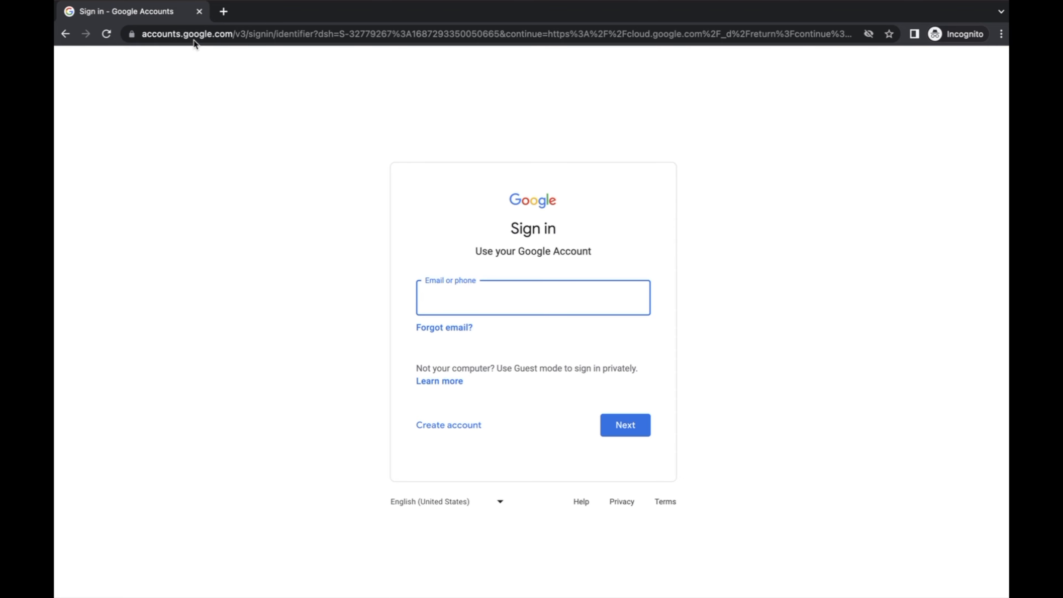
# Open the Google Cloud console and go through the RCTECH project dashboard to its Compute Engine VM instances
pyautogui.hotkey('ctrl', 'Left')
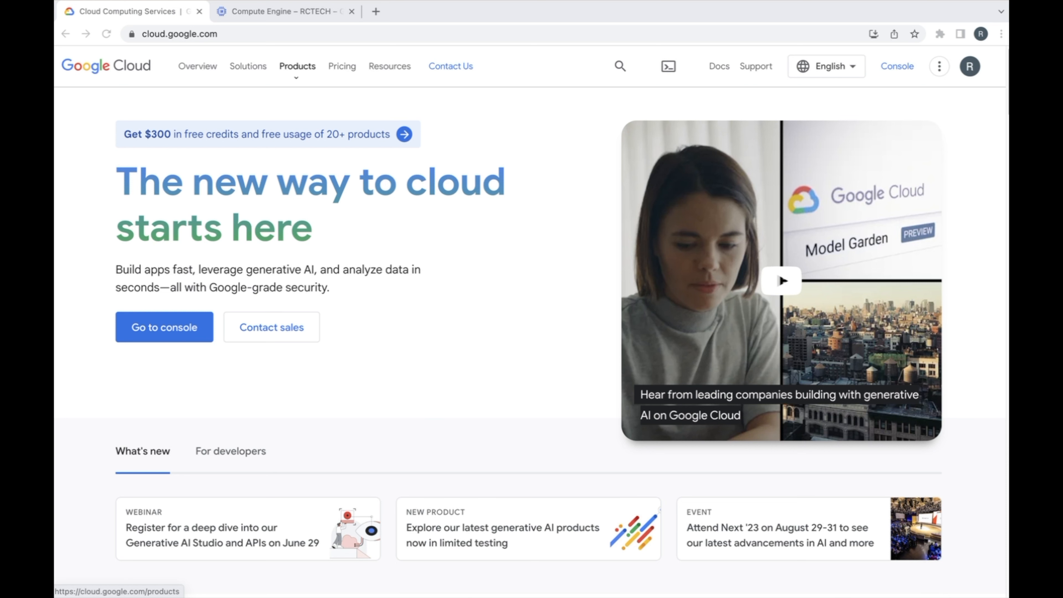
pyautogui.click(149, 328)
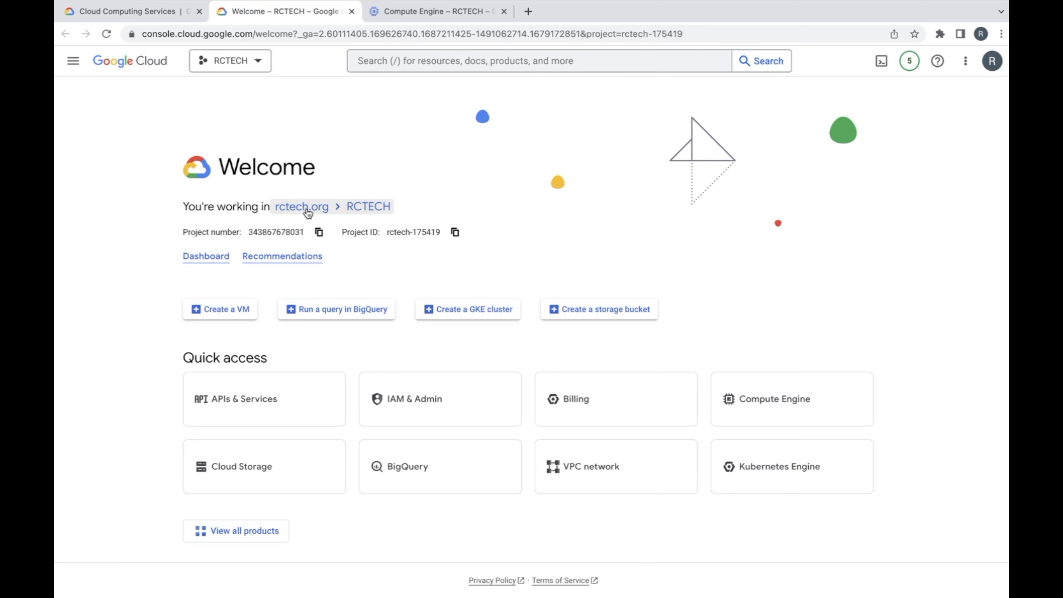
pyautogui.click(206, 256)
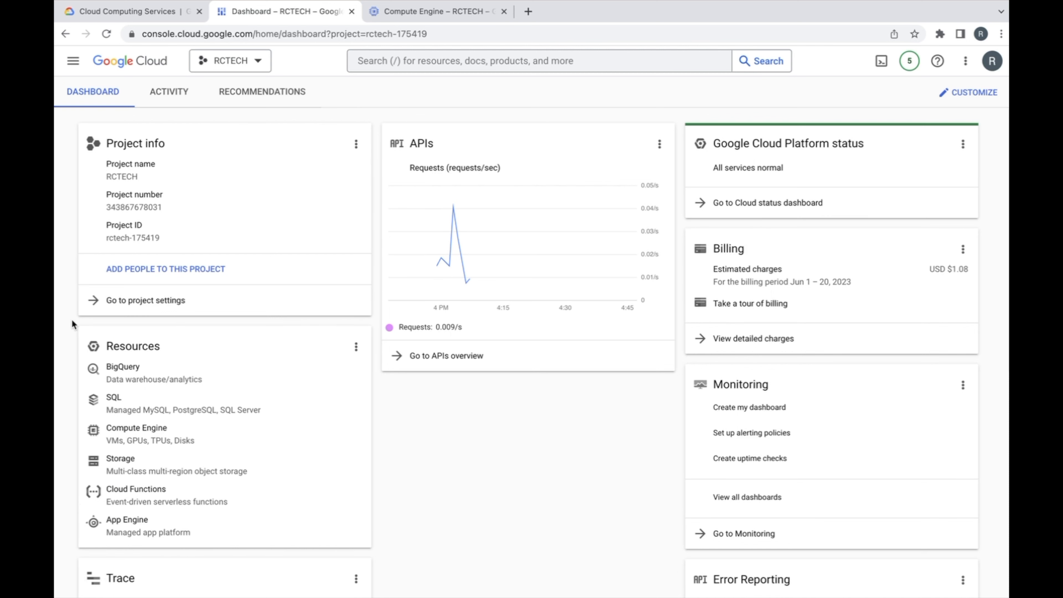
pyautogui.click(144, 437)
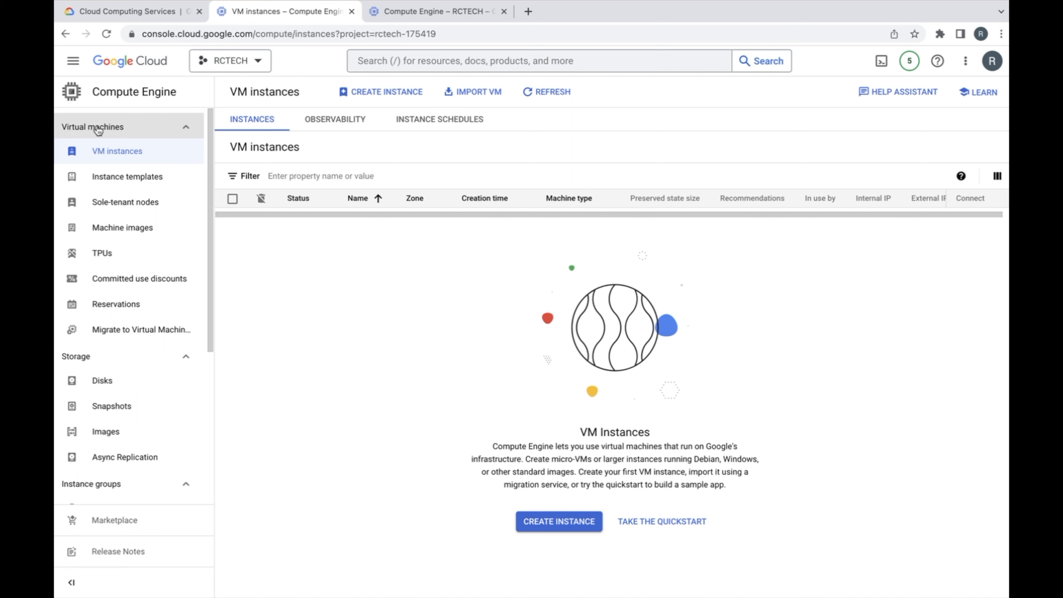
# Look over the Compute Engine sections and start creating a new VM instance from the VM instances page
pyautogui.scroll(-2, 99, 397)
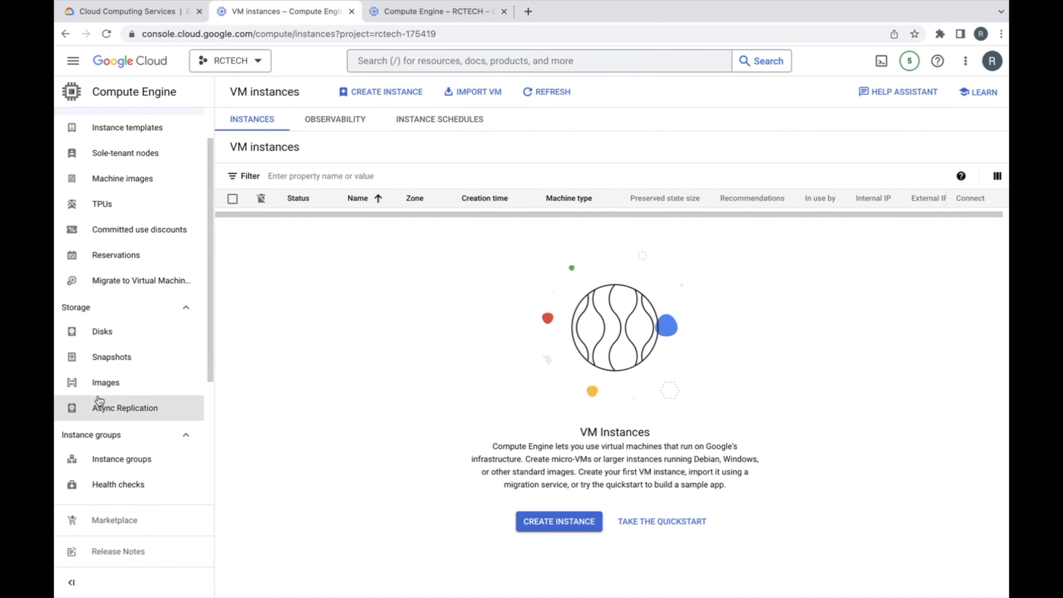
pyautogui.scroll(-6, 97, 389)
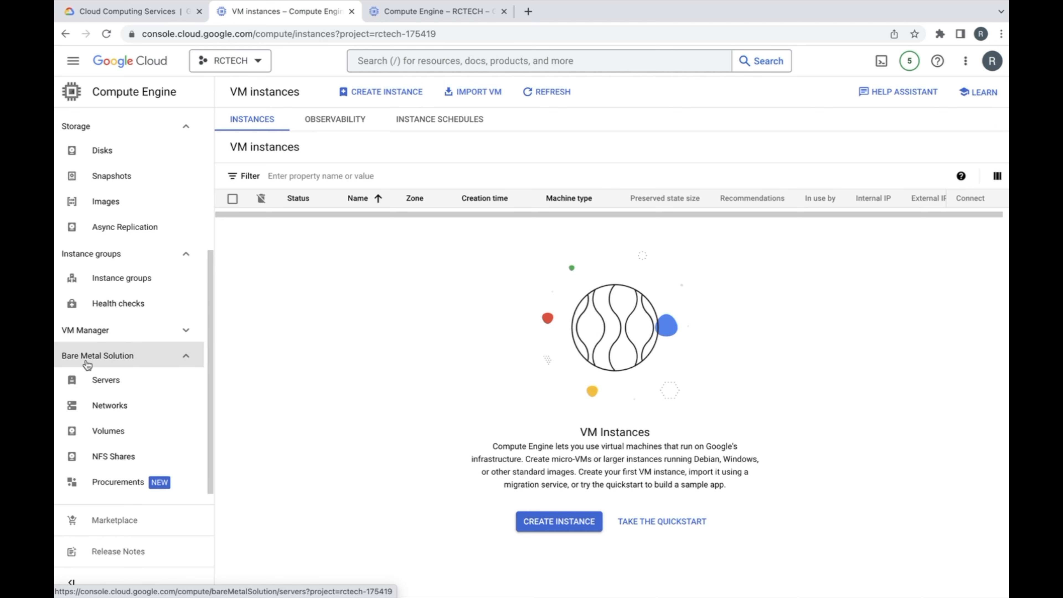
pyautogui.scroll(8, 88, 361)
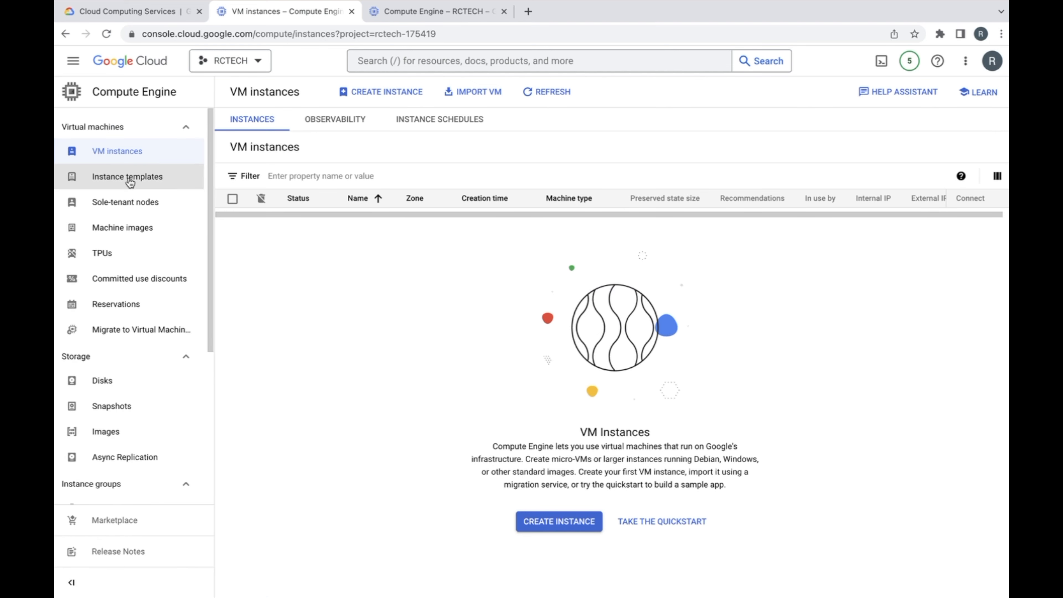
pyautogui.click(120, 163)
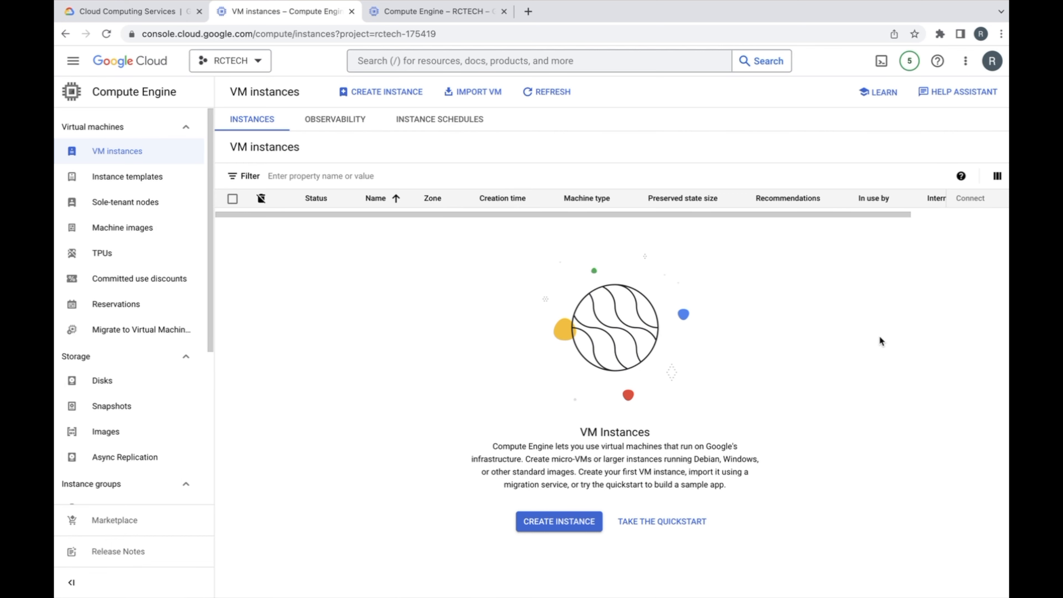
pyautogui.click(548, 524)
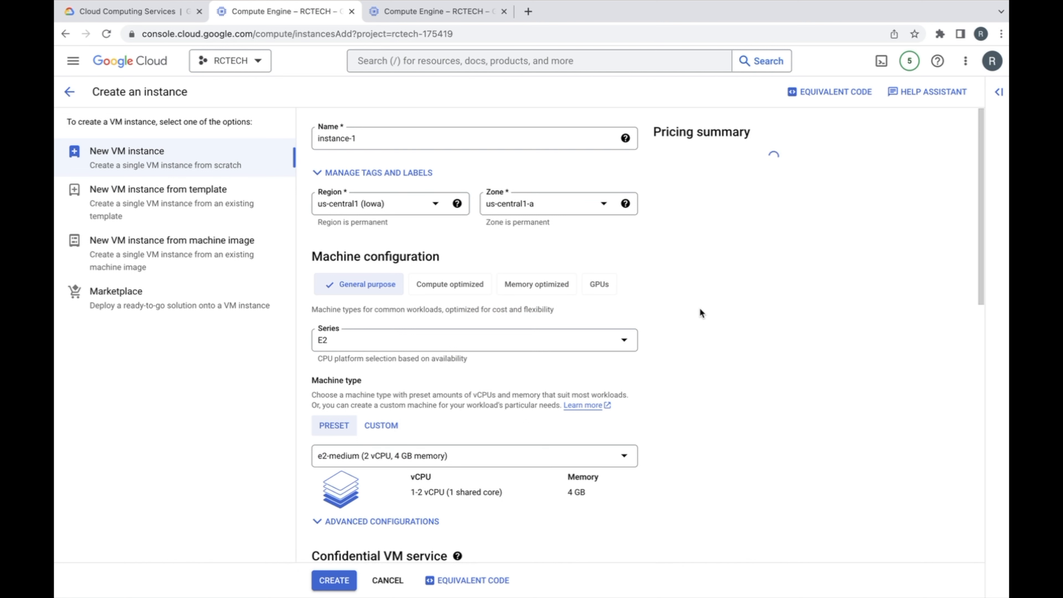
# Review the help for the instance name and region, and the zones available in us-central1
pyautogui.click(625, 139)
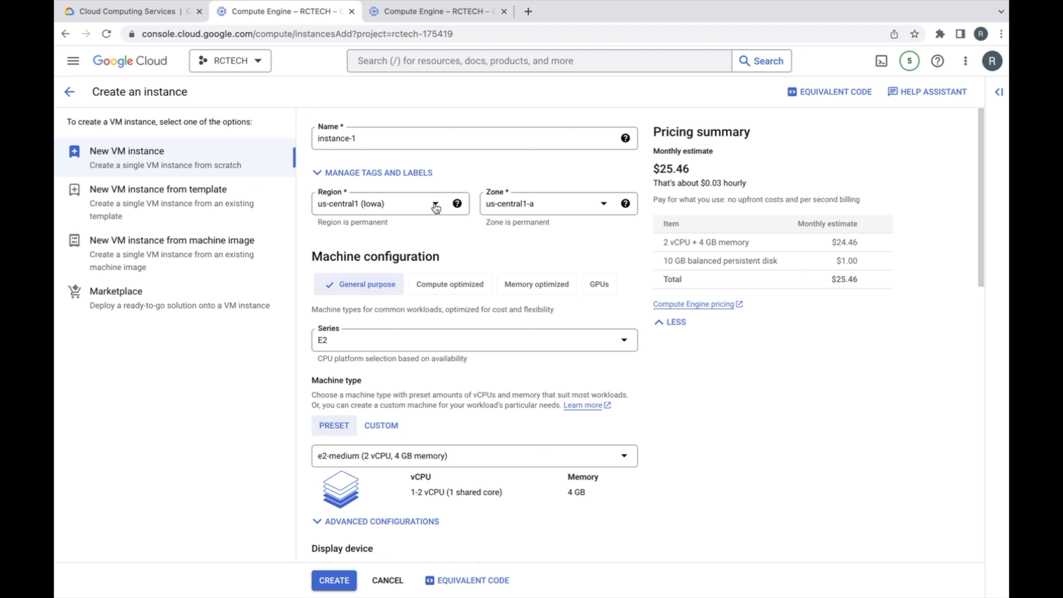
pyautogui.click(458, 204)
pyautogui.click(604, 205)
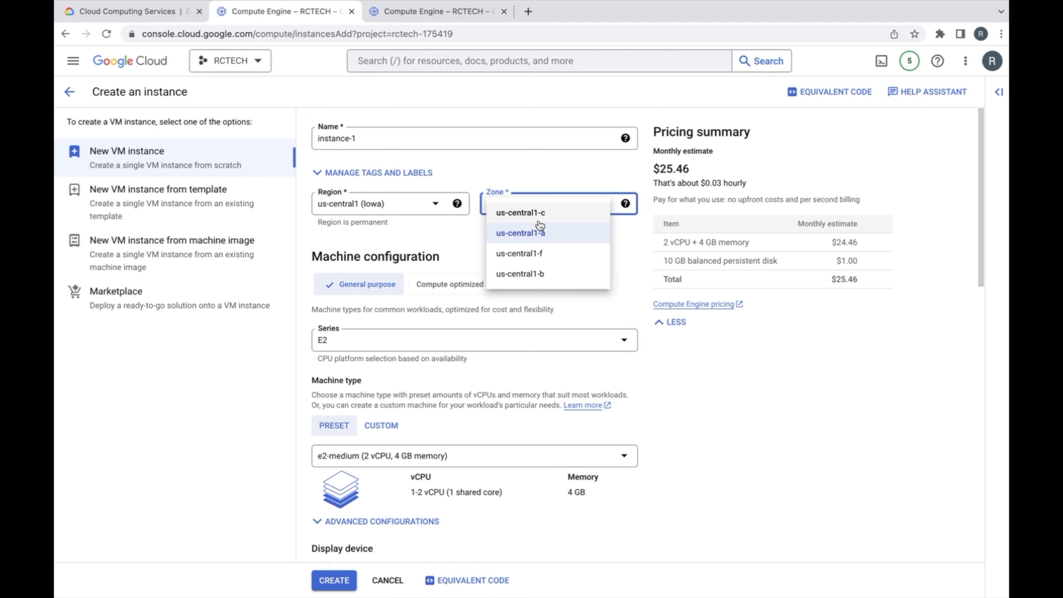
pyautogui.click(617, 250)
pyautogui.moveTo(626, 205)
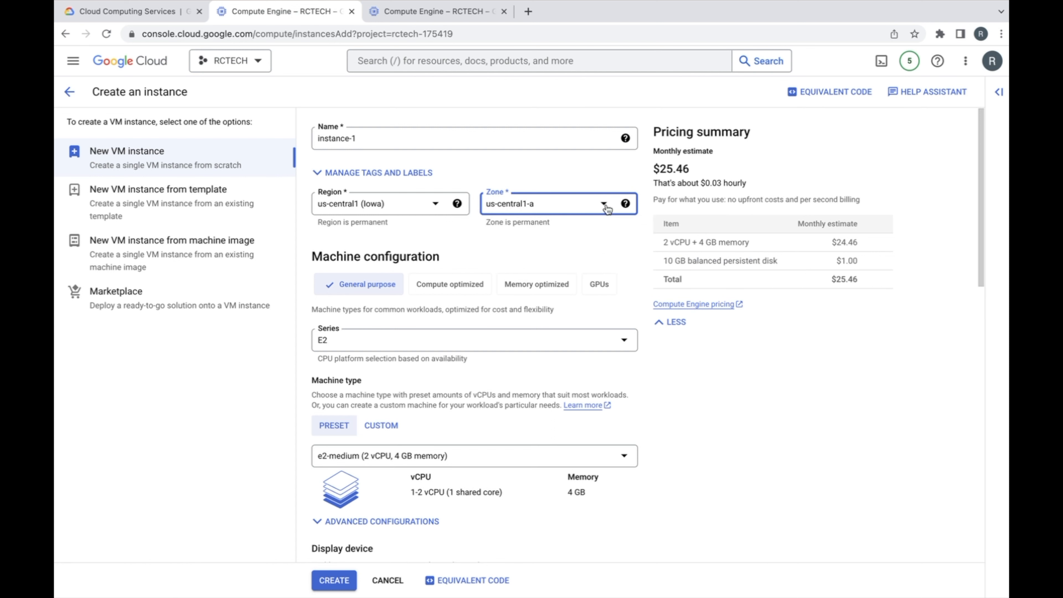
# Switch the general-purpose machine series to C3 to compare its cost, and set it back to E2
pyautogui.scroll(-1, 645, 159)
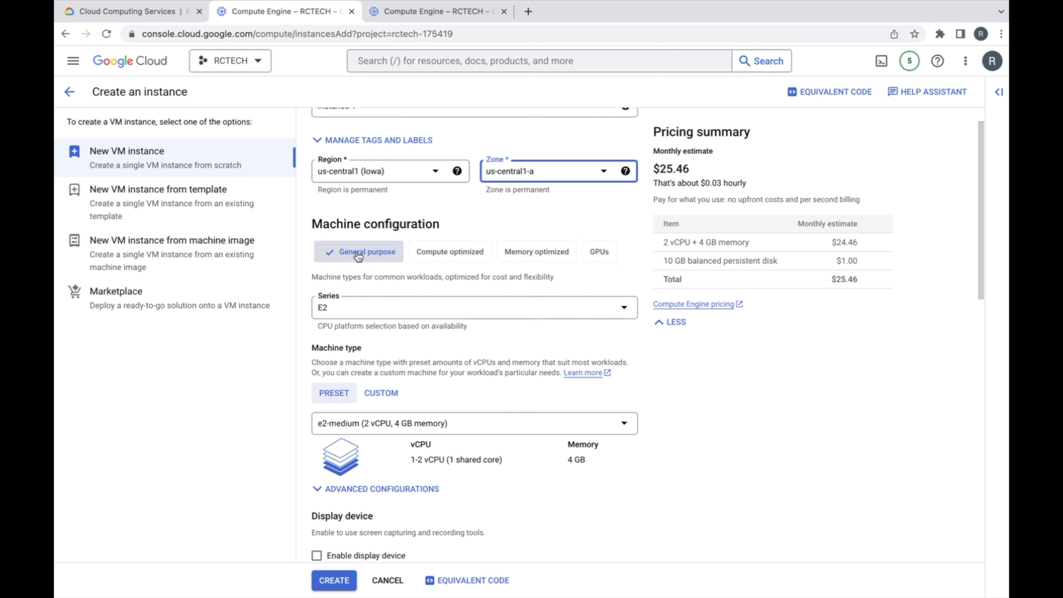
pyautogui.click(370, 309)
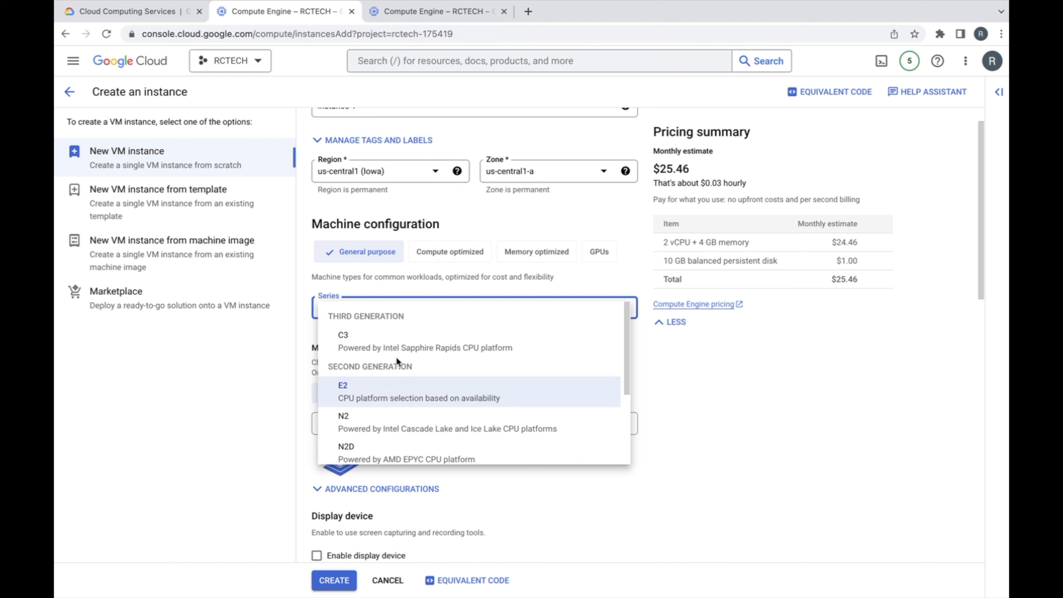
pyautogui.click(664, 434)
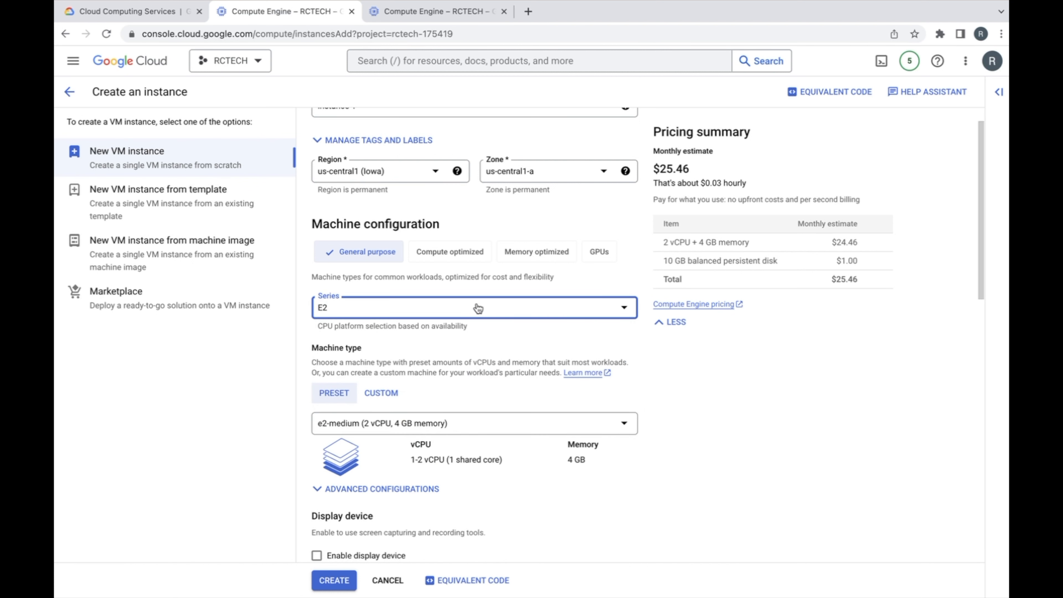
pyautogui.click(340, 308)
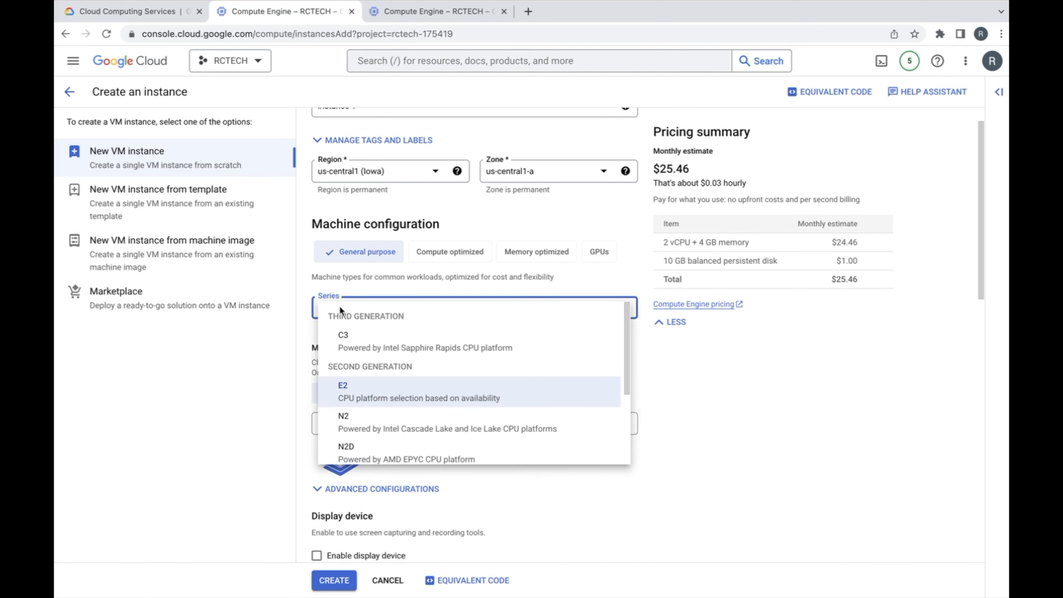
pyautogui.click(362, 346)
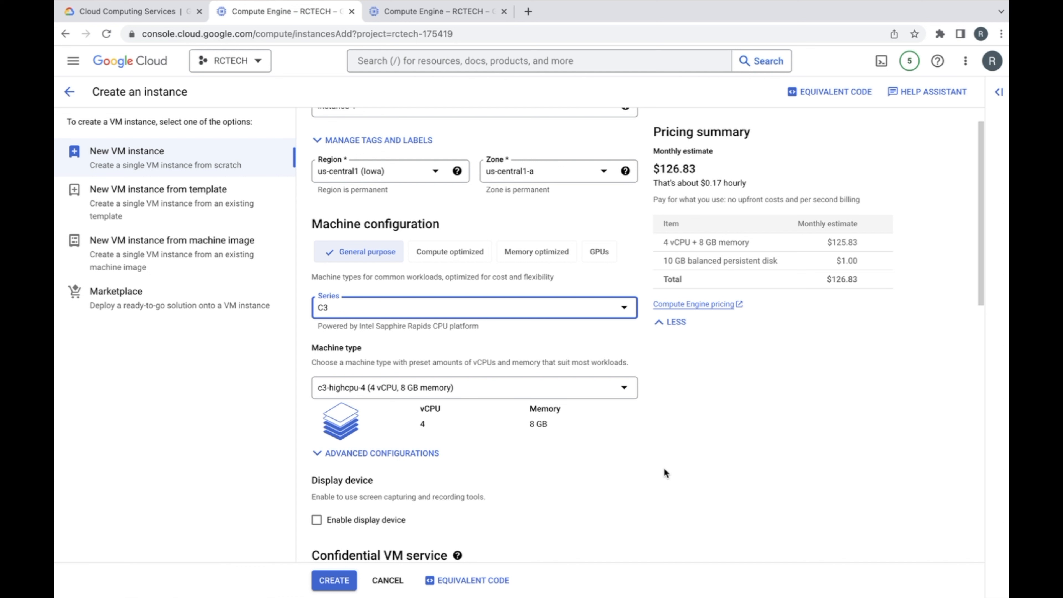
pyautogui.click(473, 310)
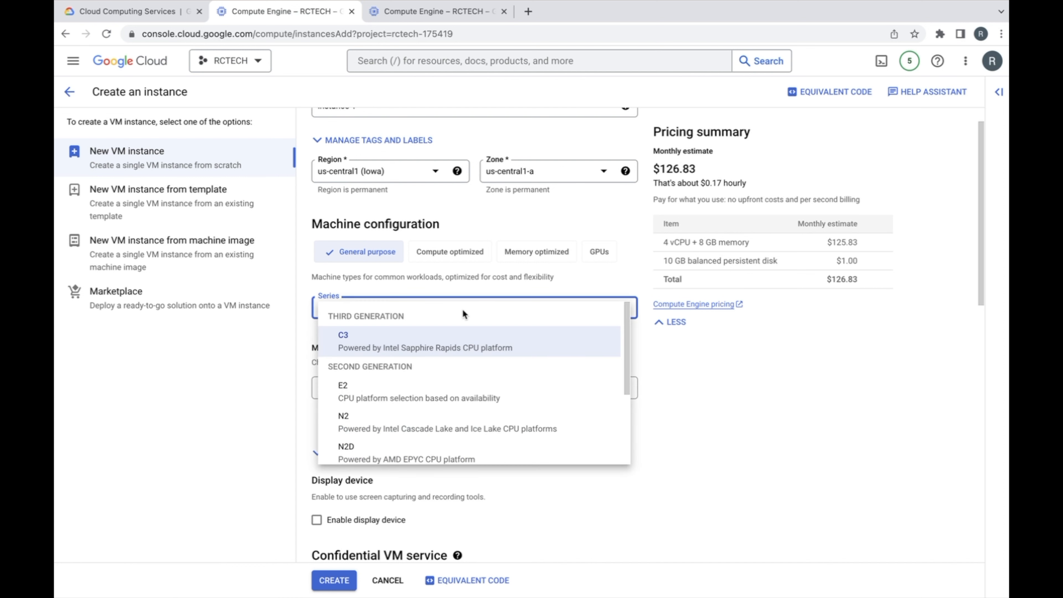
pyautogui.click(404, 387)
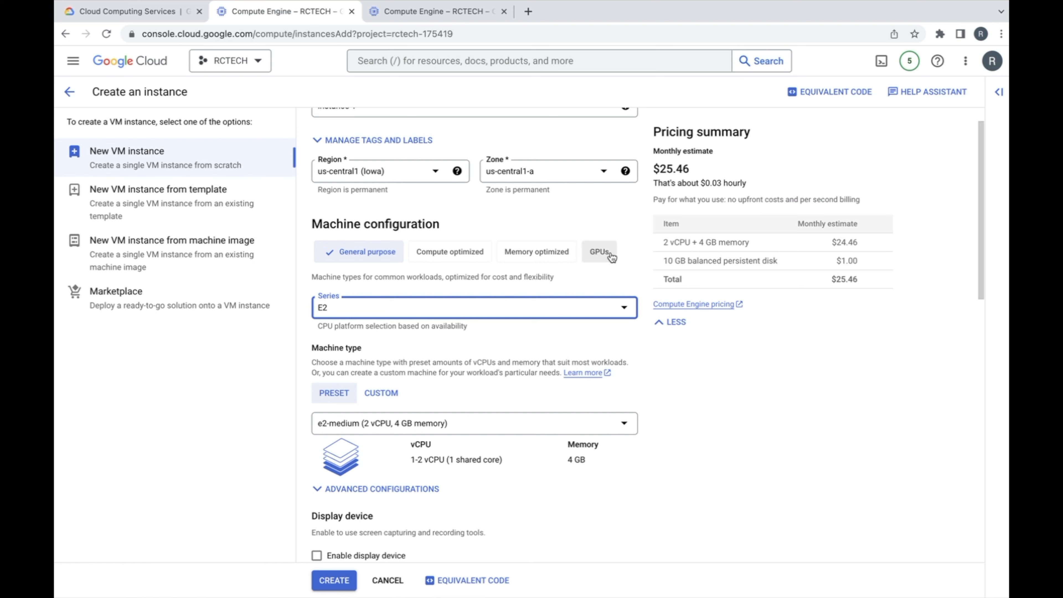
# Try the e2-small machine type to compare its monthly price, and return to e2-medium
pyautogui.scroll(-1, 670, 478)
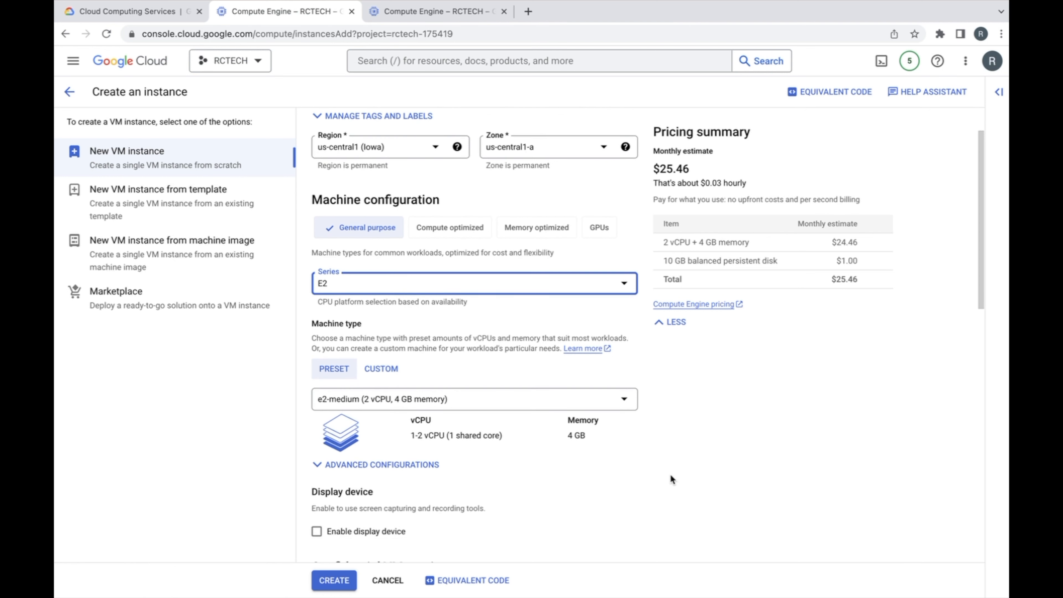
pyautogui.scroll(-3, 670, 478)
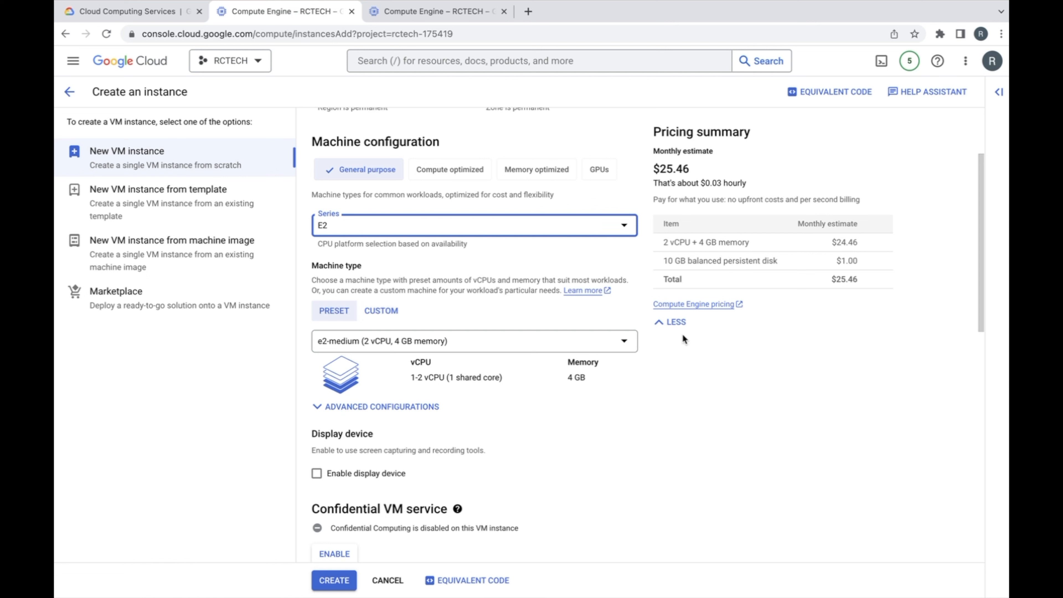
pyautogui.click(619, 342)
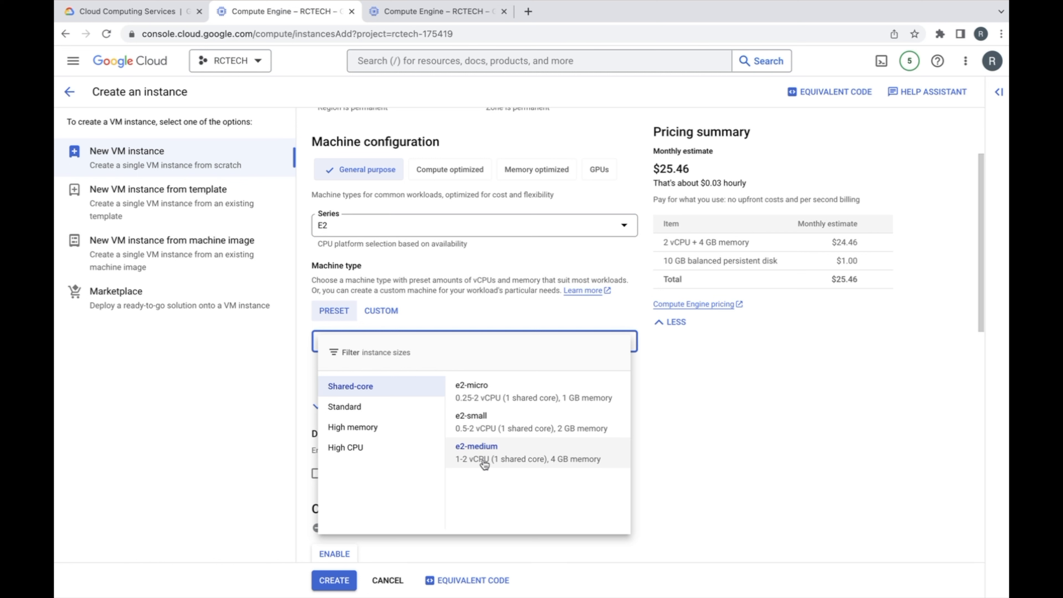
pyautogui.click(485, 421)
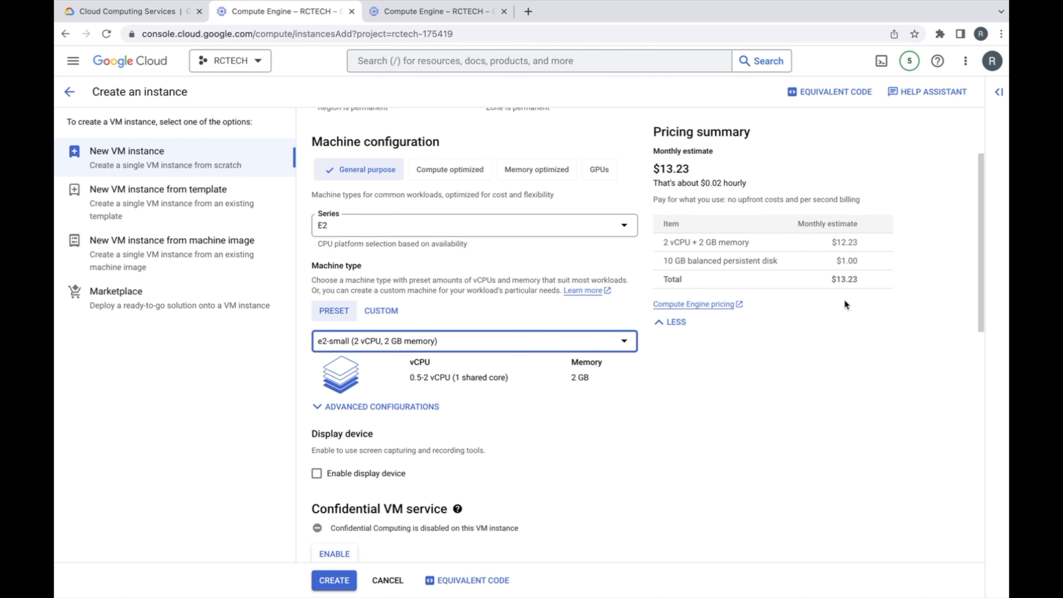
pyautogui.click(521, 347)
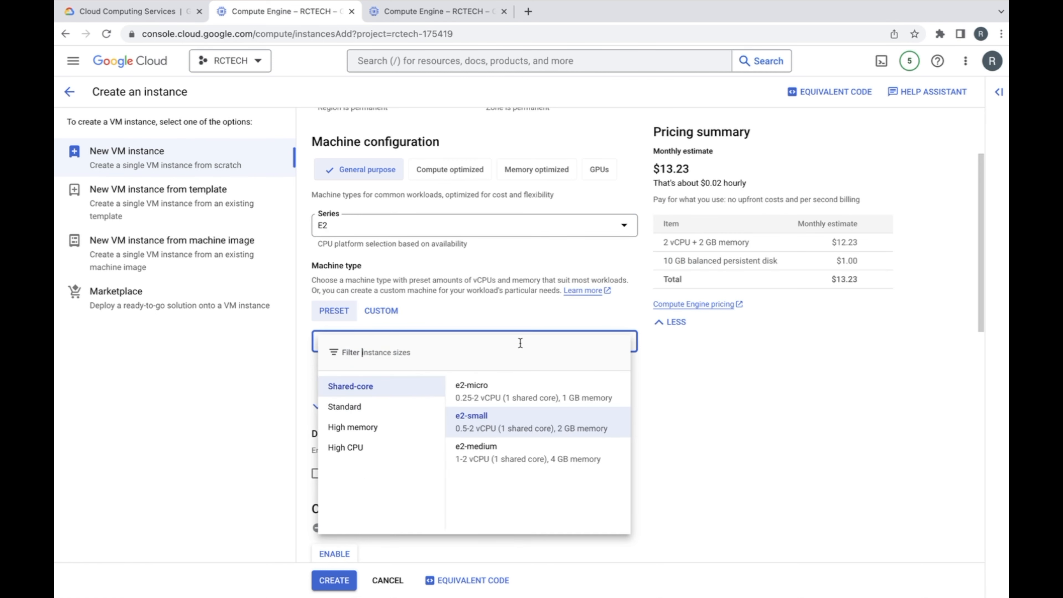
pyautogui.click(497, 459)
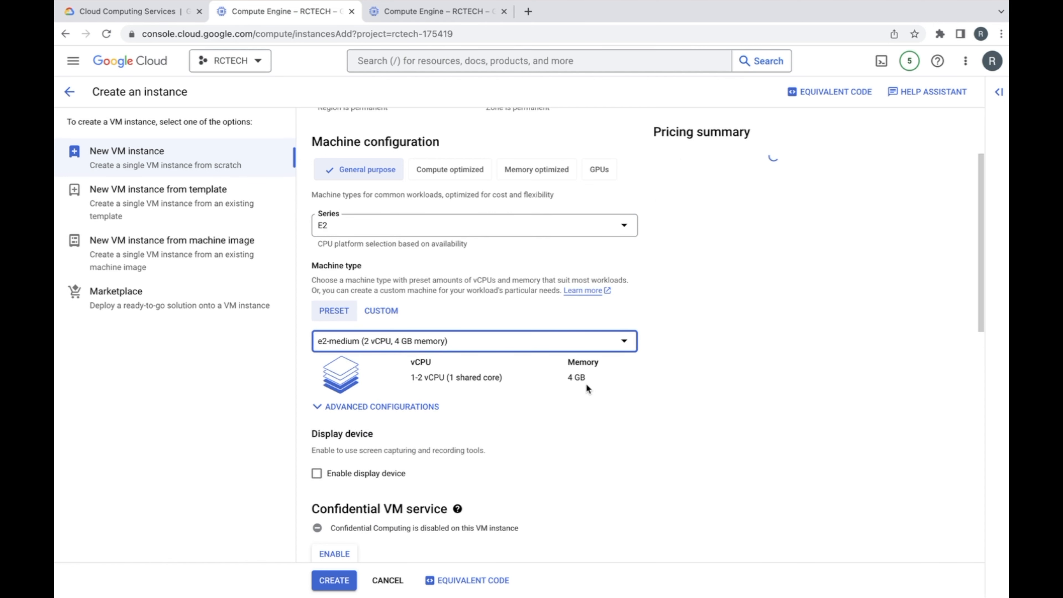
# Expand the advanced machine configurations and review the CPU platform, display device, Confidential VM and container options
pyautogui.scroll(-2, 614, 458)
pyautogui.scroll(-2, 613, 453)
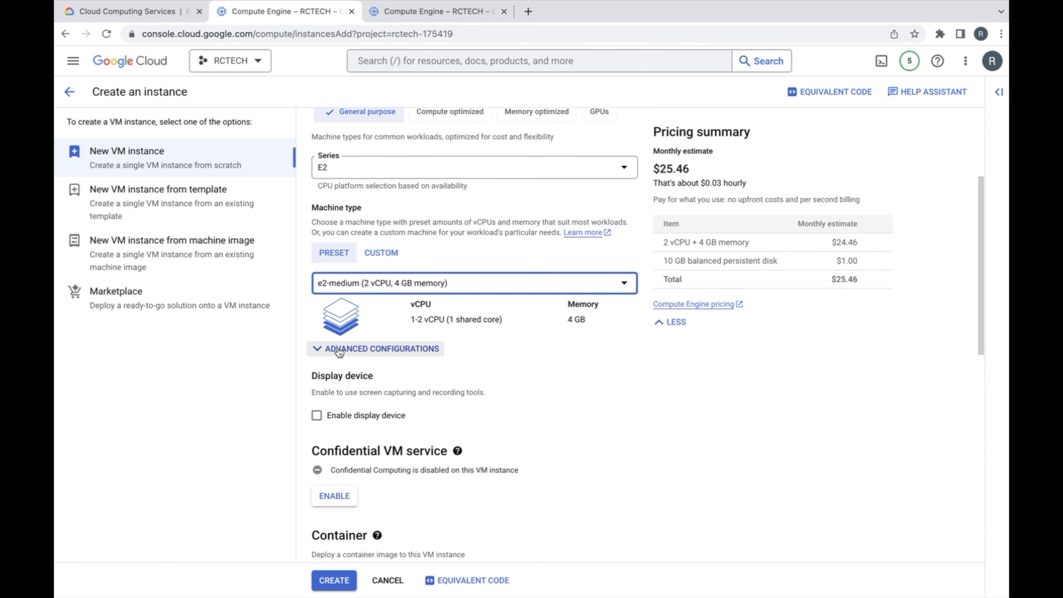
pyautogui.click(314, 349)
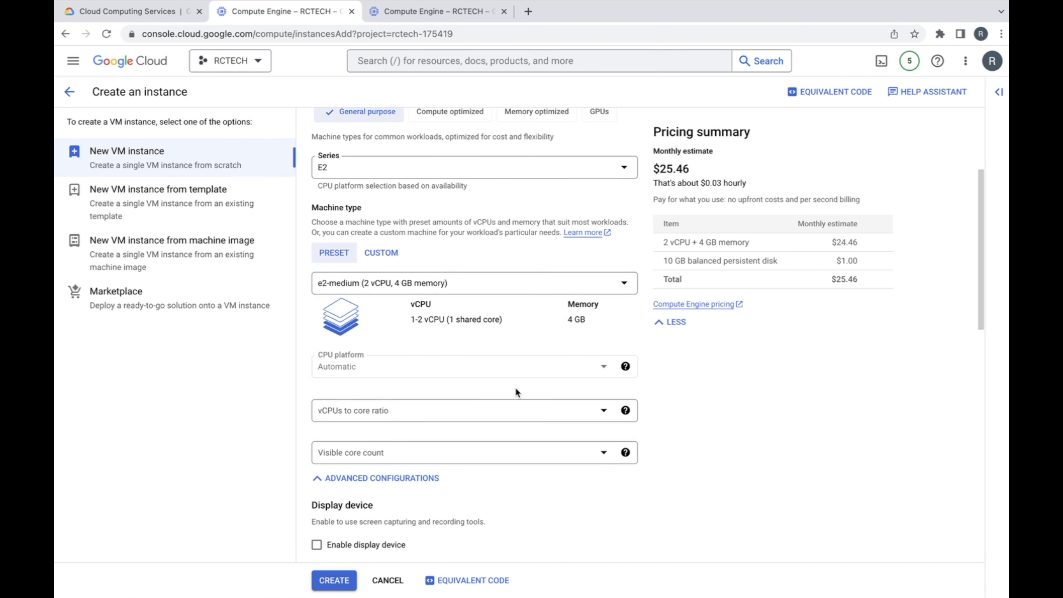
pyautogui.scroll(-2, 516, 388)
pyautogui.scroll(-6, 516, 388)
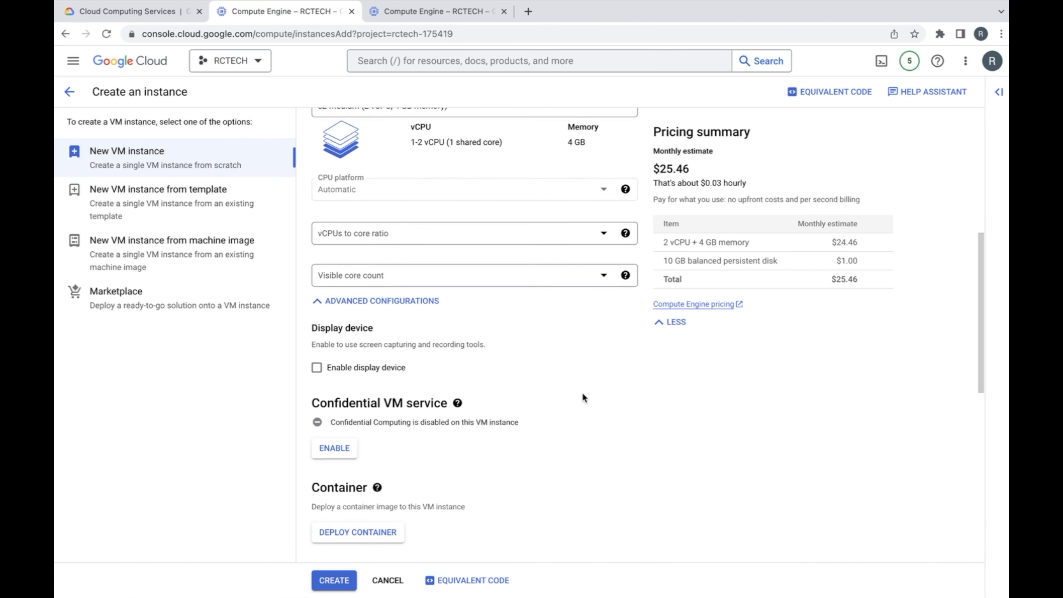
pyautogui.scroll(-3, 584, 398)
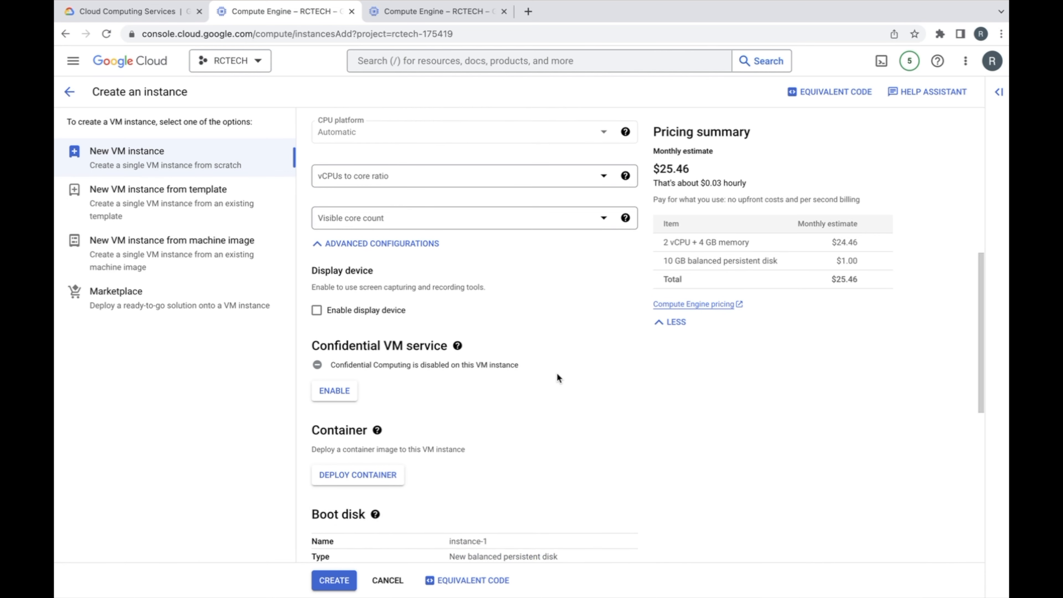
pyautogui.scroll(-3, 526, 366)
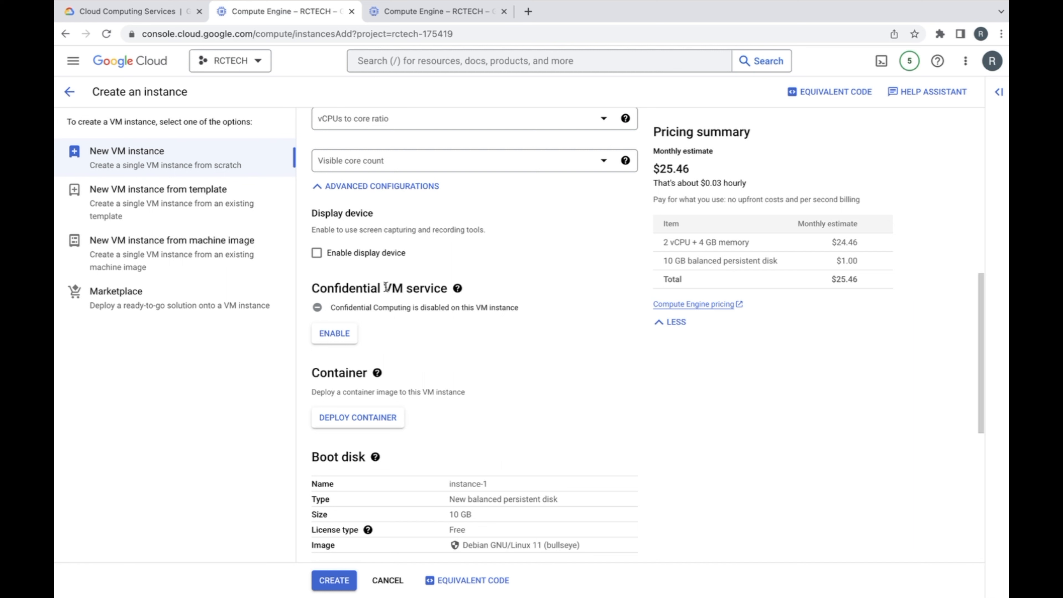
pyautogui.moveTo(458, 289)
# Open the boot disk settings and review the public operating system images, keeping Debian selected
pyautogui.scroll(-2, 526, 390)
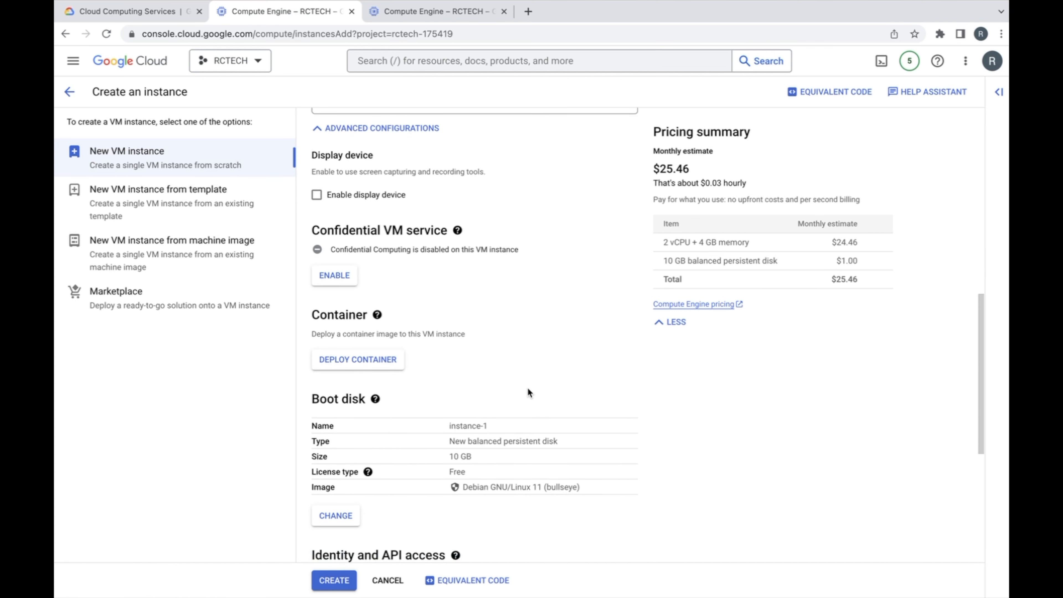
pyautogui.scroll(-3, 527, 389)
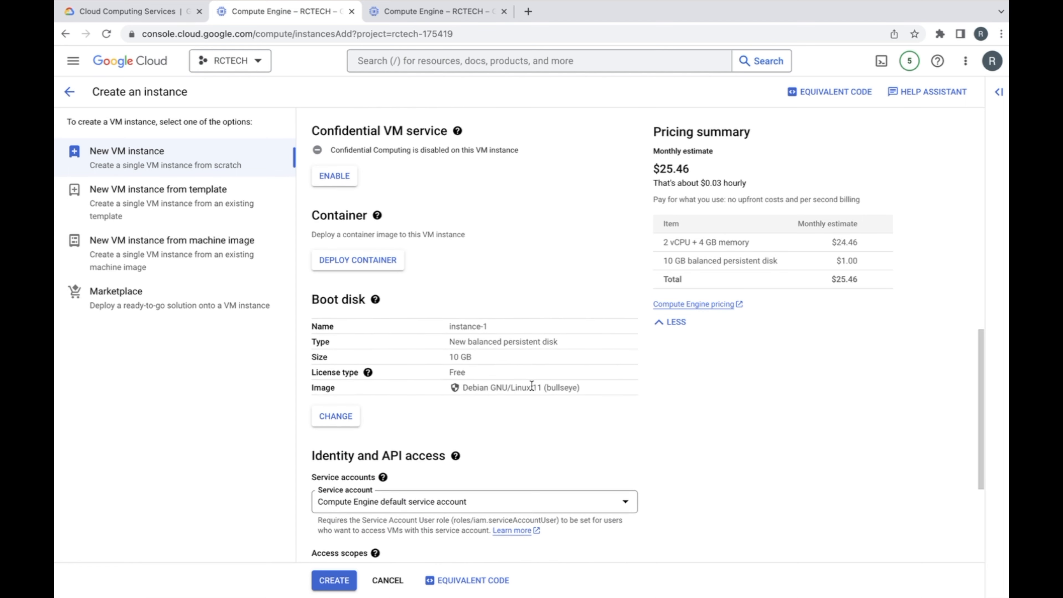
pyautogui.scroll(-2, 531, 385)
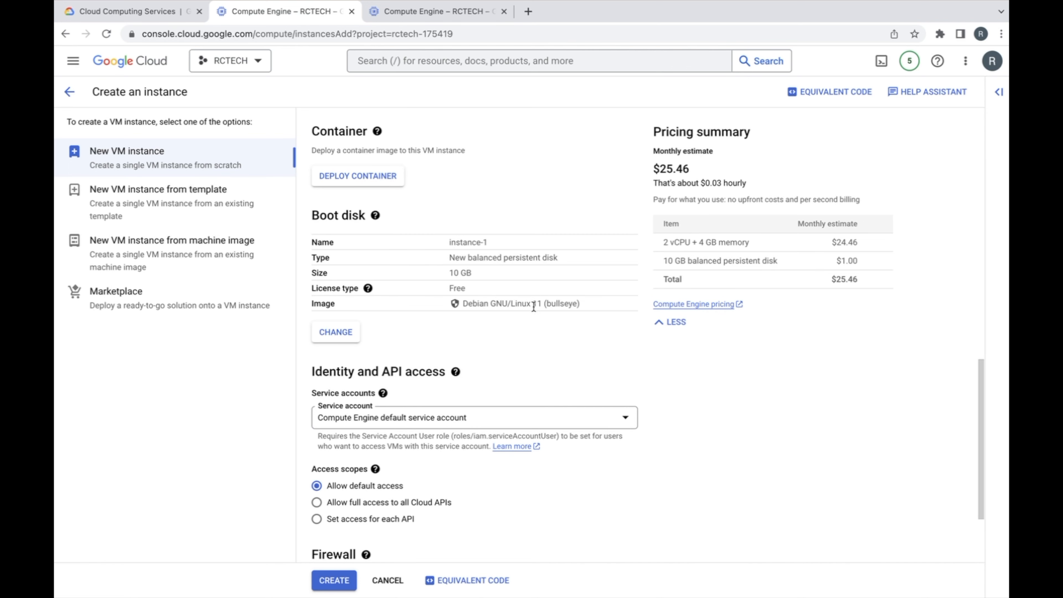
pyautogui.click(341, 333)
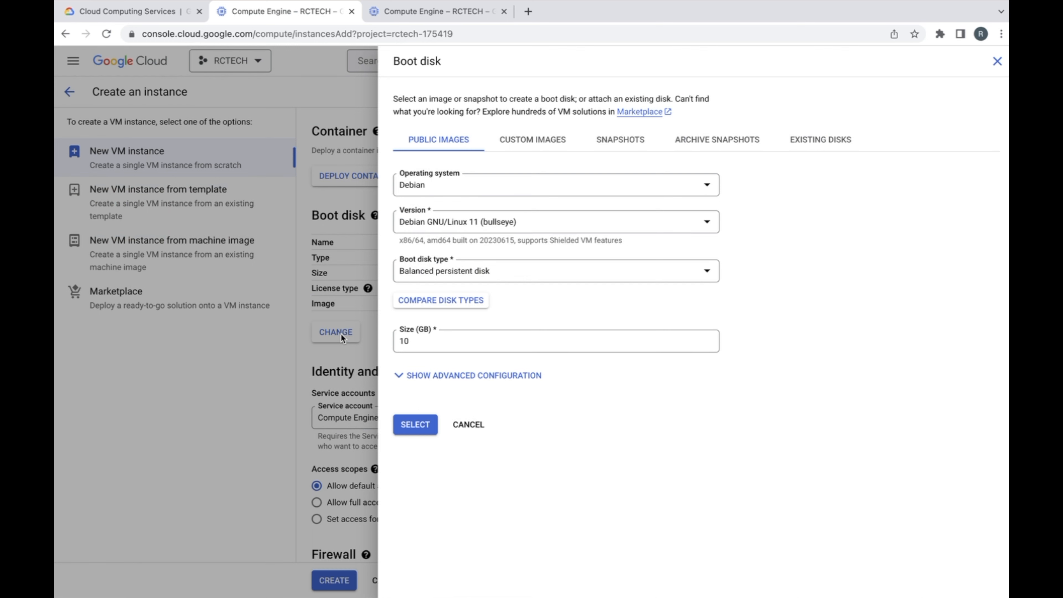
pyautogui.click(517, 183)
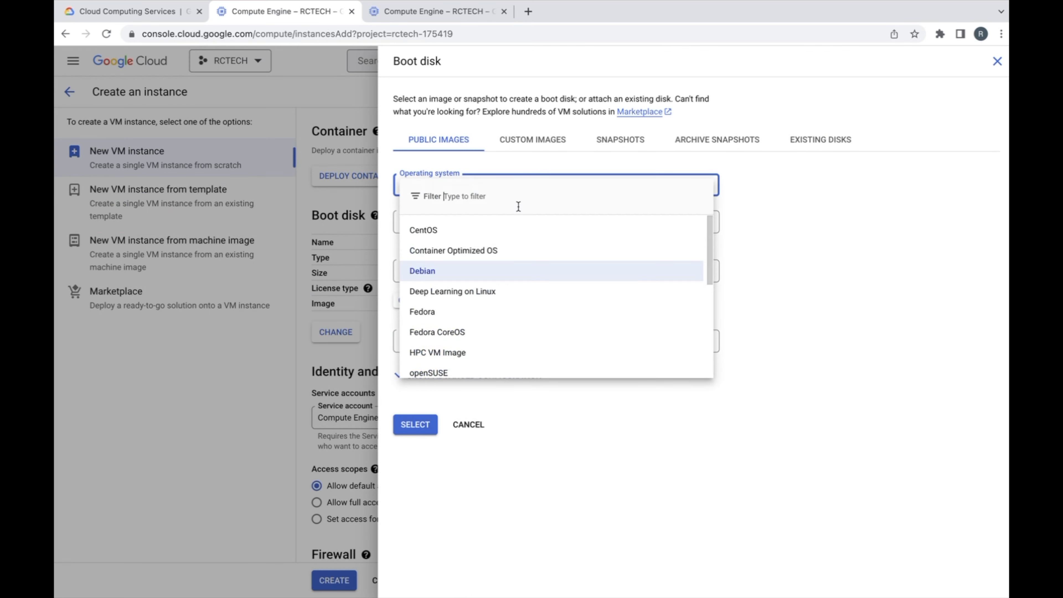
pyautogui.scroll(-1, 528, 278)
pyautogui.scroll(-4, 529, 279)
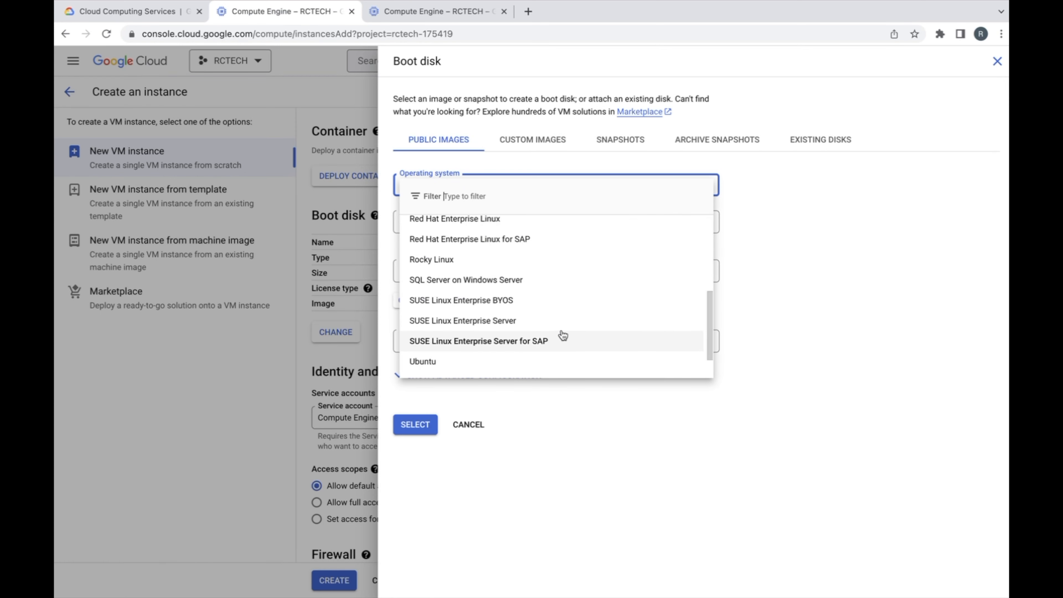
pyautogui.scroll(-2, 563, 335)
pyautogui.scroll(6, 563, 335)
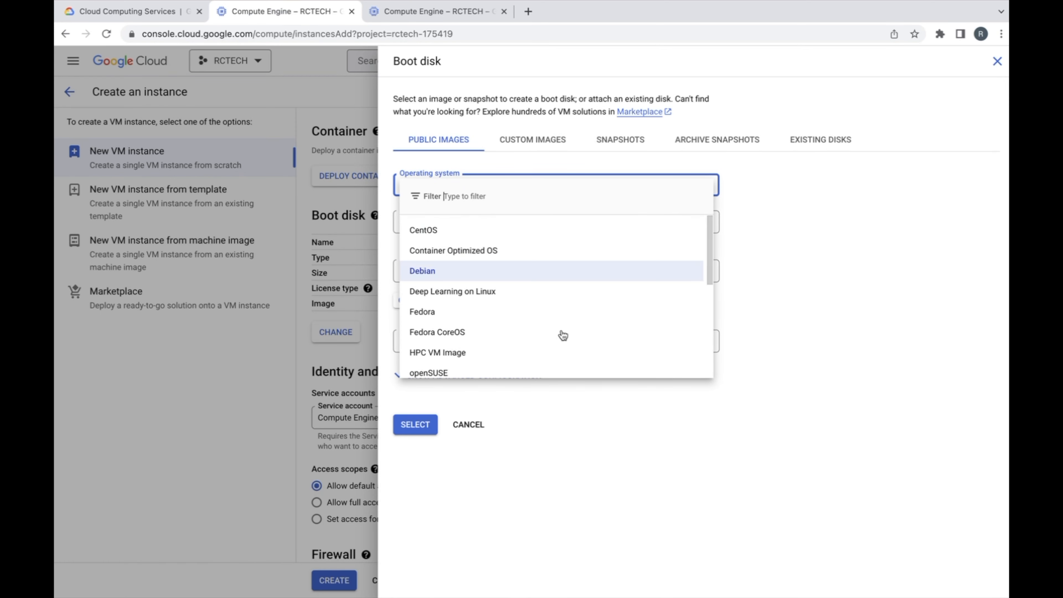
pyautogui.click(552, 277)
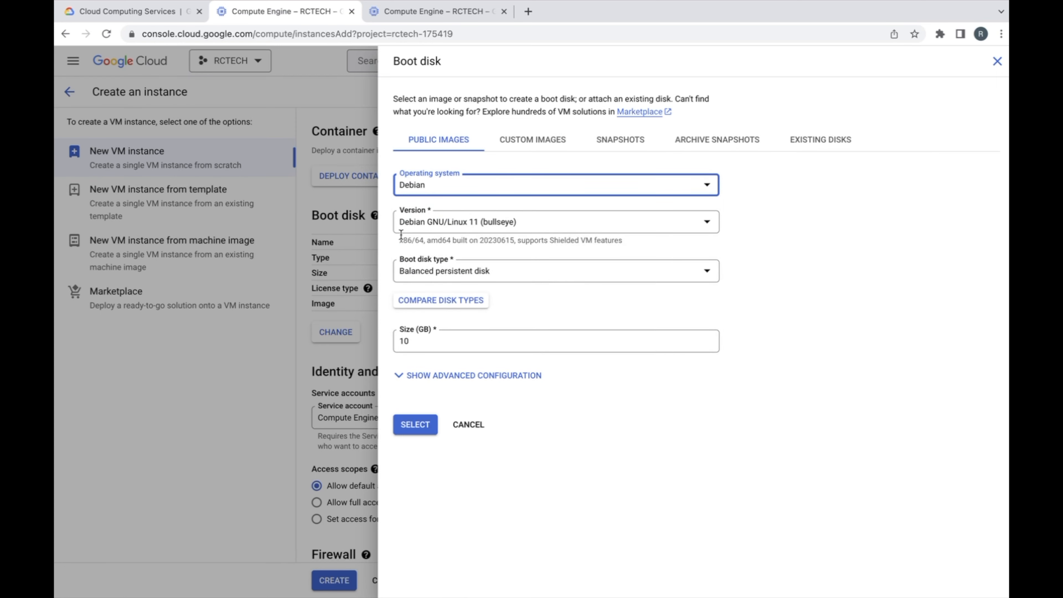
# Review the Debian versions available for the boot disk without changing the selection
pyautogui.click(535, 222)
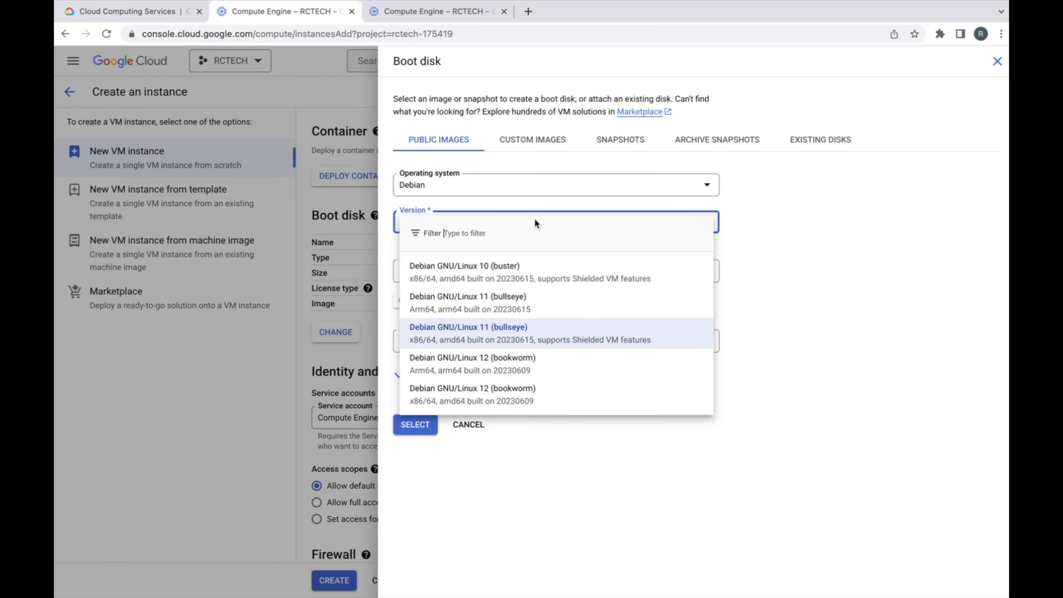
pyautogui.click(807, 274)
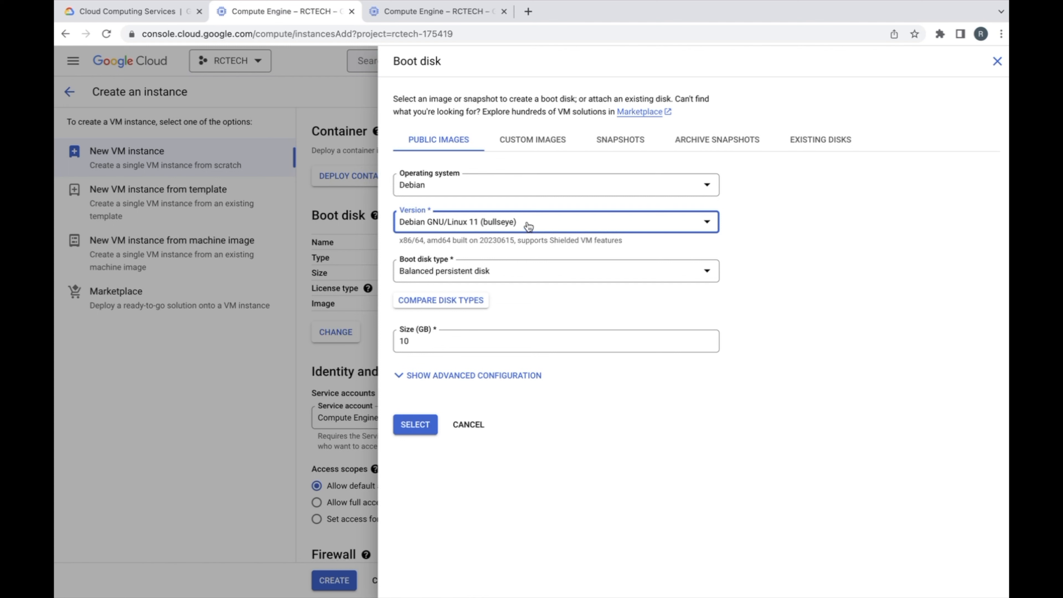
pyautogui.click(550, 225)
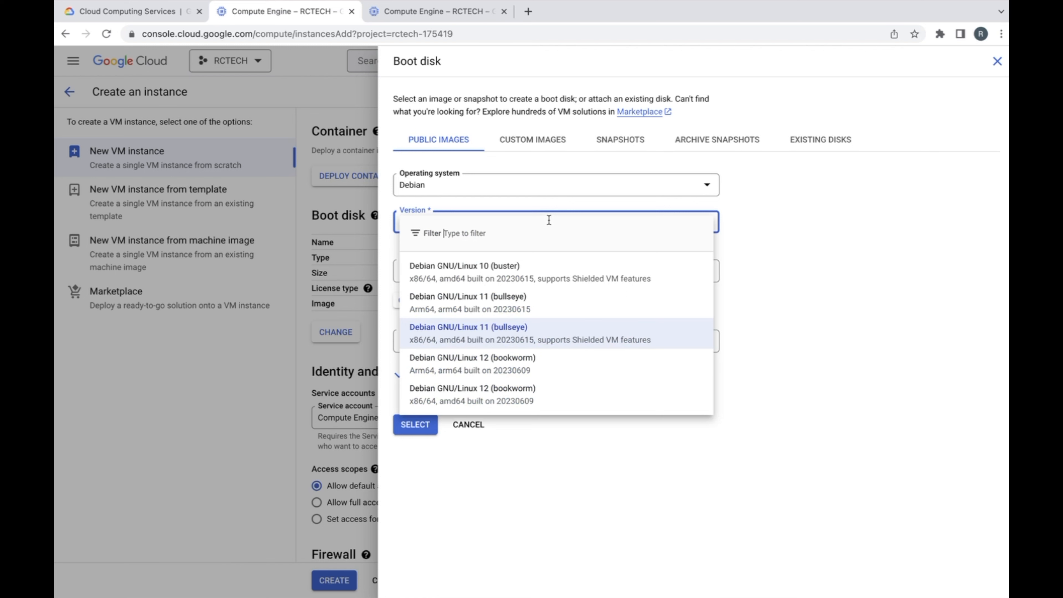
pyautogui.click(803, 293)
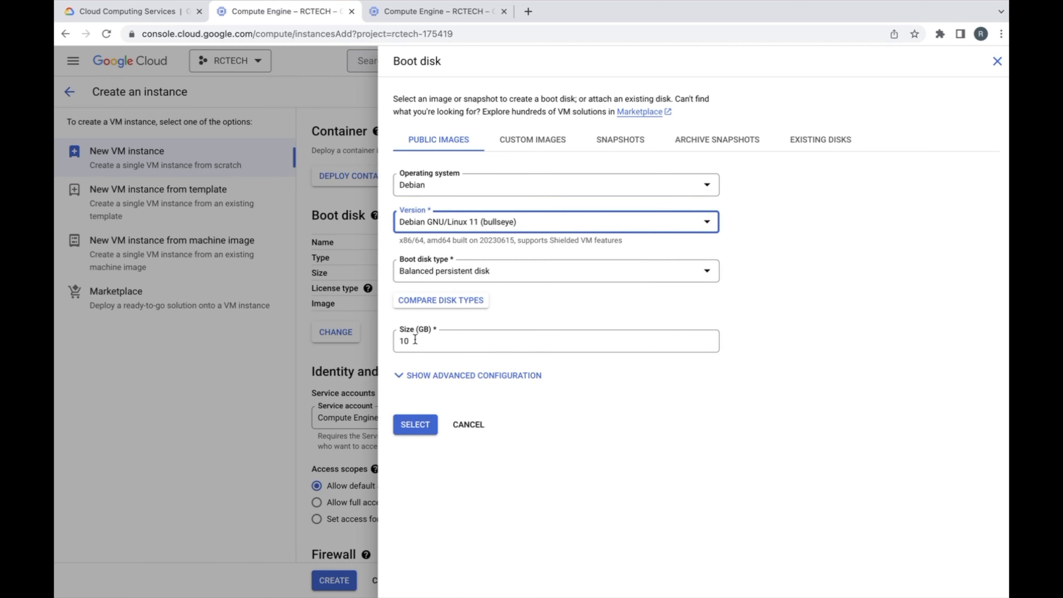
# Review the boot disk's advanced configuration for deletion rule, encryption, snapshot schedule and device name, and leave the disk settings without applying changes
pyautogui.click(398, 377)
pyautogui.scroll(-4, 726, 370)
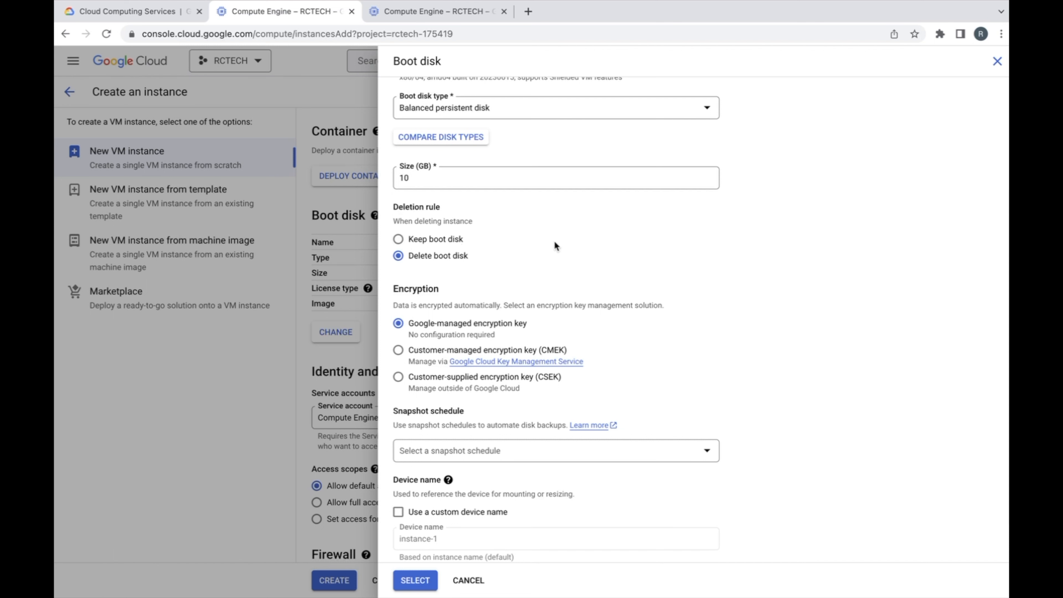
pyautogui.scroll(-1, 784, 302)
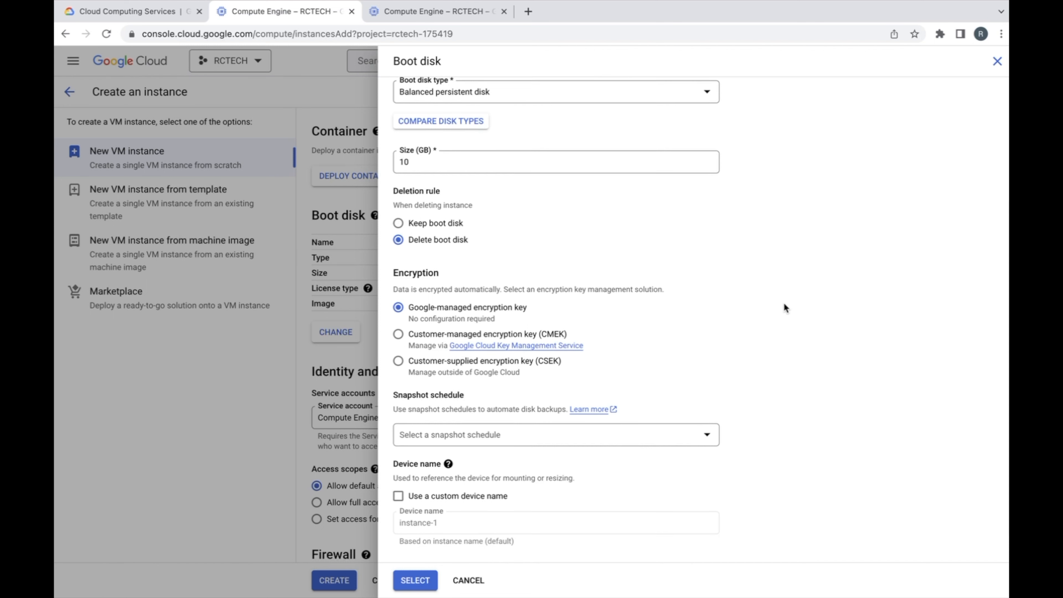
pyautogui.scroll(-1, 784, 303)
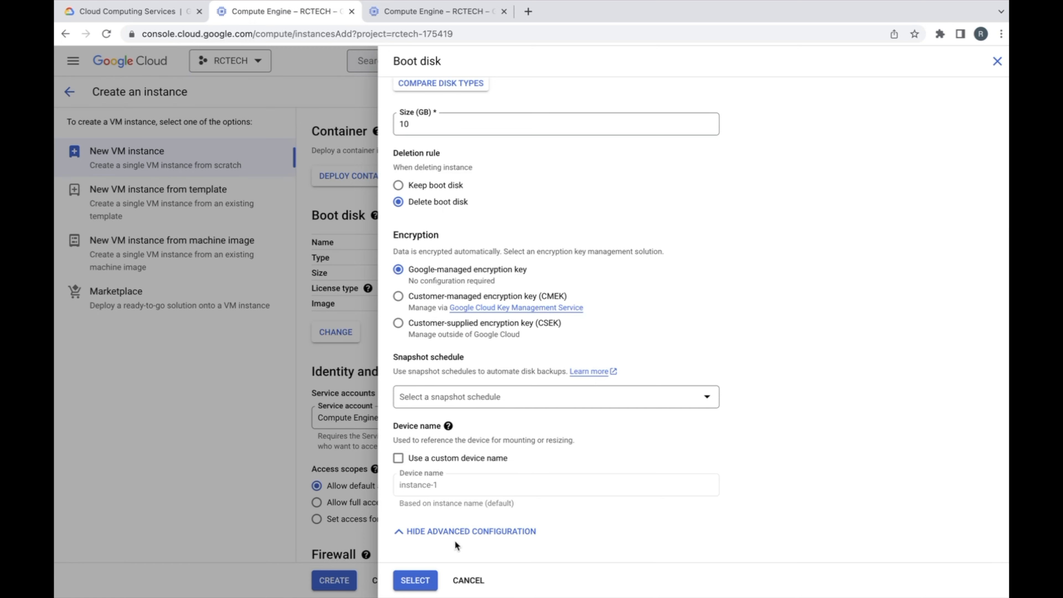
pyautogui.click(466, 581)
# Allow HTTP traffic in the instance's firewall settings and expand the advanced options
pyautogui.scroll(-3, 624, 426)
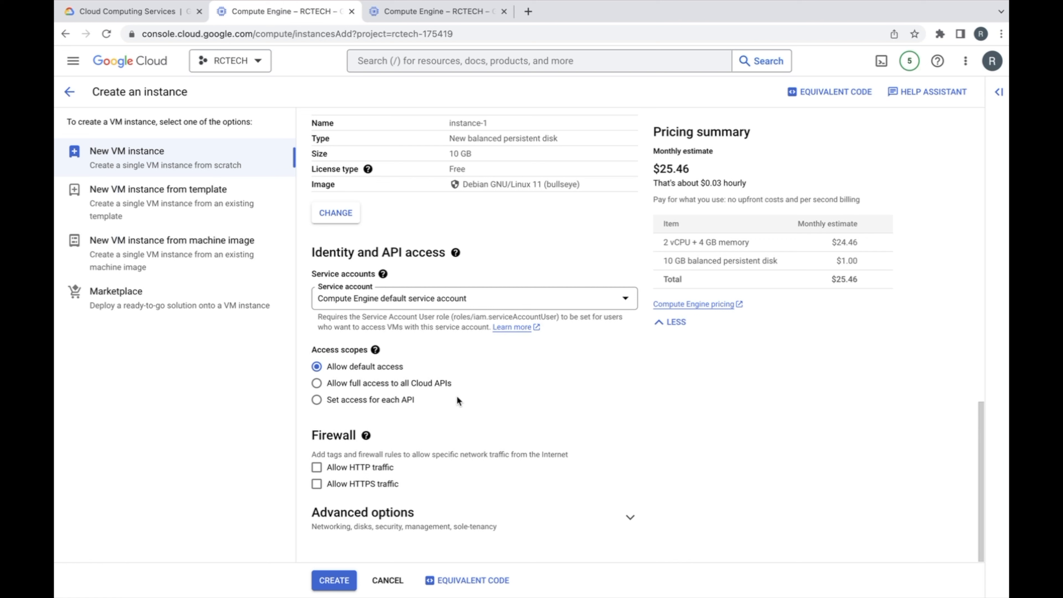
pyautogui.click(317, 469)
pyautogui.click(630, 517)
pyautogui.scroll(-2, 628, 498)
pyautogui.scroll(-4, 625, 471)
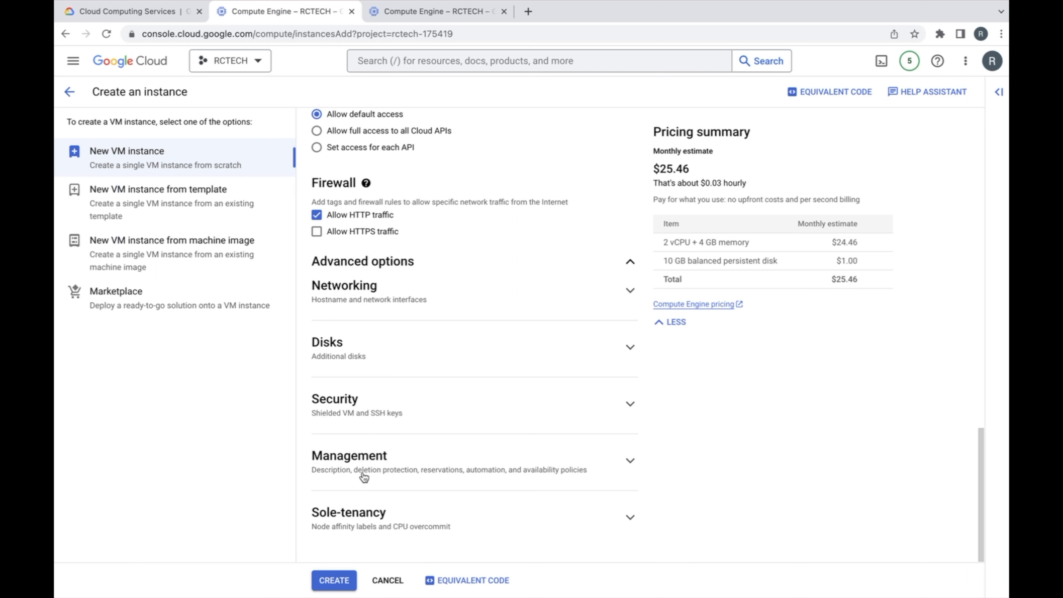
# Expand the Management options and review deletion protection, reservations, startup script, metadata and availability policies
pyautogui.click(630, 459)
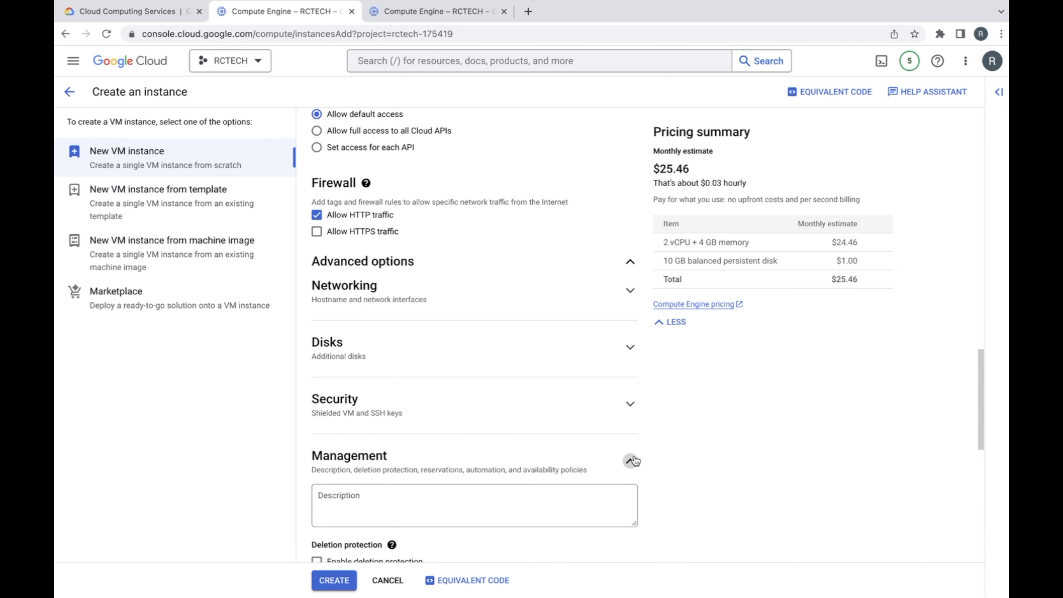
pyautogui.scroll(-3, 632, 460)
pyautogui.scroll(-2, 635, 461)
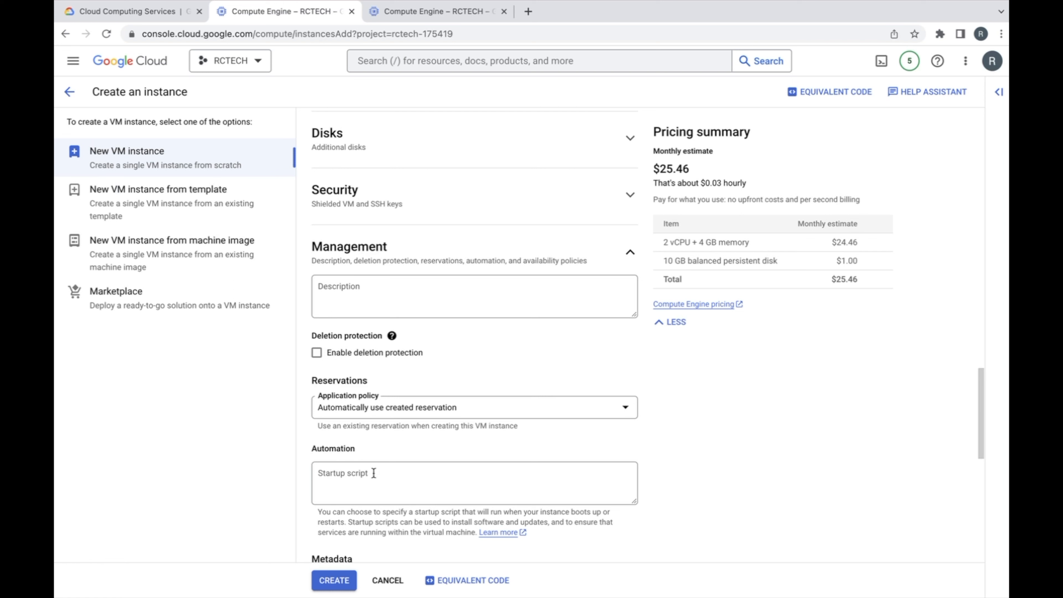
pyautogui.scroll(1, 544, 395)
pyautogui.scroll(-10, 544, 395)
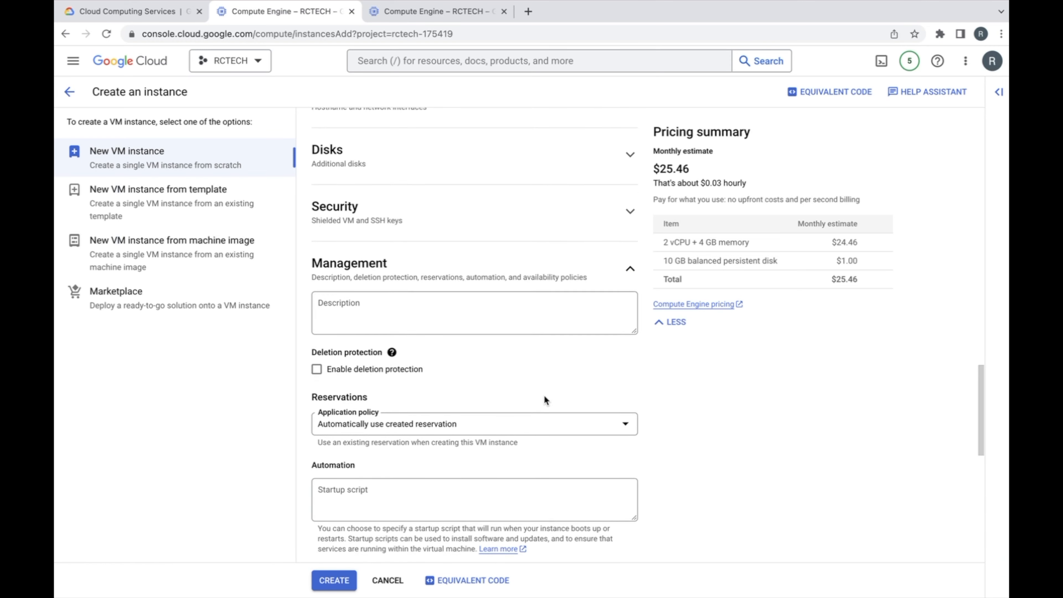
pyautogui.scroll(-1, 462, 469)
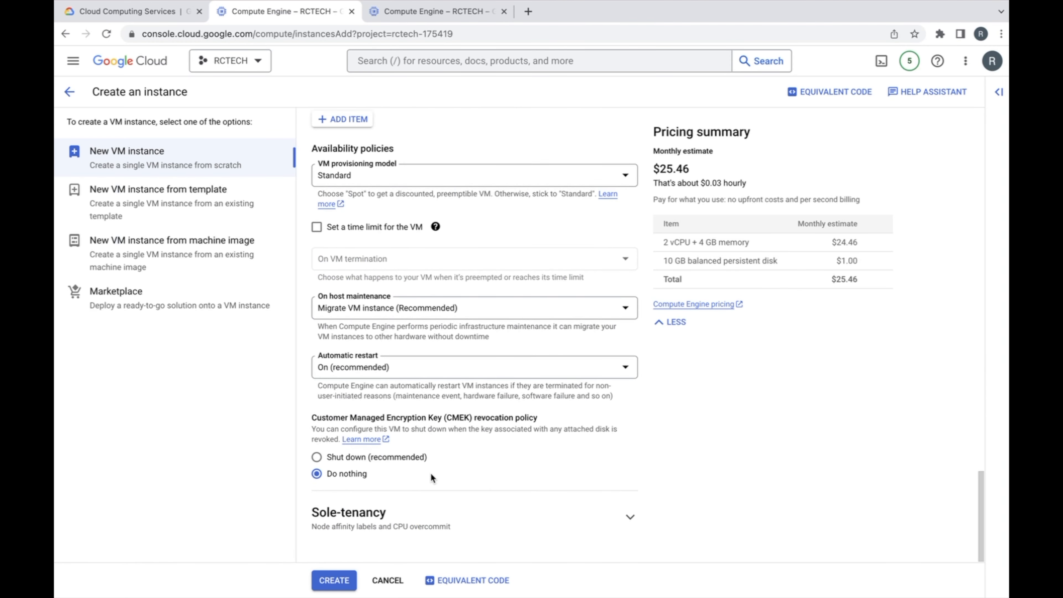
pyautogui.scroll(7, 446, 437)
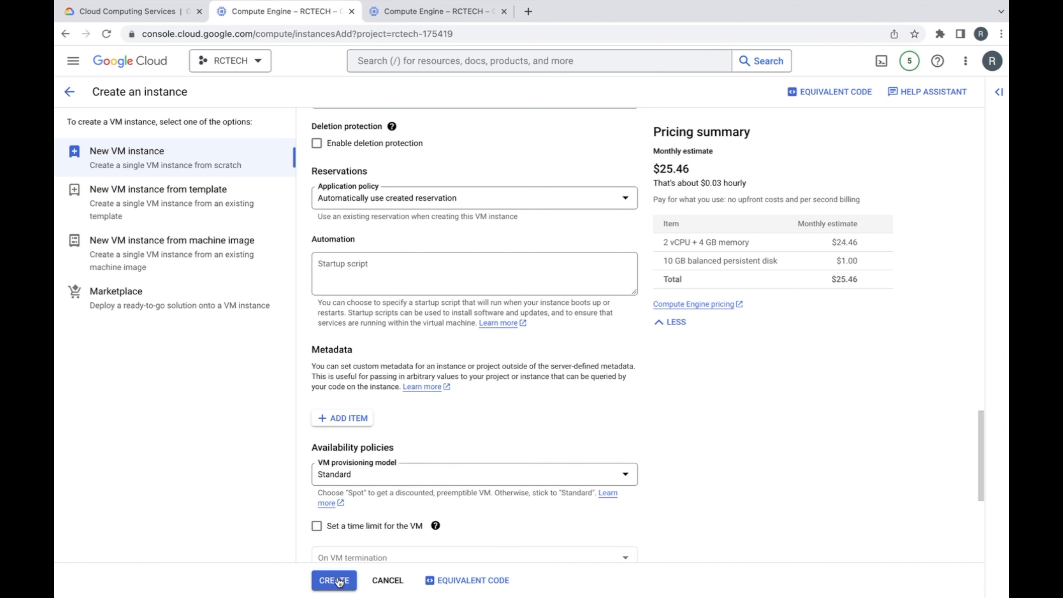
pyautogui.scroll(-2, 835, 500)
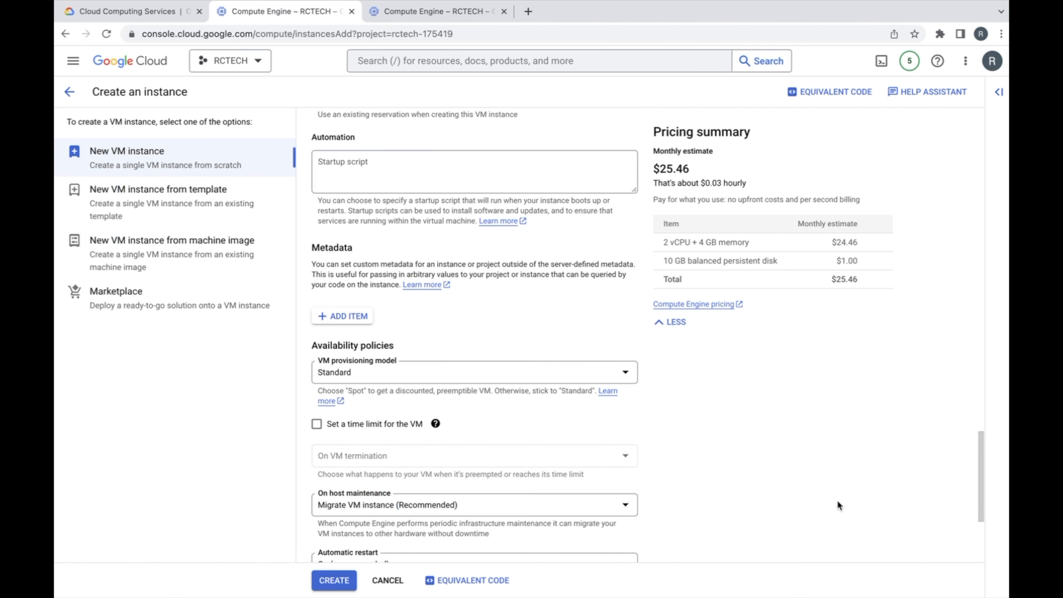
# View the equivalent gcloud command line for the configuration and create the instance
pyautogui.click(454, 585)
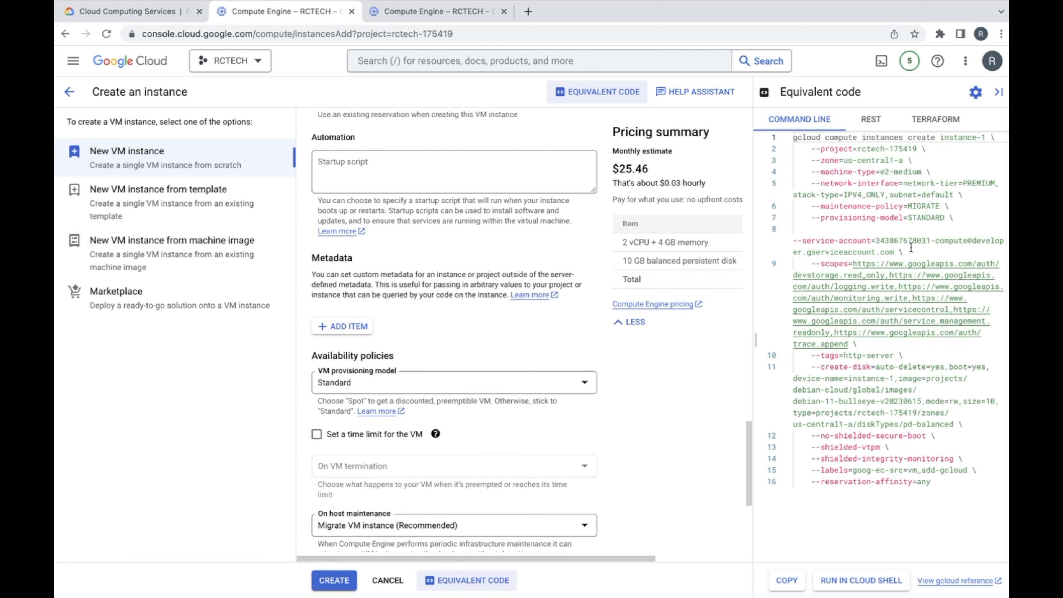
pyautogui.click(332, 581)
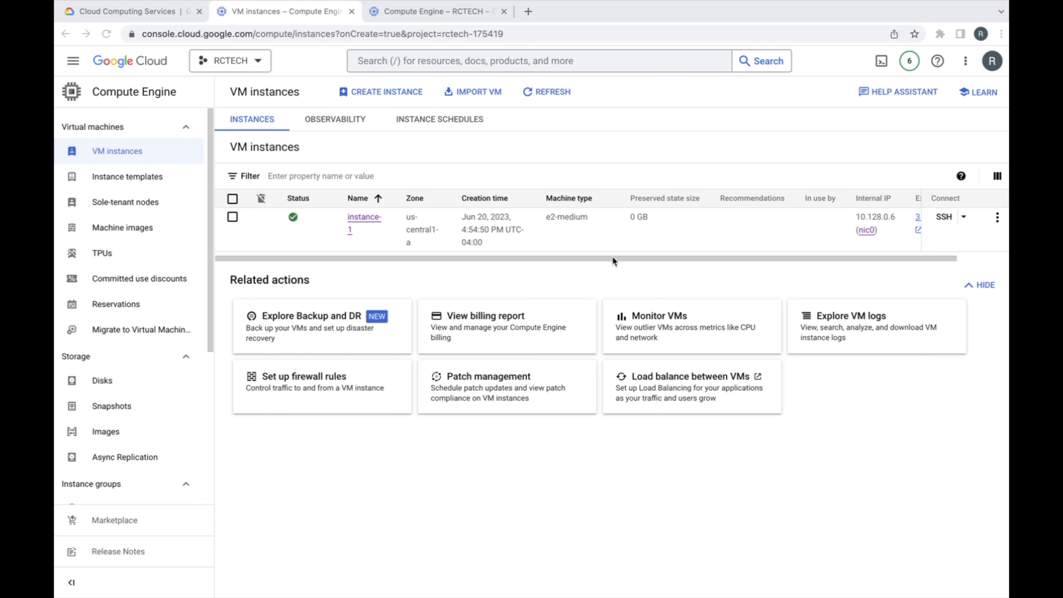
# Bring the new instance's external IP into view and open it in a browser tab to test web access
pyautogui.moveTo(863, 260); pyautogui.dragTo(656, 265)
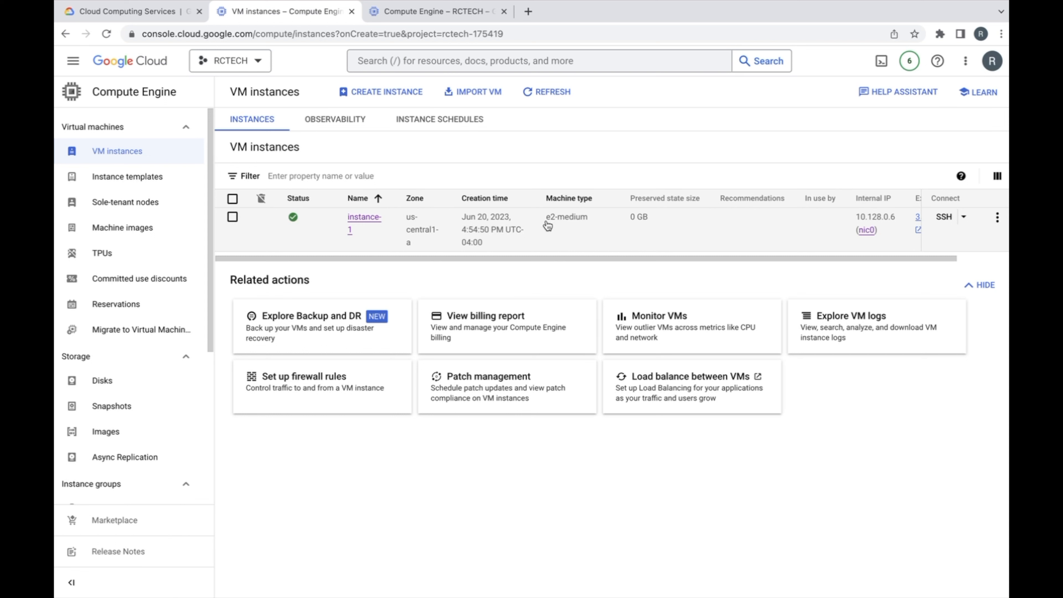
pyautogui.moveTo(561, 256); pyautogui.dragTo(752, 266)
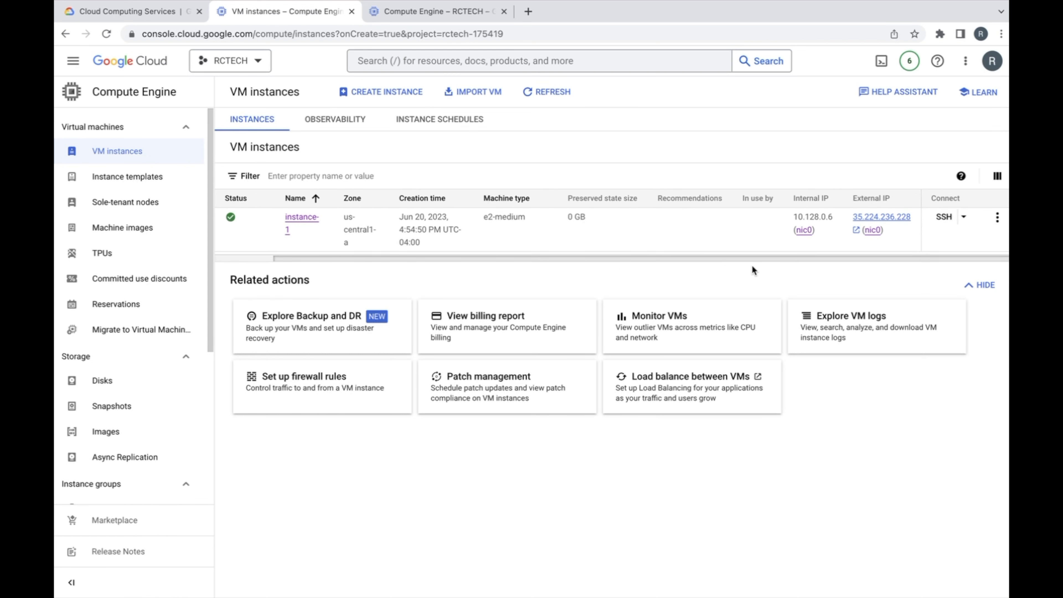
pyautogui.click(856, 231)
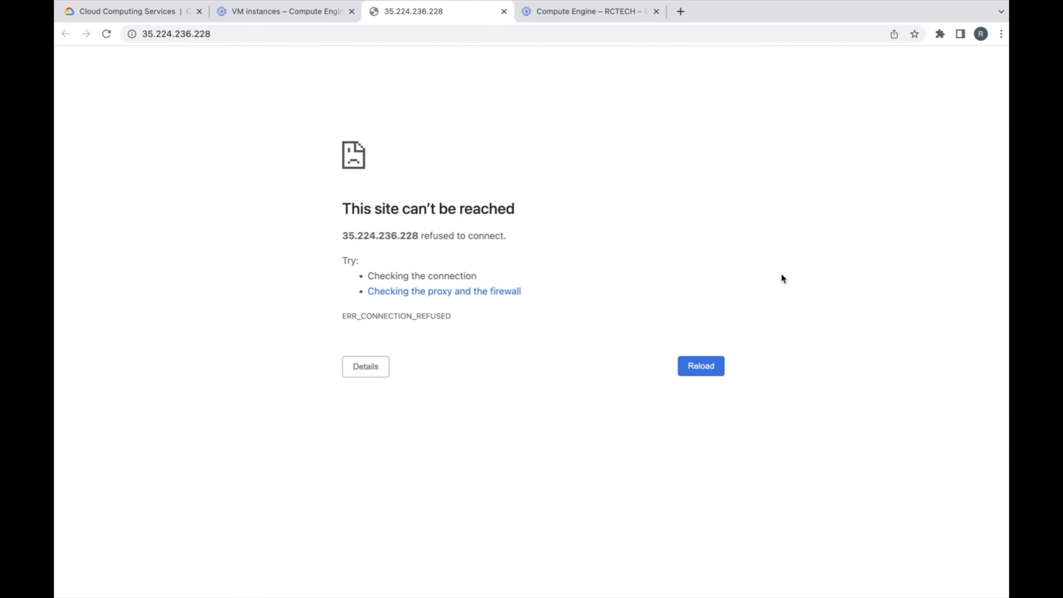
pyautogui.click(287, 15)
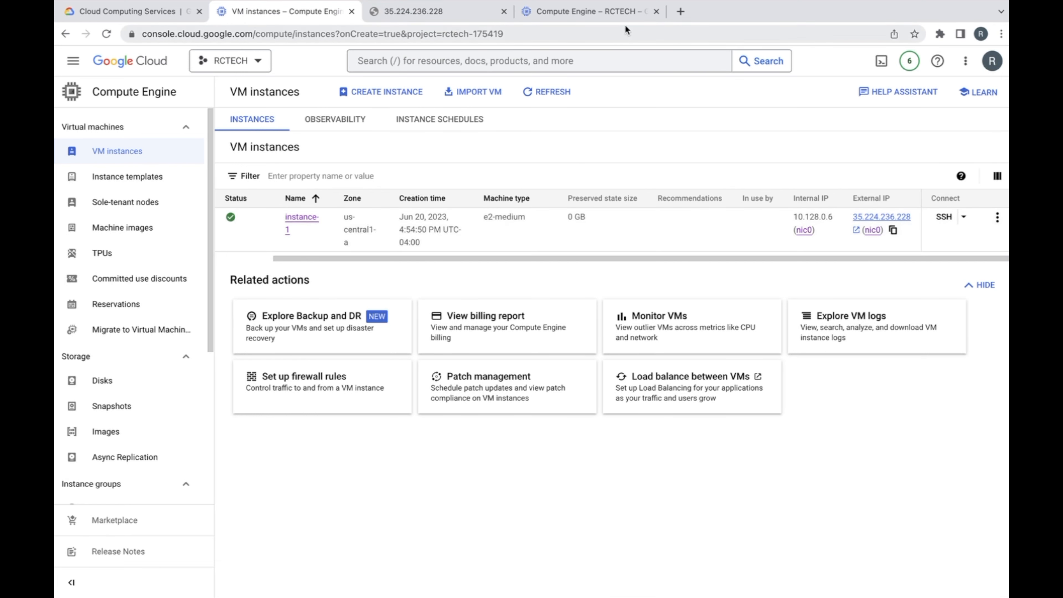
pyautogui.click(439, 11)
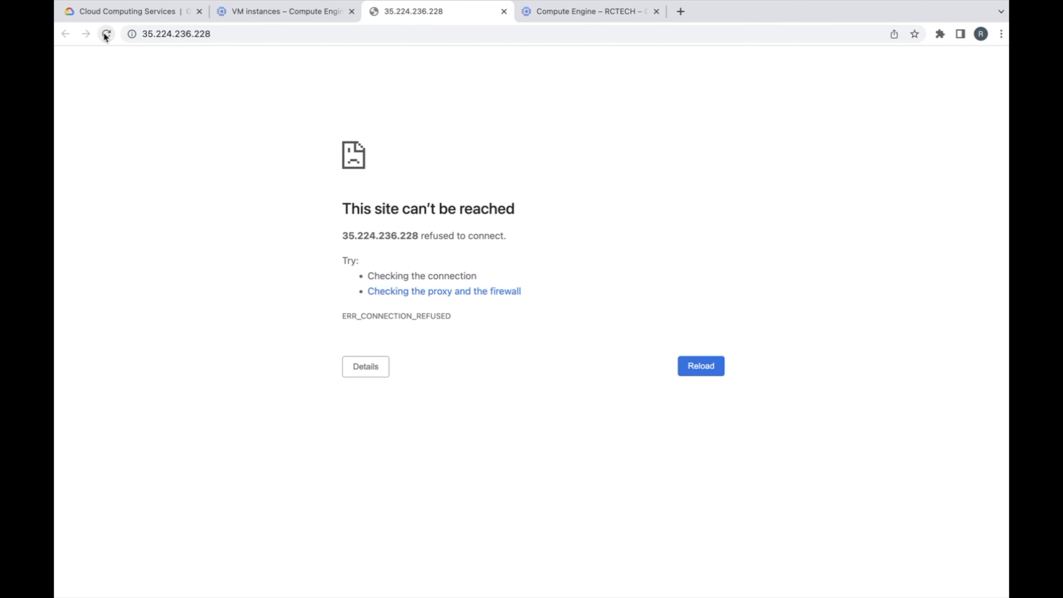
# Start an SSH-in-browser session to instance-1 from the VM instances list and authorize the connection
pyautogui.click(241, 11)
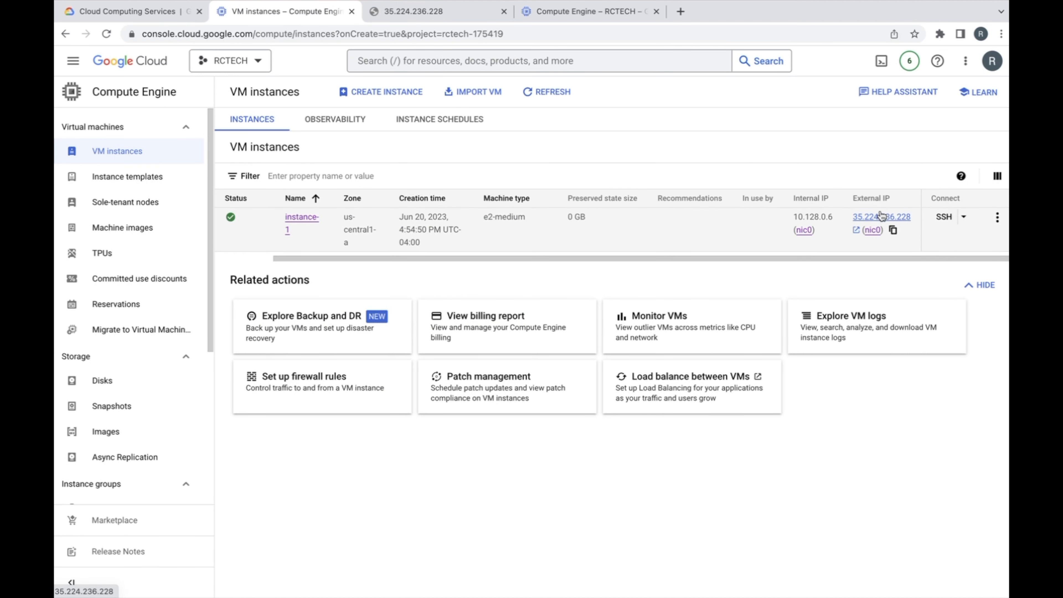
pyautogui.click(945, 217)
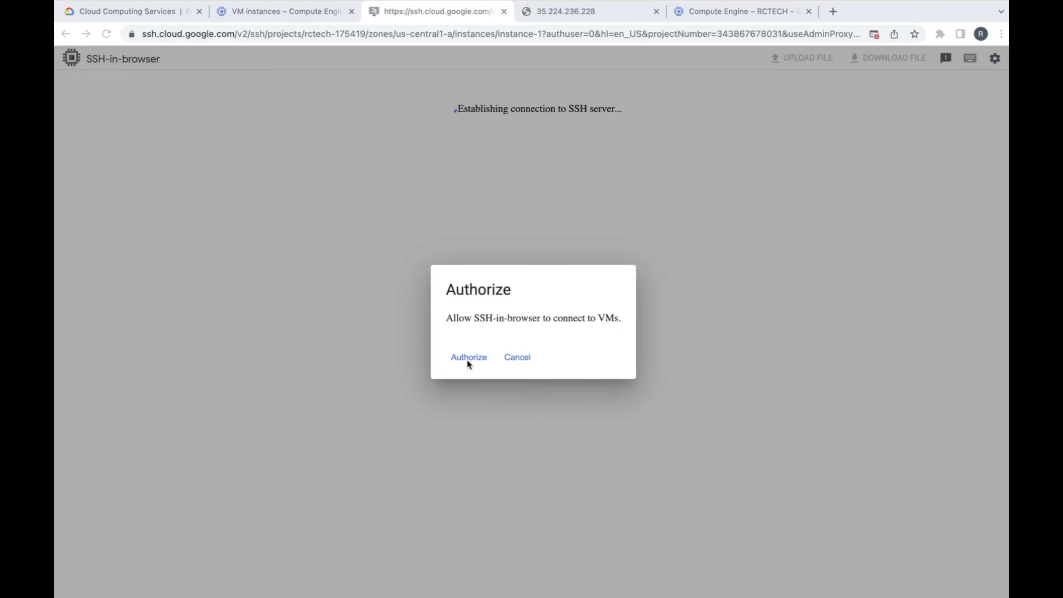
pyautogui.click(466, 357)
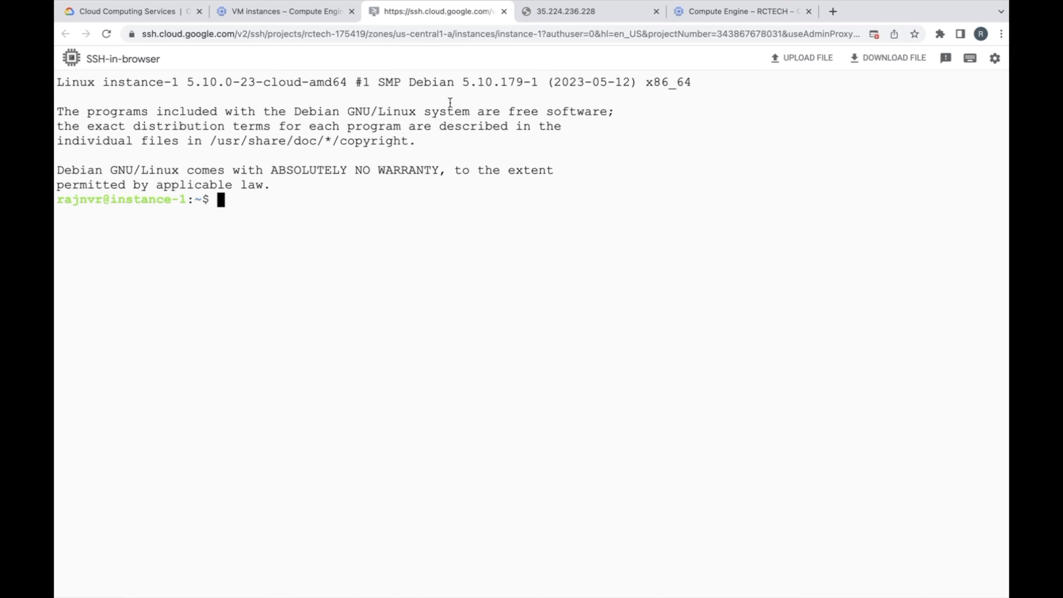
# Reload the page at the instance's external IP to retest web access, and return to the SSH session
pyautogui.click(551, 16)
pyautogui.click(107, 34)
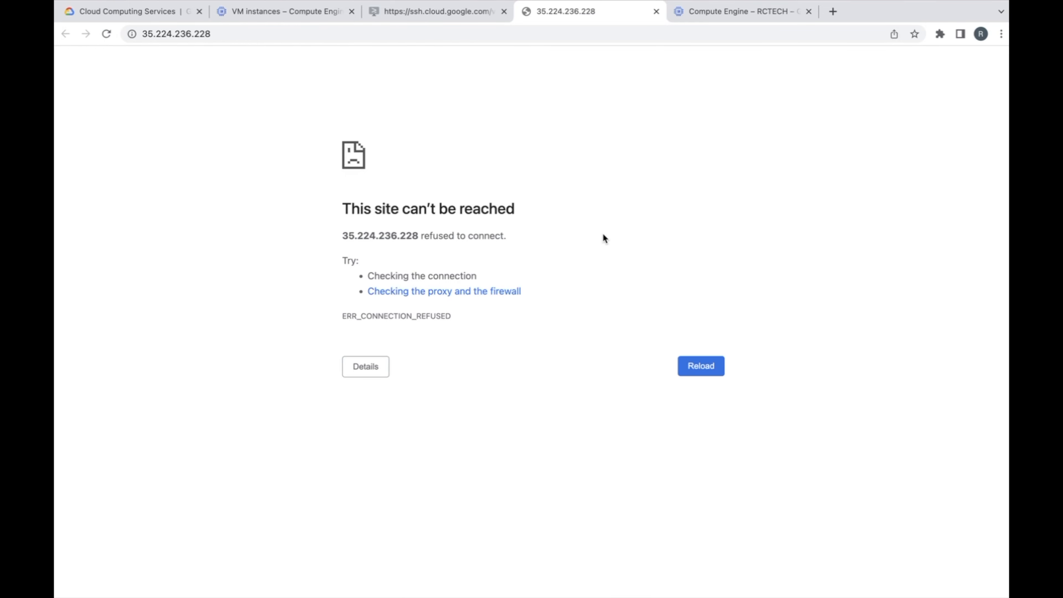
pyautogui.click(434, 12)
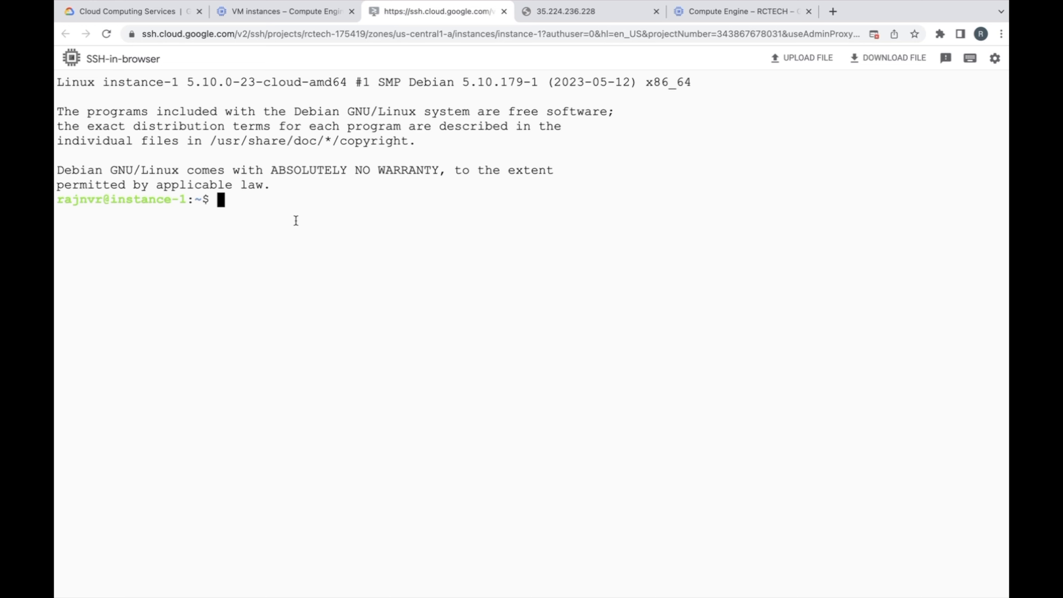
# List the home directory, switch to the root user with sudo su, and refresh the package lists with apt update
pyautogui.write('ls')
pyautogui.press('Return')
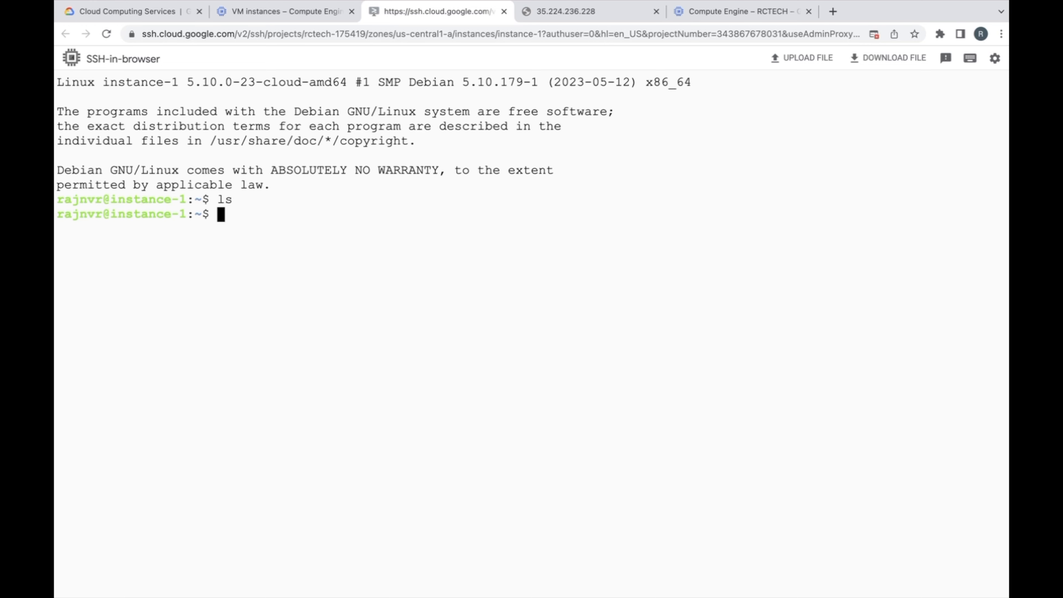
pyautogui.write('sudo su')
pyautogui.press('Return')
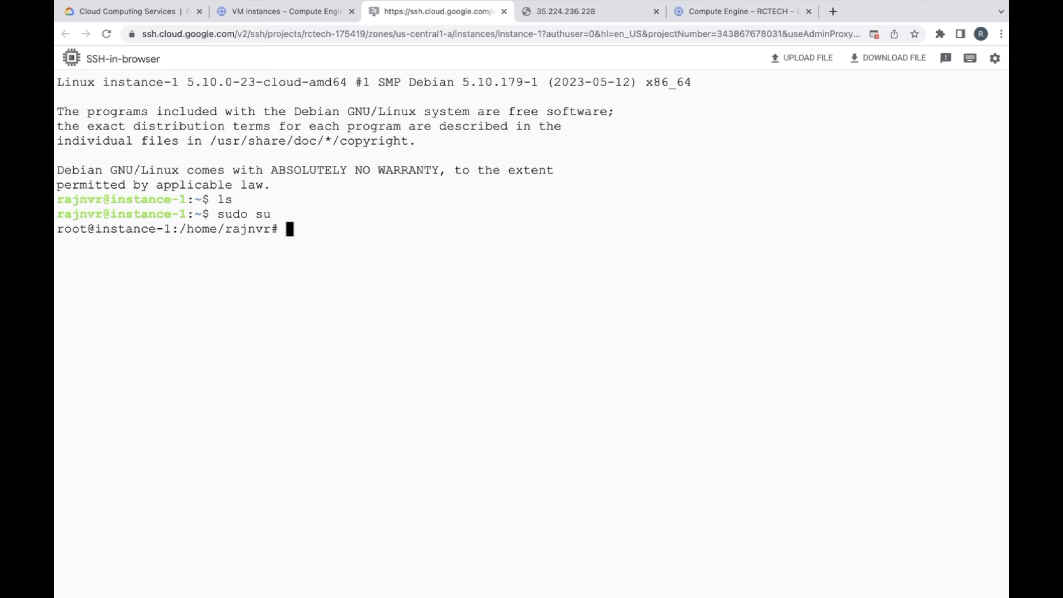
pyautogui.write('apt update')
pyautogui.press('Return')
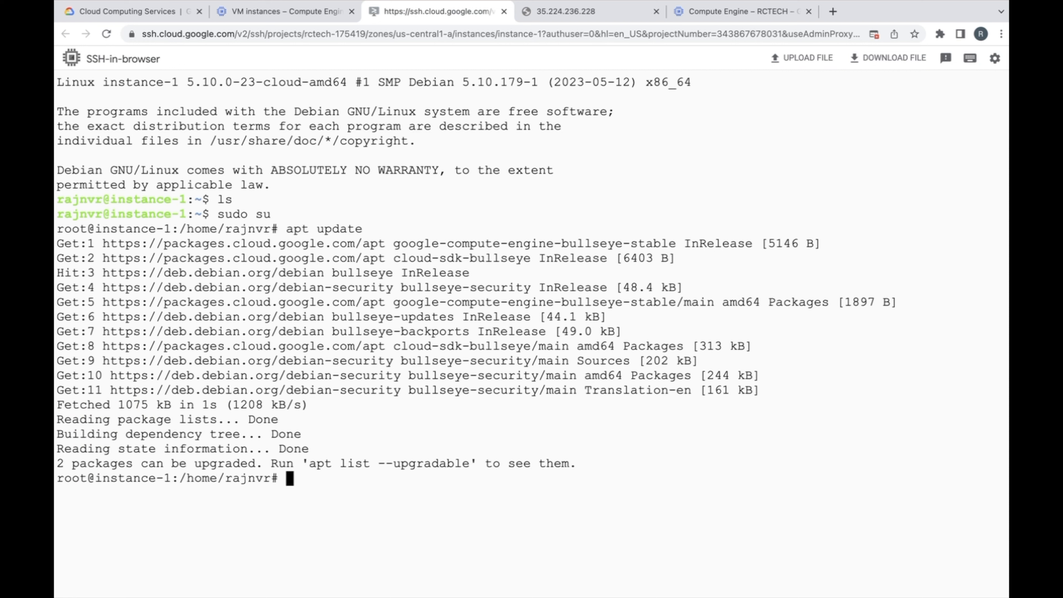
# Install the Apache web server with apt -y install apache2
pyautogui.write('apt -y install apache')
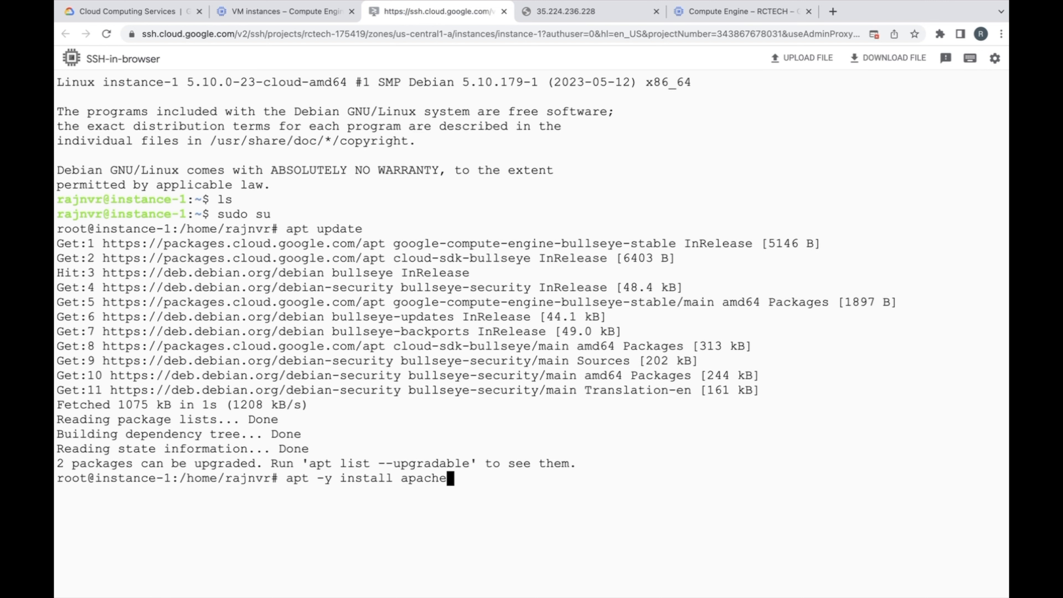
pyautogui.write('2')
pyautogui.press('Return')
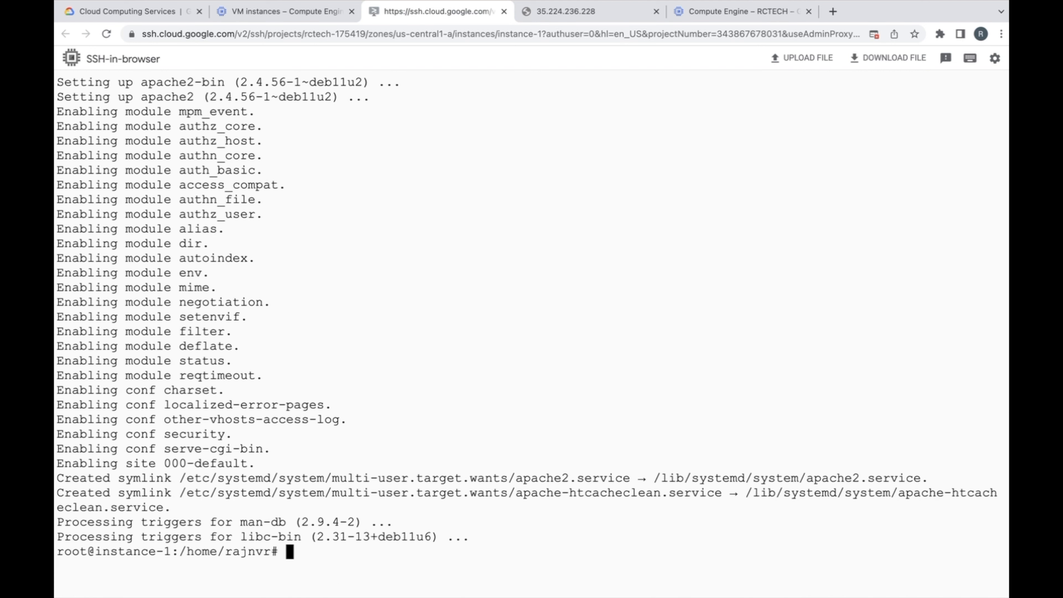
# Use echo to write "Hi from my first Virtual Machine - $(hostname) $(hostname -i)" to /var/www/html/index.html
pyautogui.write('echo "Hi from my first')
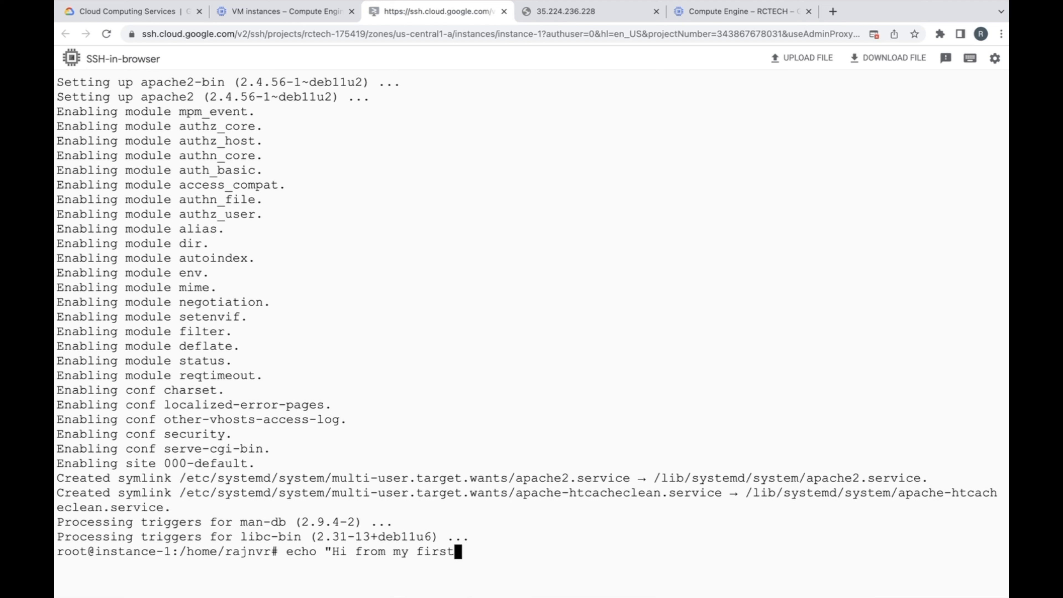
pyautogui.write(' Virtual Machine')
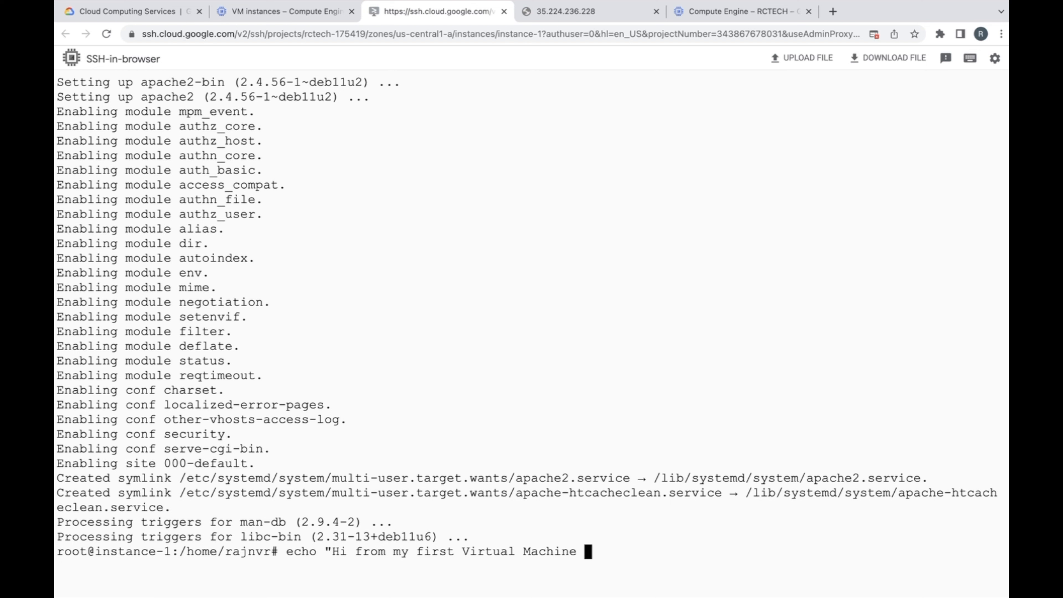
pyautogui.write('- $(hostname)')
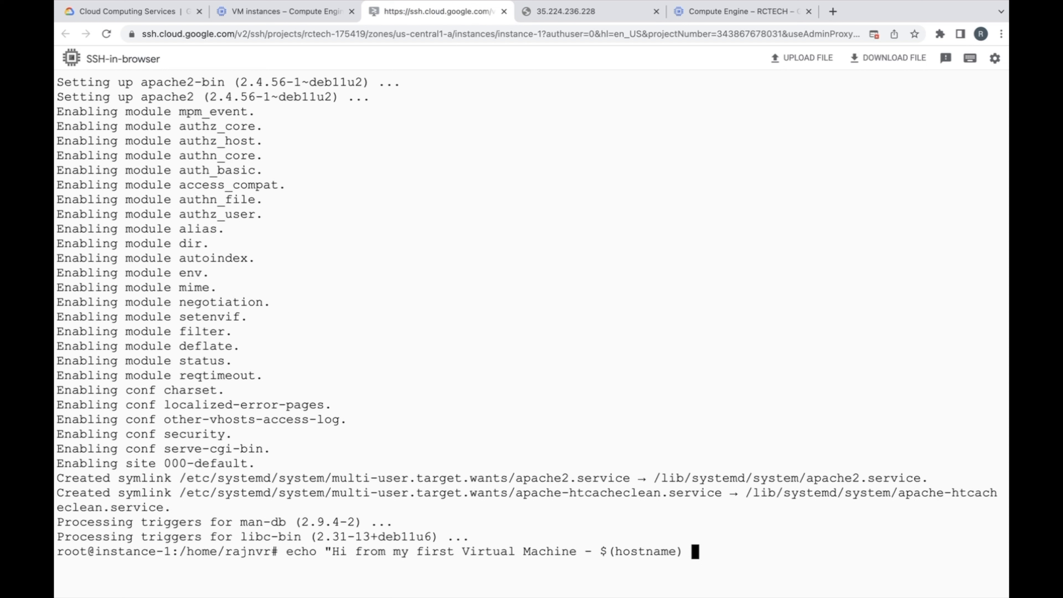
pyautogui.write(' $(hostname -i)')
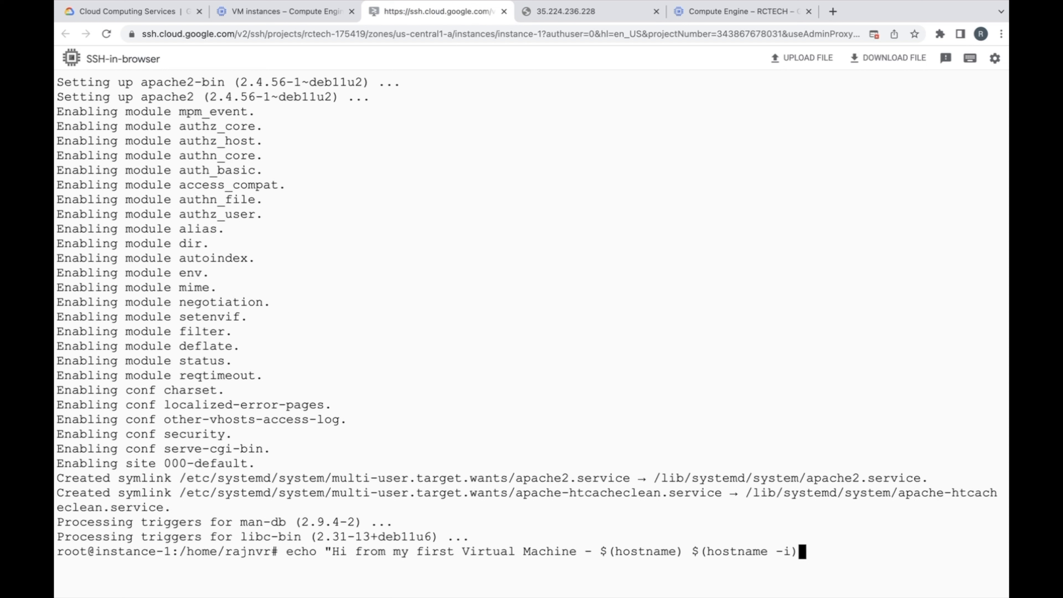
pyautogui.write('" > /var/www/html/index.html')
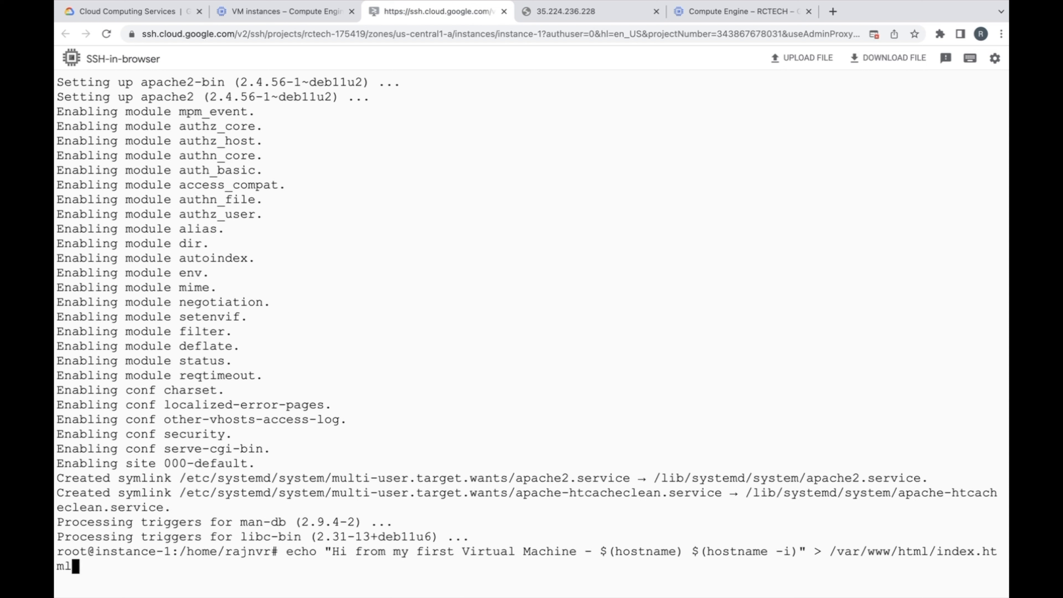
pyautogui.press('Return')
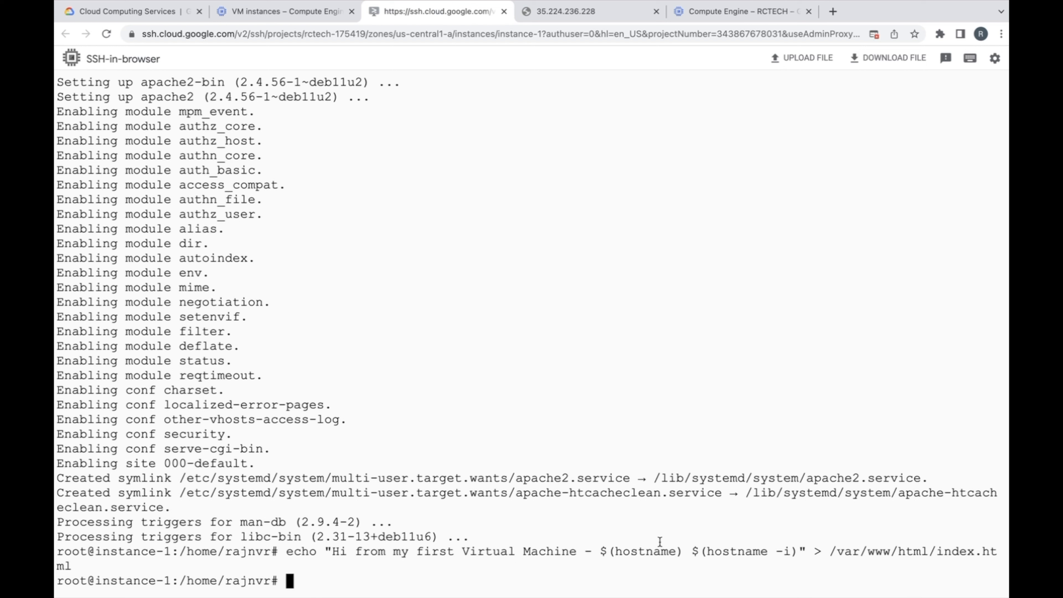
# Change to the /var/www/html directory and print index.html with cat to check its contents
pyautogui.moveTo(837, 552); pyautogui.dragTo(937, 552)
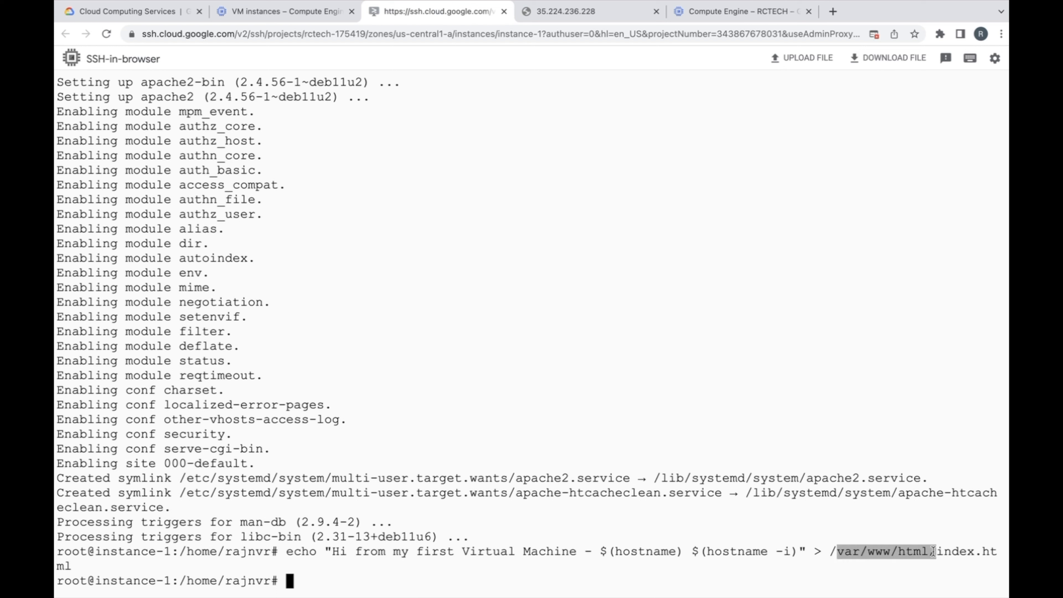
pyautogui.click(616, 582)
pyautogui.write('cd ')
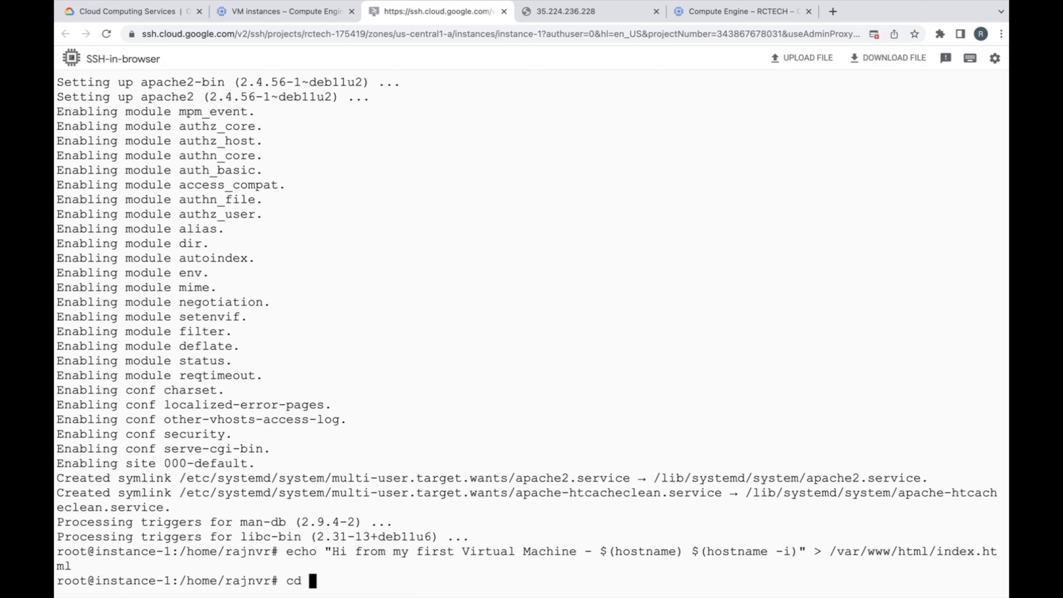
pyautogui.write('/var/www')
pyautogui.write('/html')
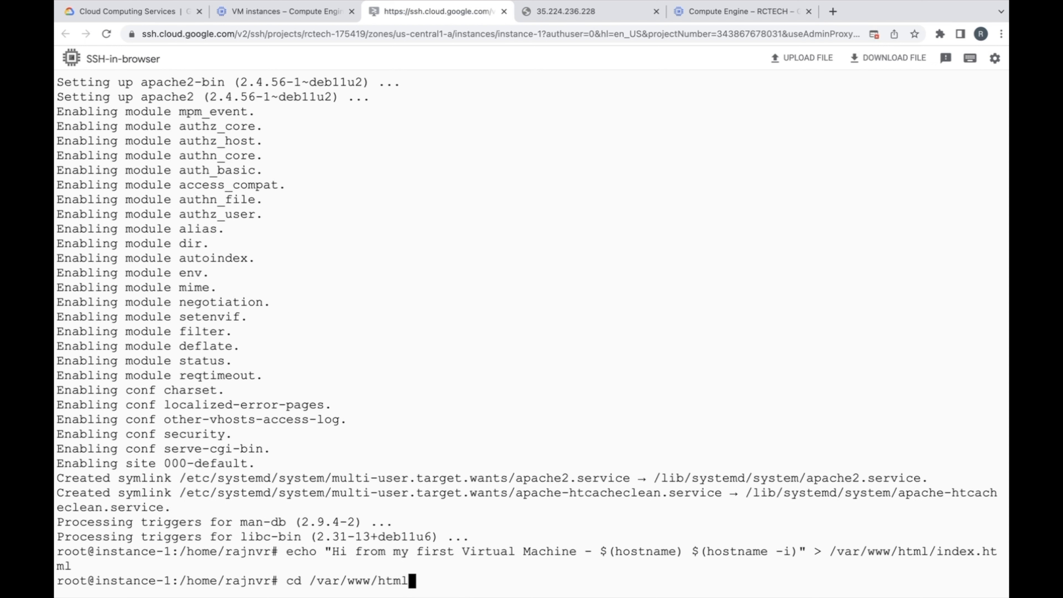
pyautogui.press('Return')
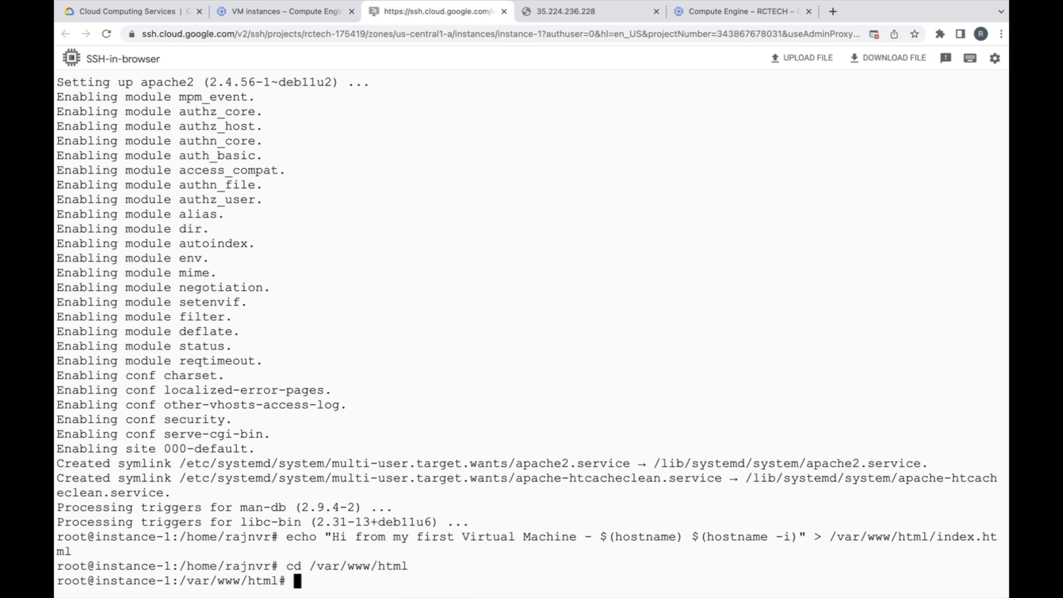
pyautogui.write('cat index.html')
pyautogui.press('Return')
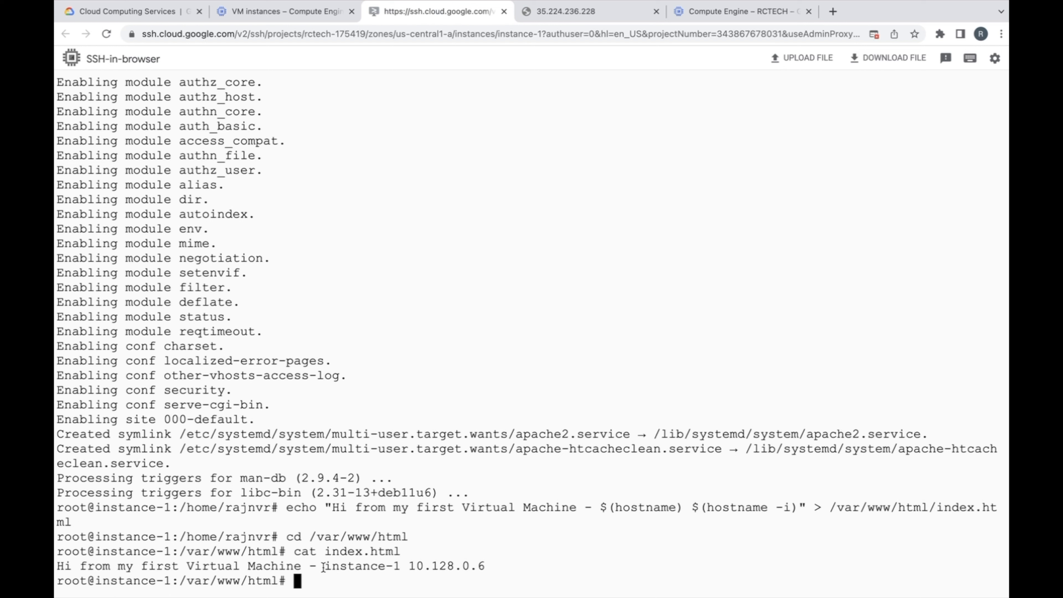
pyautogui.moveTo(408, 566); pyautogui.dragTo(486, 566)
pyautogui.click(360, 581)
# Reload the page at the instance's external IP to check that the new index page is served
pyautogui.click(559, 15)
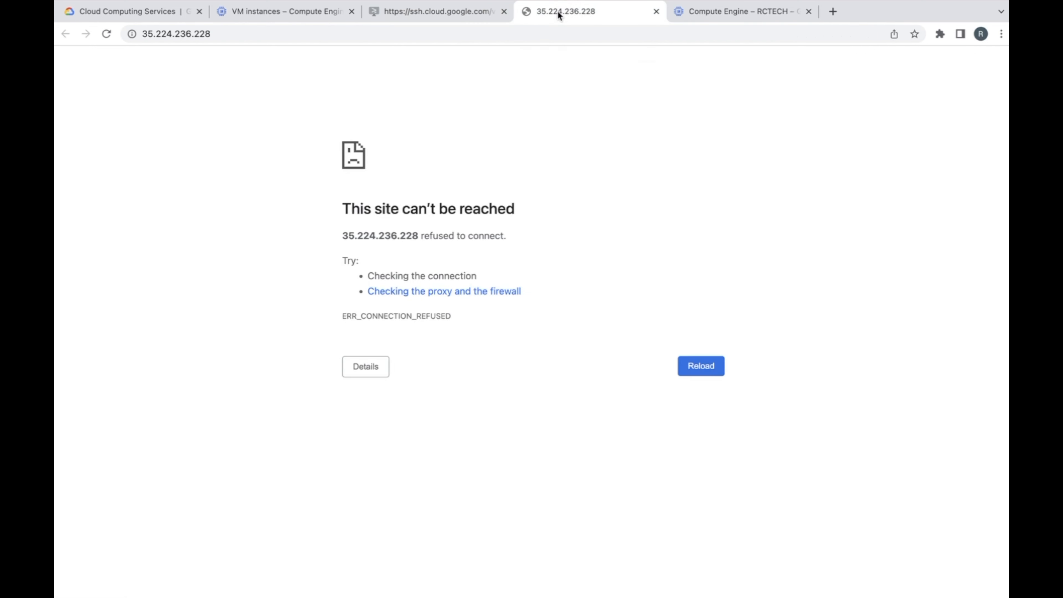
pyautogui.click(107, 34)
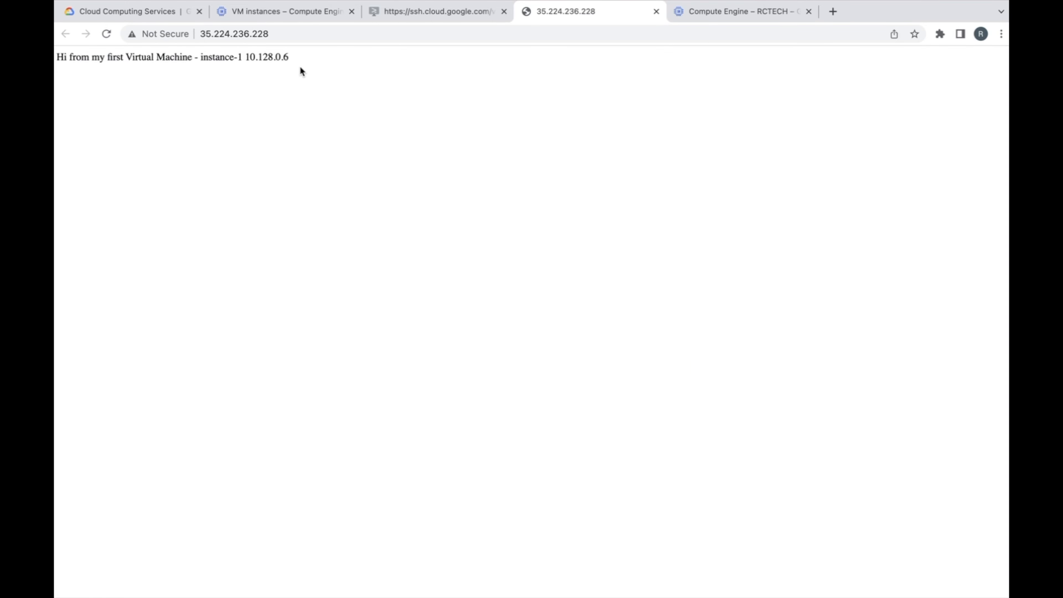
pyautogui.moveTo(301, 67); pyautogui.dragTo(57, 58)
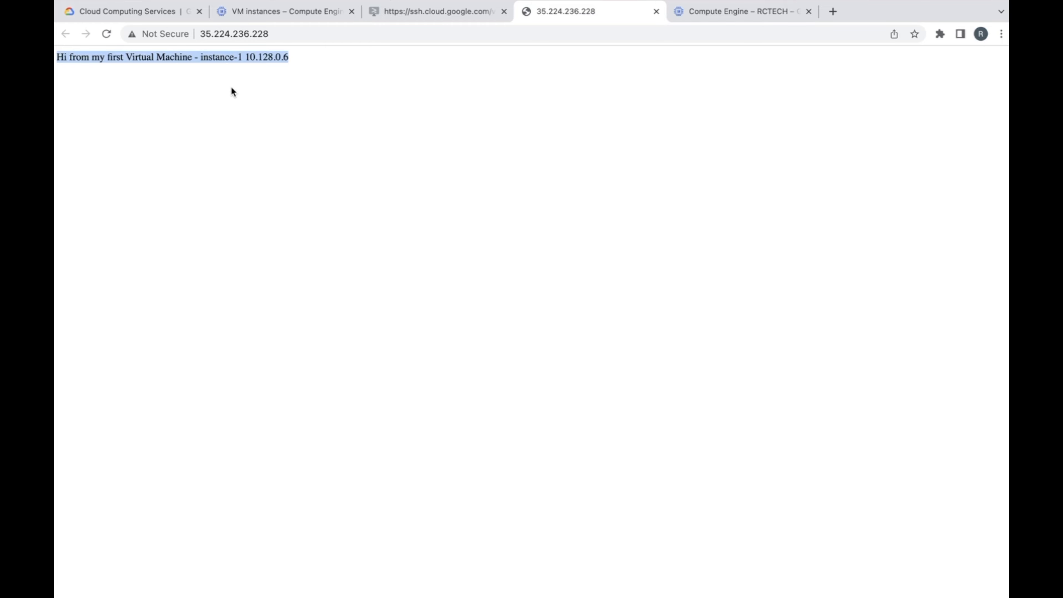
# Return to the SSH session and try to stop and start the web server with the service name apache
pyautogui.click(429, 14)
pyautogui.moveTo(395, 593)
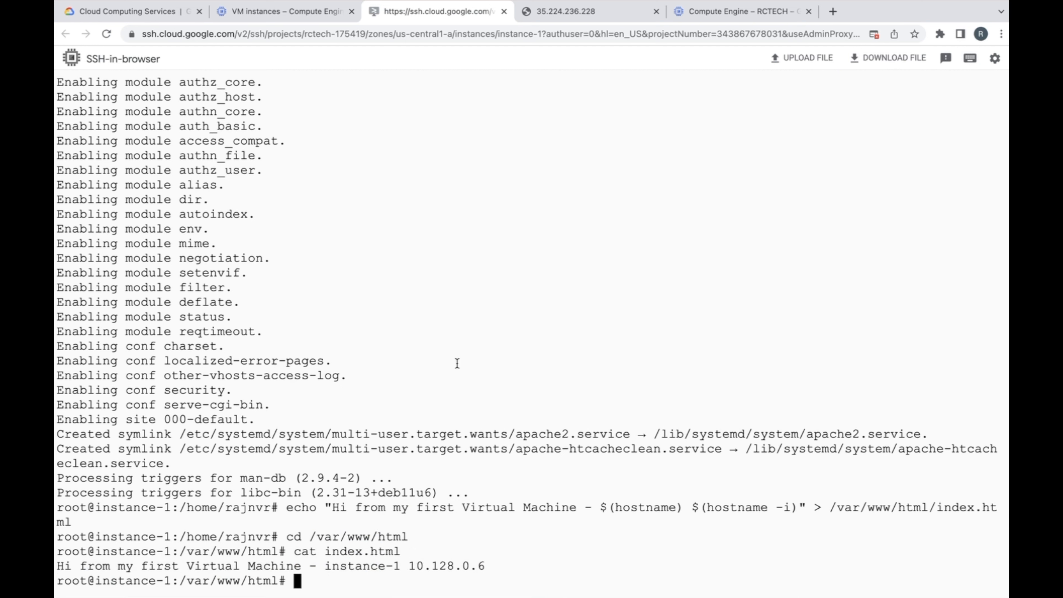
pyautogui.write('service apache ')
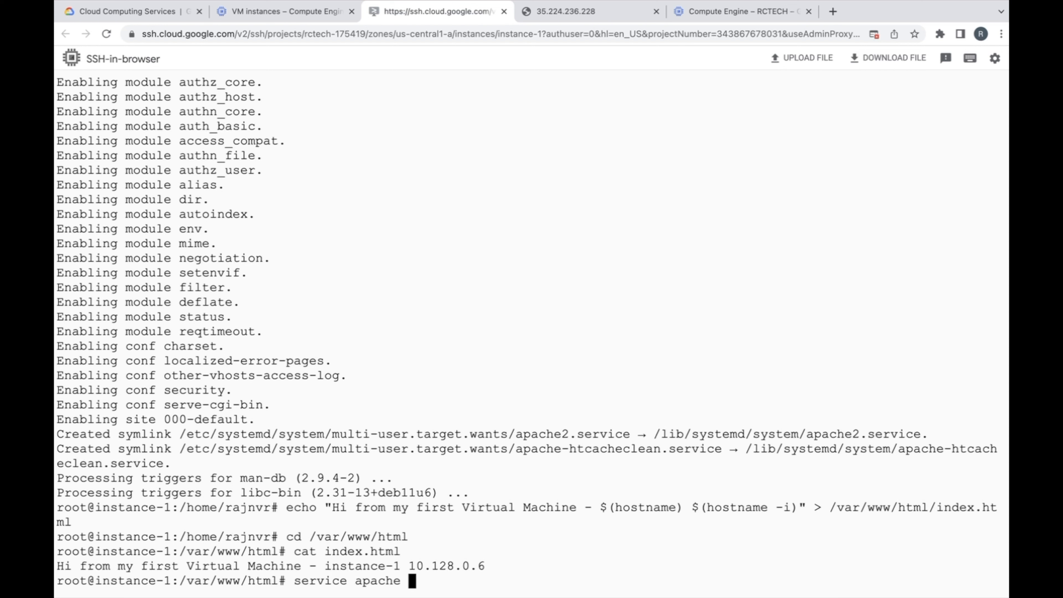
pyautogui.write('stop')
pyautogui.press('Return')
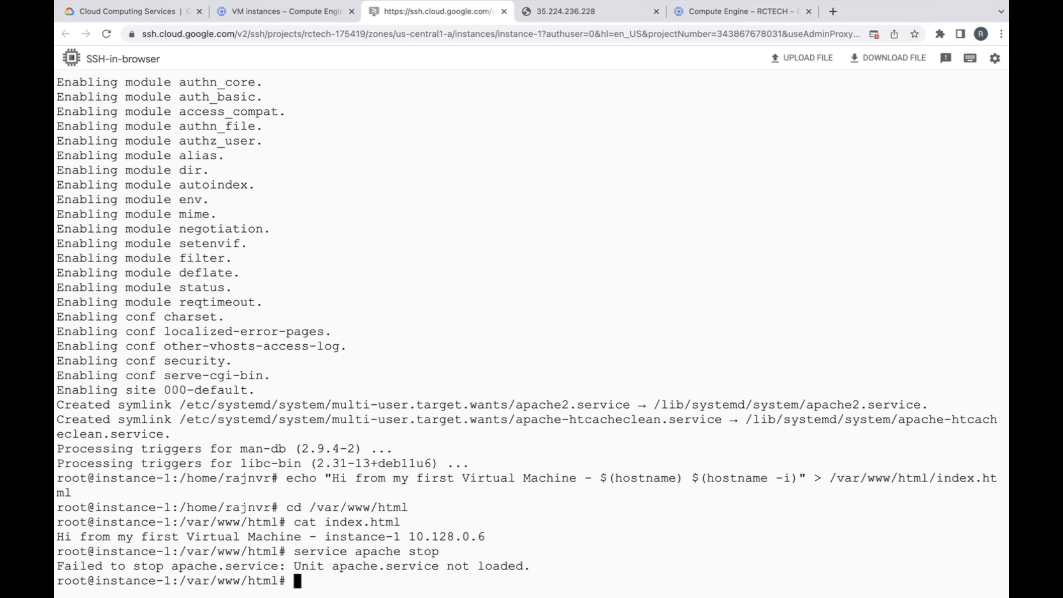
pyautogui.write('service apache sta')
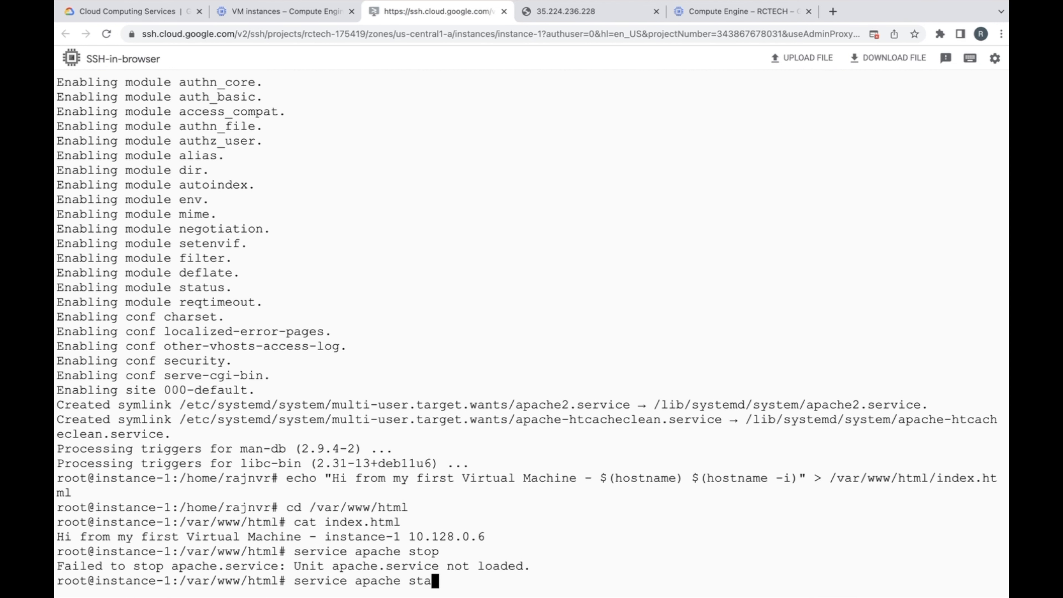
pyautogui.write('rt')
pyautogui.press('Return')
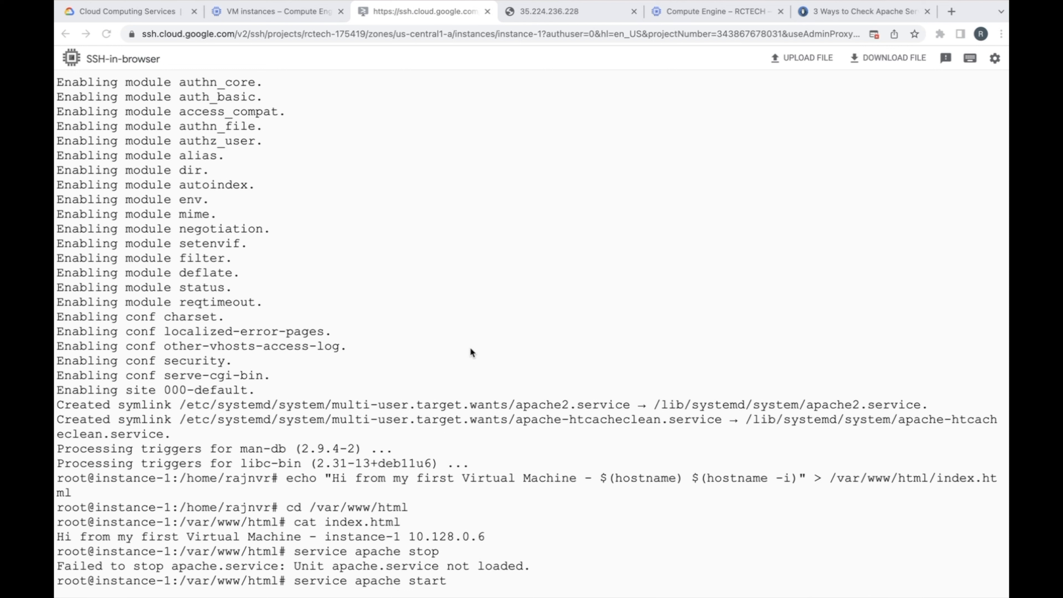
# Stop the web server with service apache2 stop and reload the external IP page to test web access
pyautogui.click(470, 347)
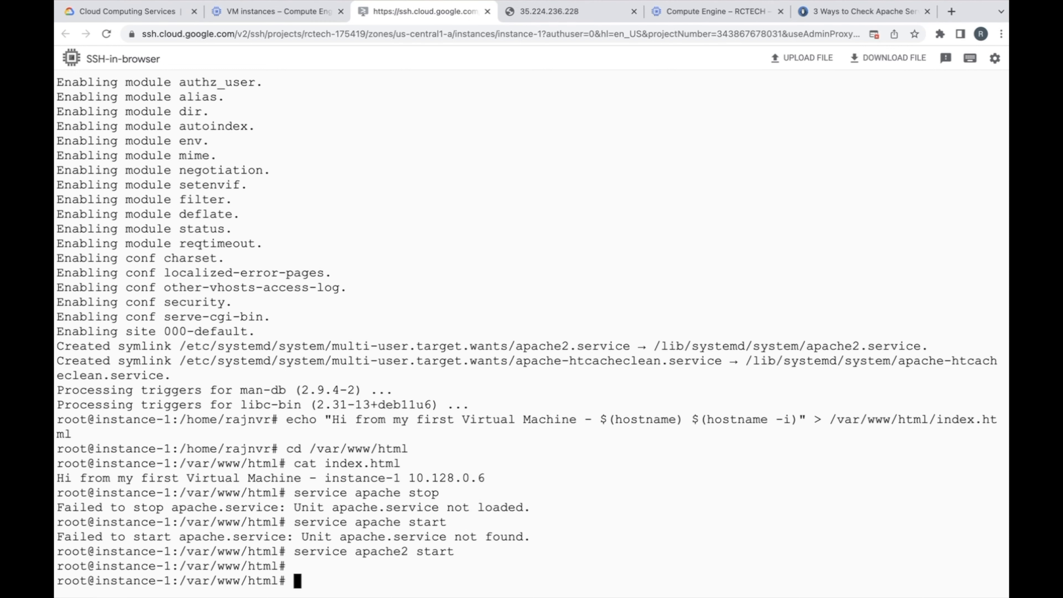
pyautogui.write('service apache2 stop')
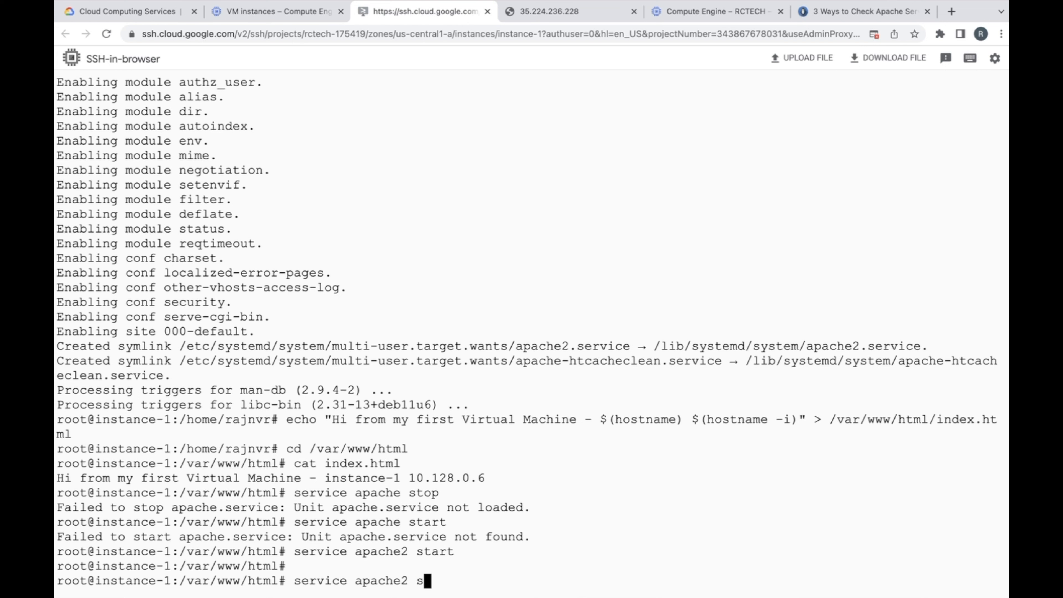
pyautogui.press('Return')
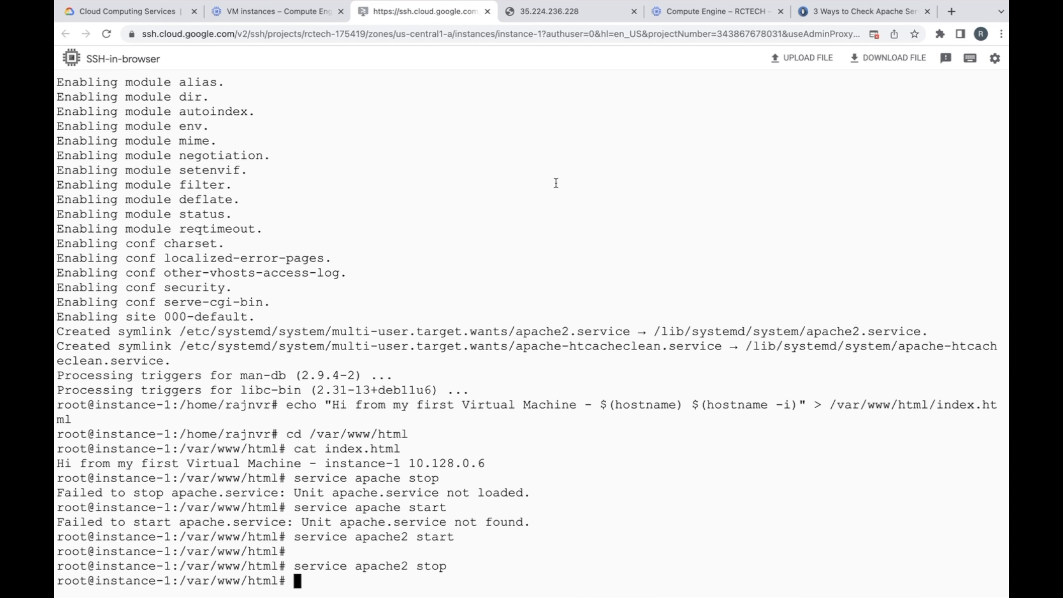
pyautogui.click(540, 12)
pyautogui.click(106, 34)
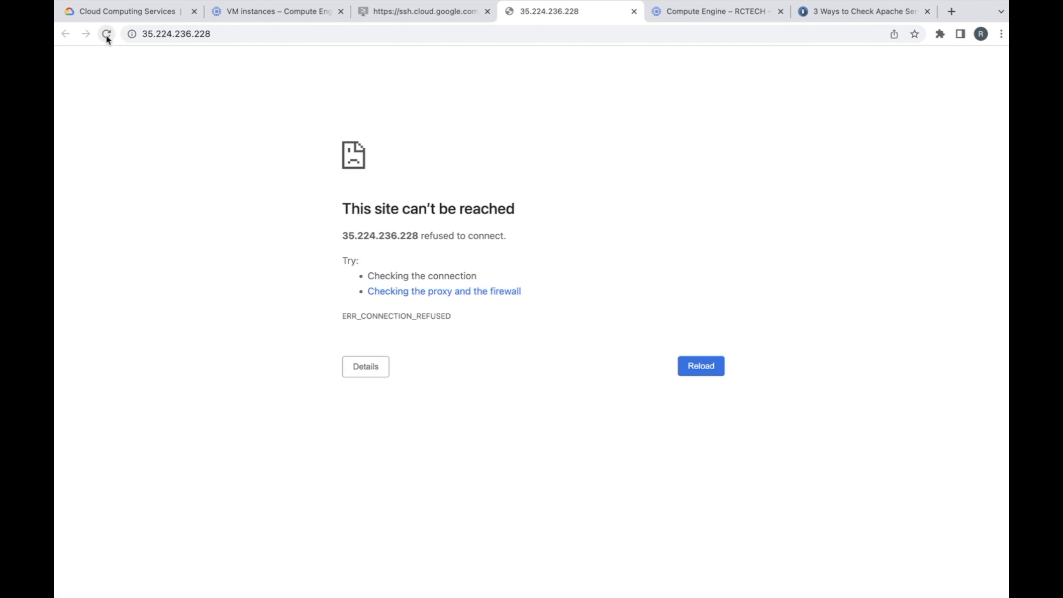
# Start the web server from the SSH session with service apache2 start and reload the external IP page
pyautogui.click(408, 11)
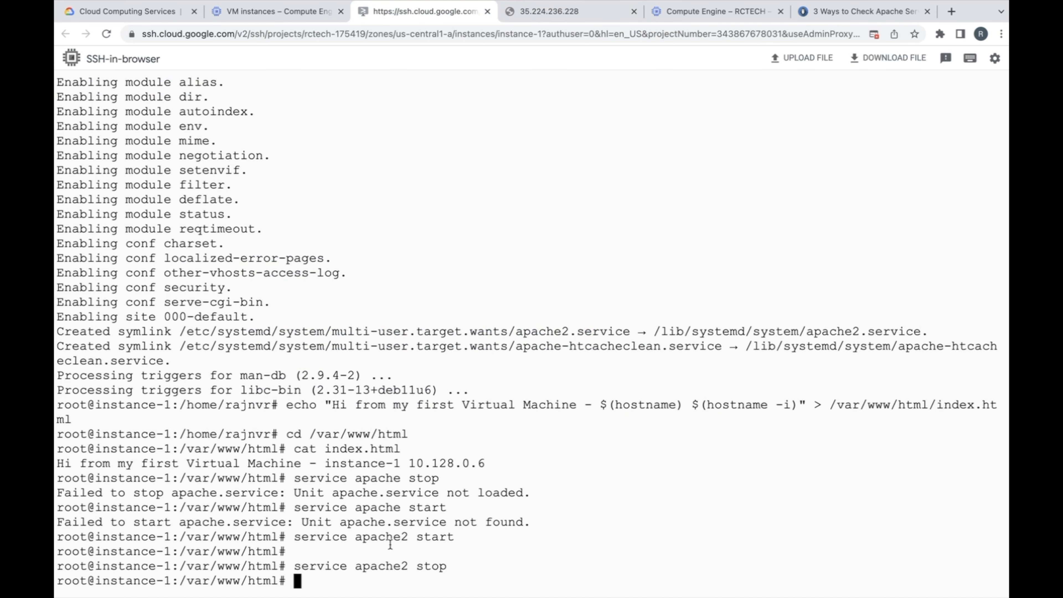
pyautogui.press('Up')
pyautogui.press('BackSpace')
pyautogui.press('BackSpace')
pyautogui.write('art')
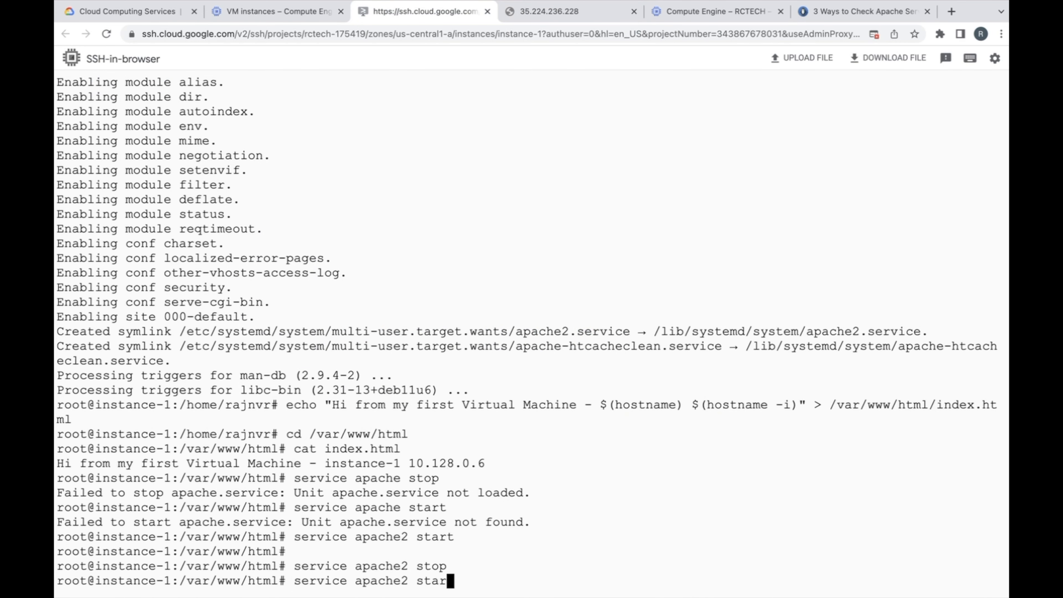
pyautogui.press('Return')
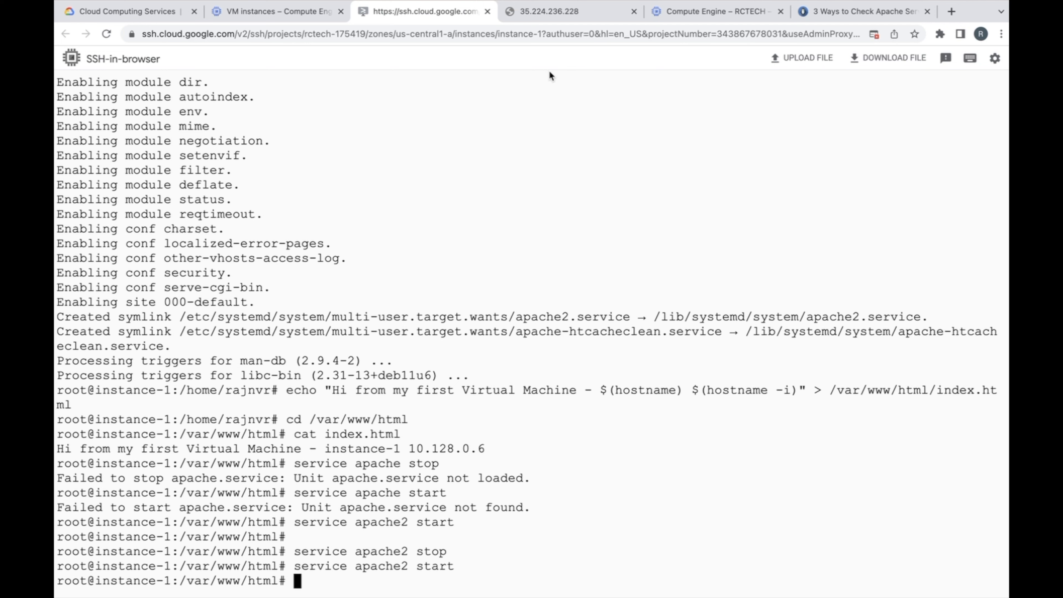
pyautogui.click(553, 12)
pyautogui.click(106, 33)
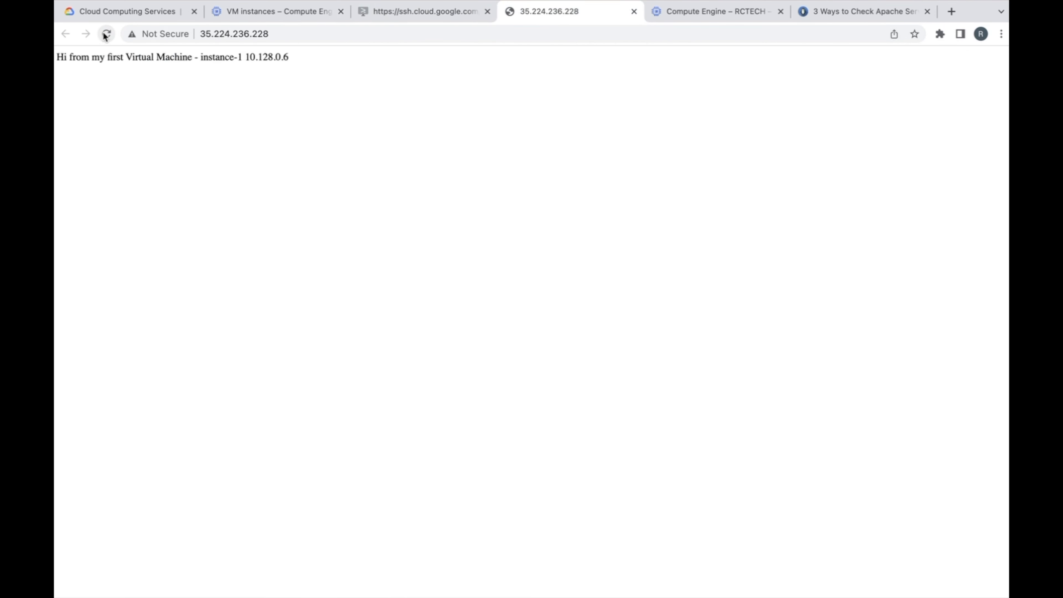
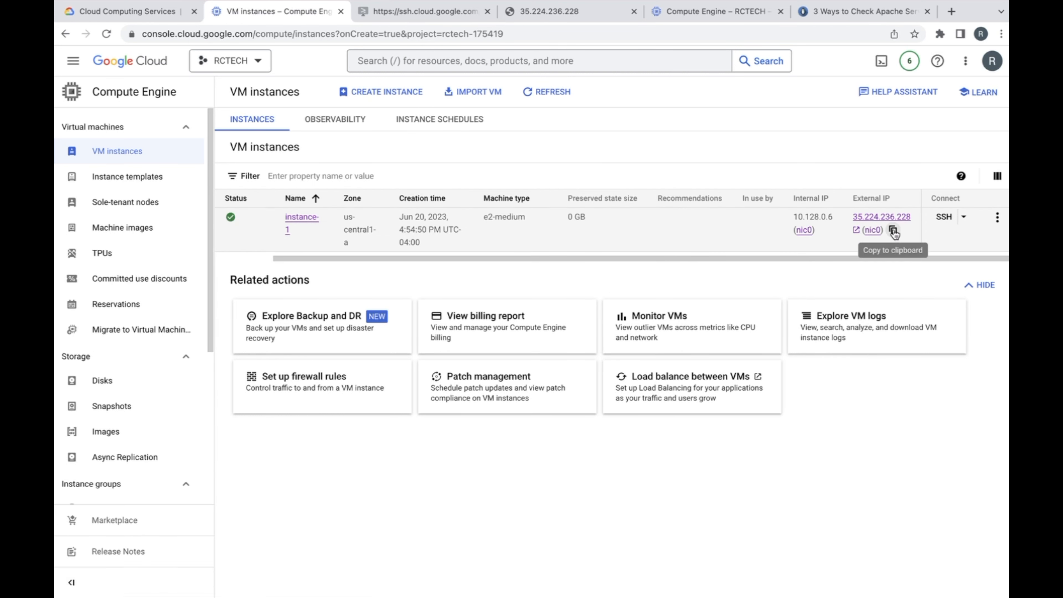
# Copy instance-1's external IP from the VM instances list and switch to the browser tab showing its web page
pyautogui.click(894, 232)
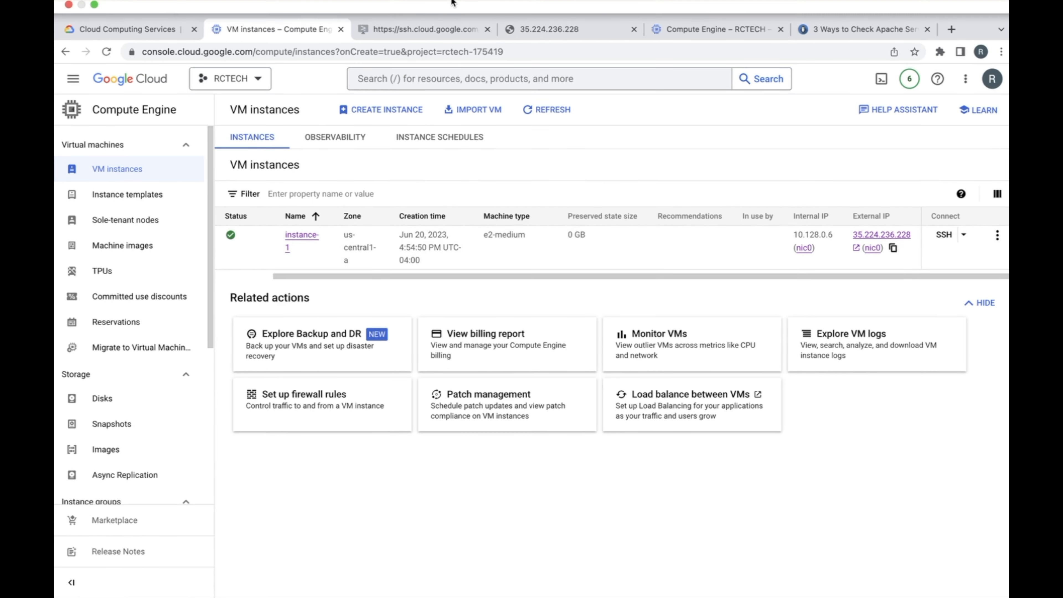
pyautogui.click(444, 31)
pyautogui.click(542, 30)
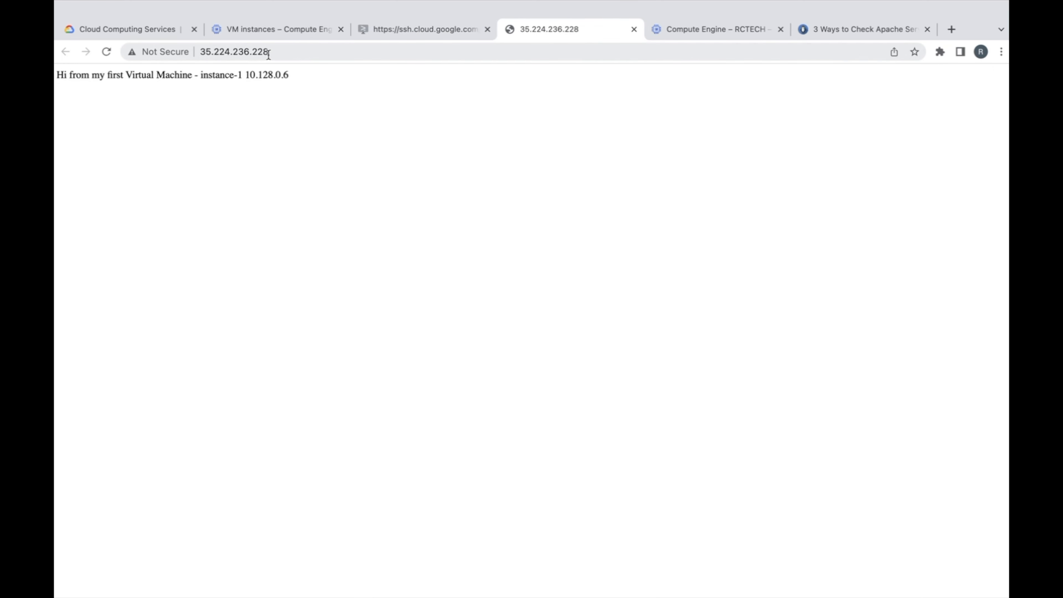
# Reload the web page at the external IP, and stop instance-1 from the VM instances list
pyautogui.click(401, 57)
pyautogui.press('Return')
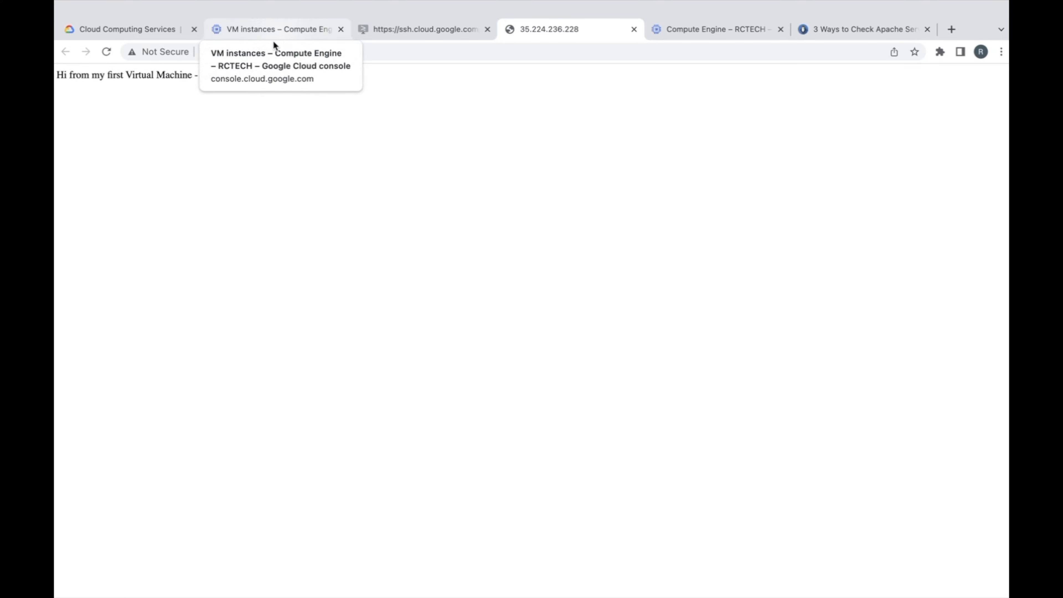
pyautogui.click(272, 25)
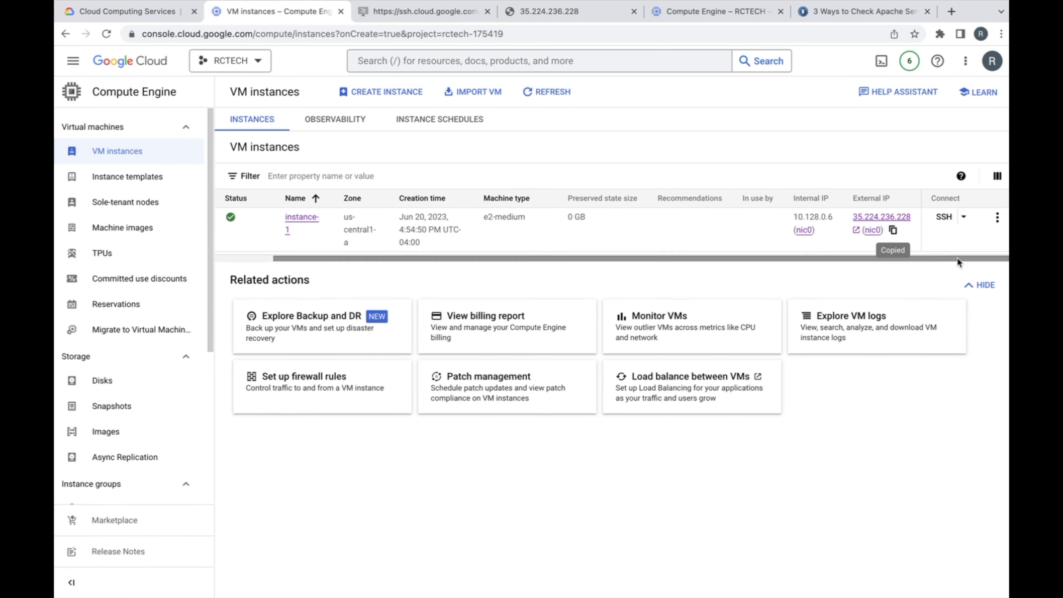
pyautogui.click(996, 218)
pyautogui.click(921, 260)
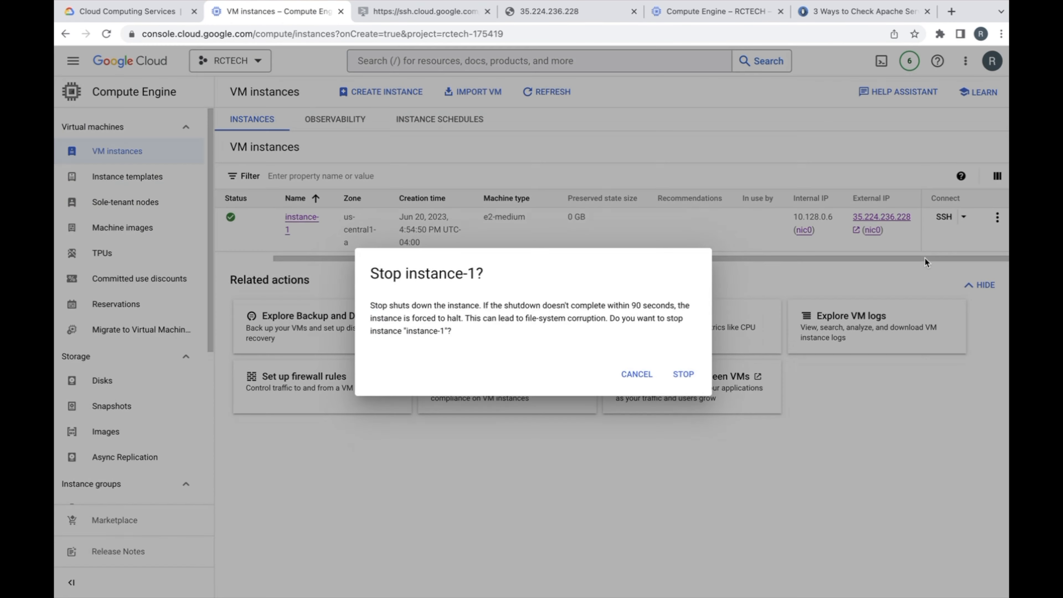
pyautogui.click(683, 375)
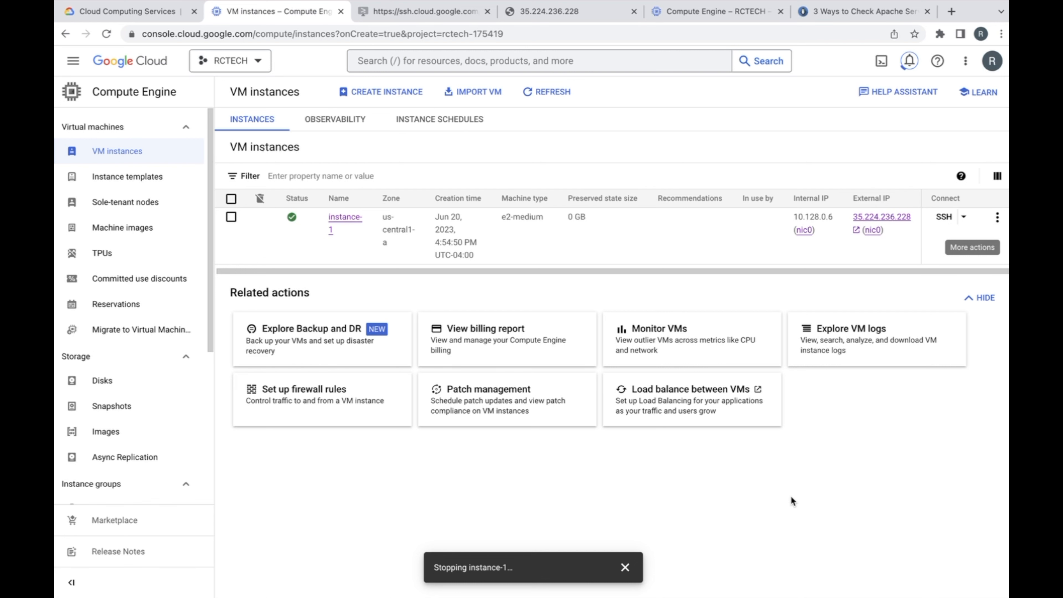
# Look at the external IP page's tab, and start instance-1 again from the VM instances list
pyautogui.click(569, 11)
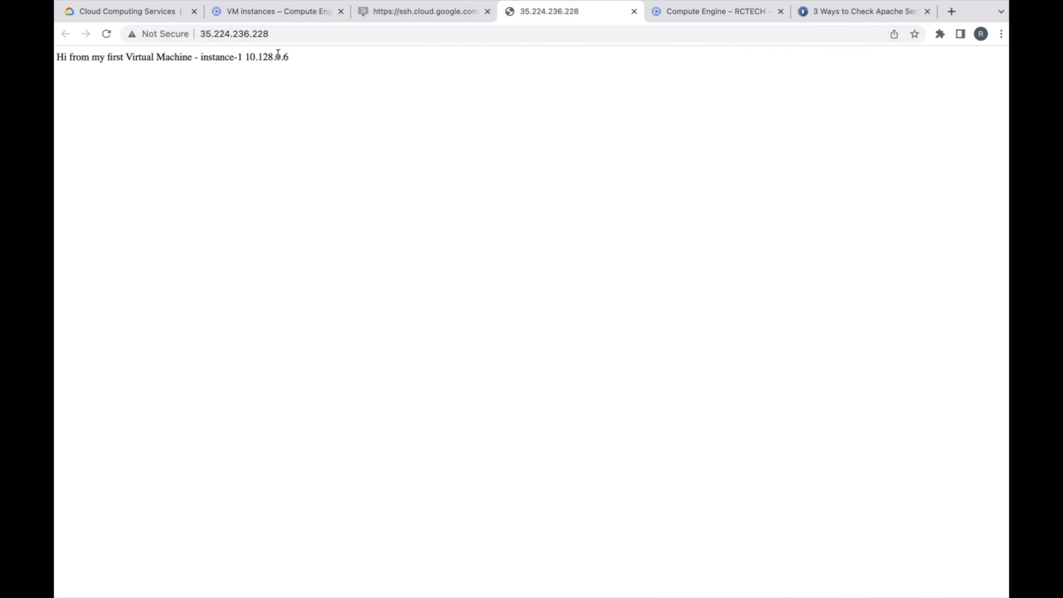
pyautogui.click(268, 11)
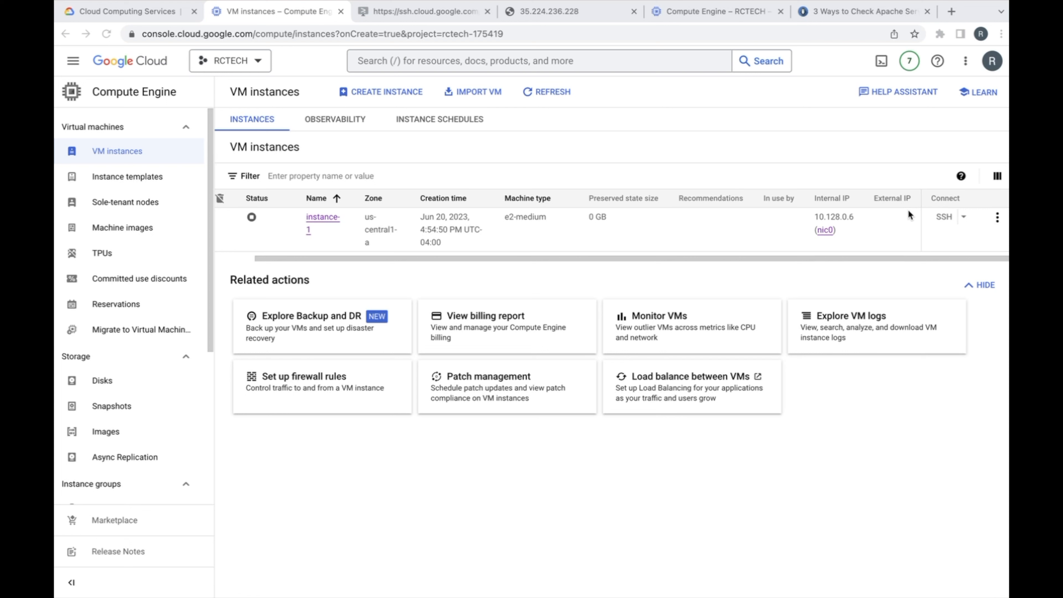
pyautogui.click(998, 218)
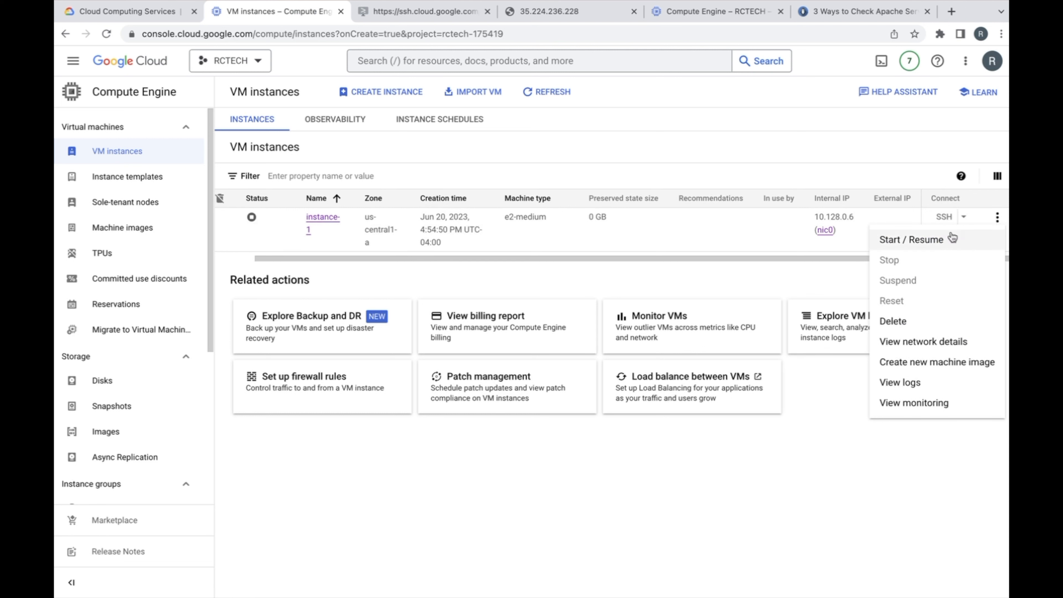
pyautogui.click(916, 240)
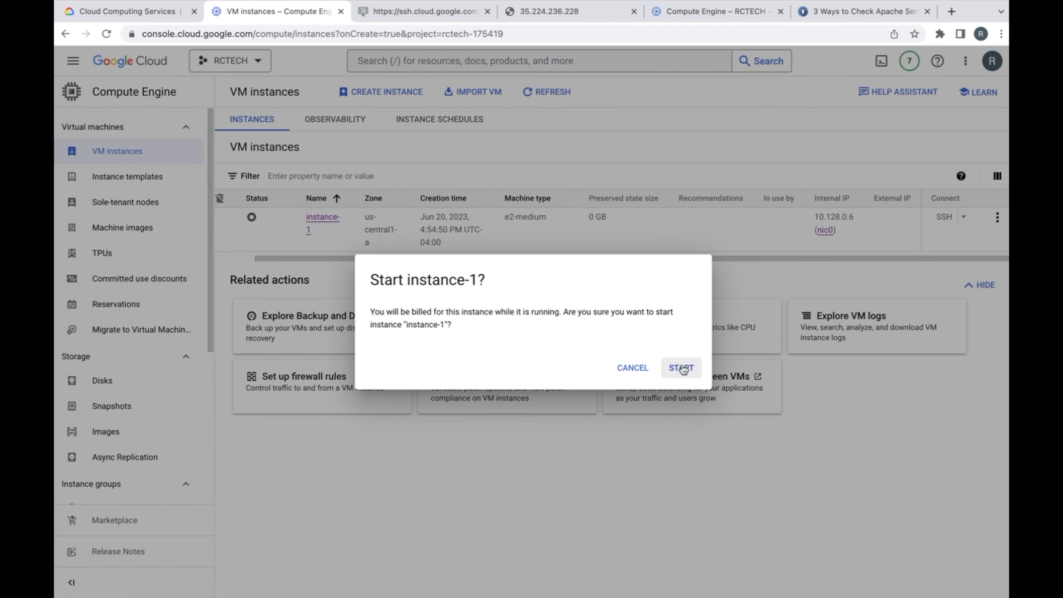
pyautogui.click(682, 368)
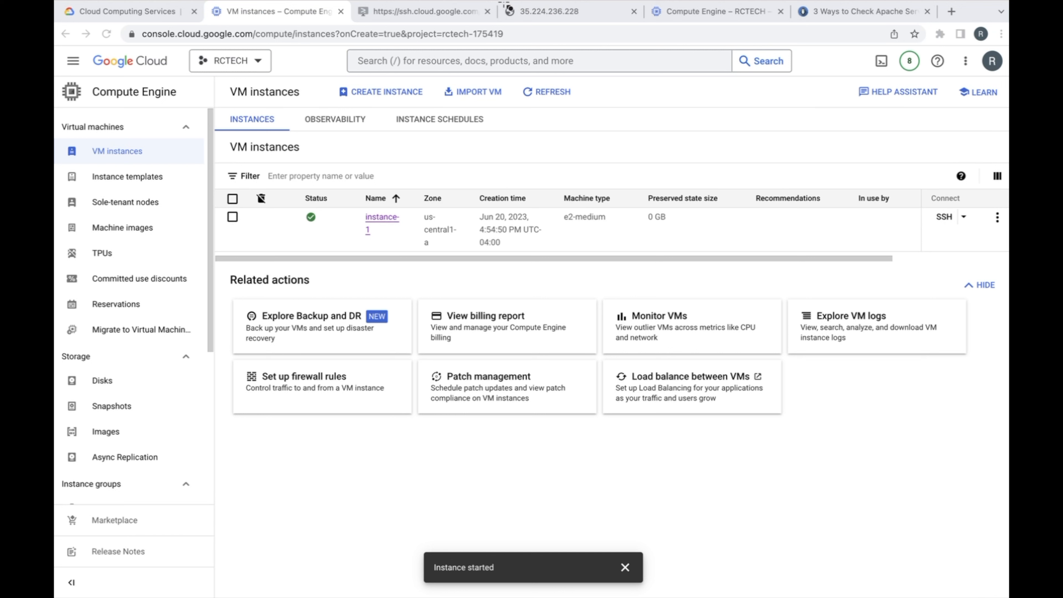
# Check instance-1's external IP after the restart, and reload the page at the old address 35.224.236.228
pyautogui.moveTo(505, 5); pyautogui.dragTo(605, 24)
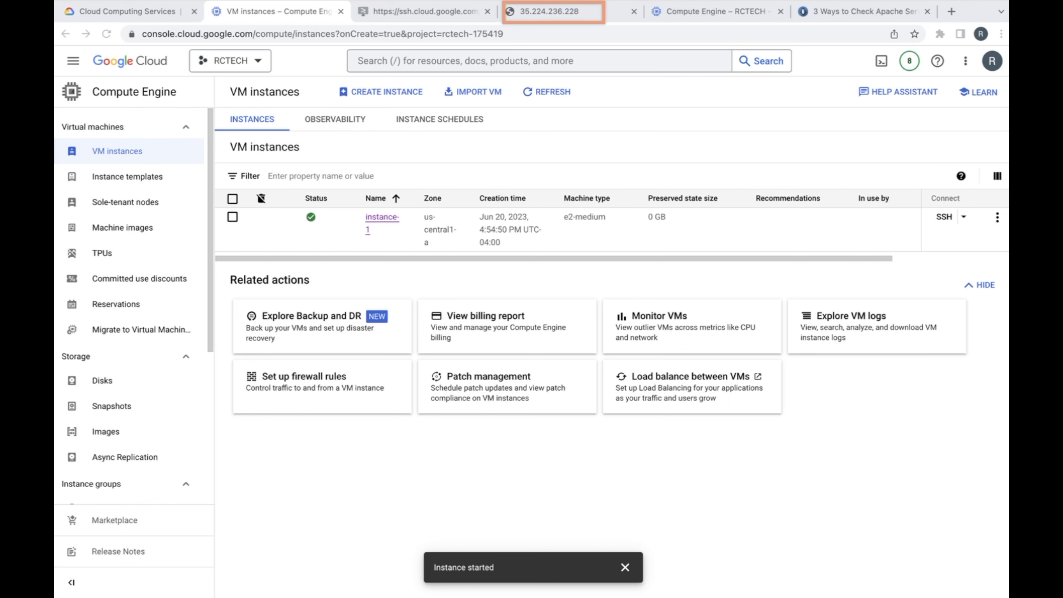
pyautogui.hscroll(5, 933, 260)
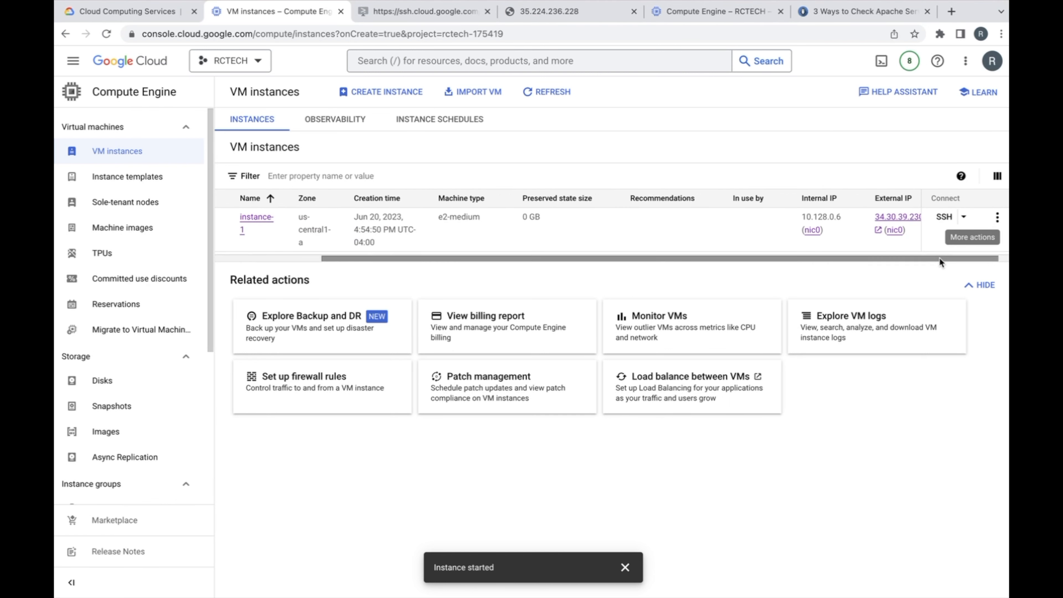
pyautogui.click(526, 11)
pyautogui.click(525, 36)
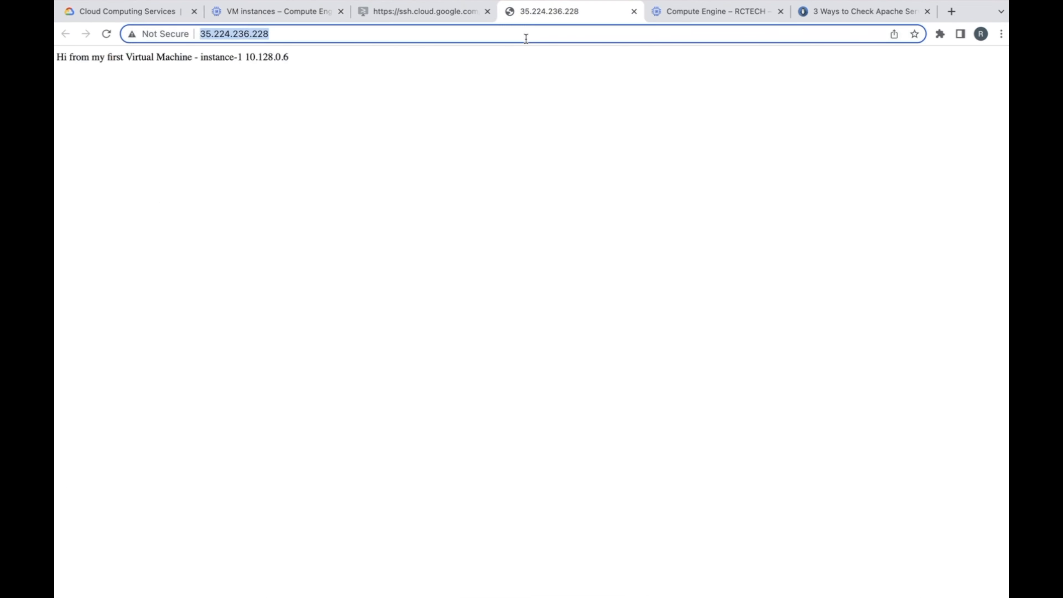
pyautogui.press('Return')
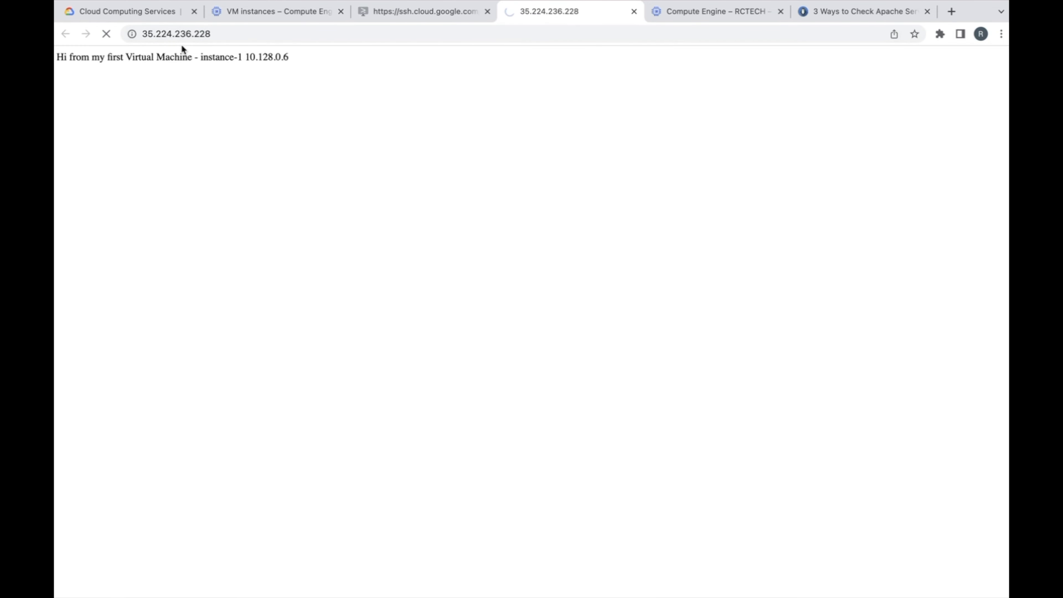
# Open instance-1's new external IP 34.30.39.230 from the VM instances list and select the page's text
pyautogui.click(304, 15)
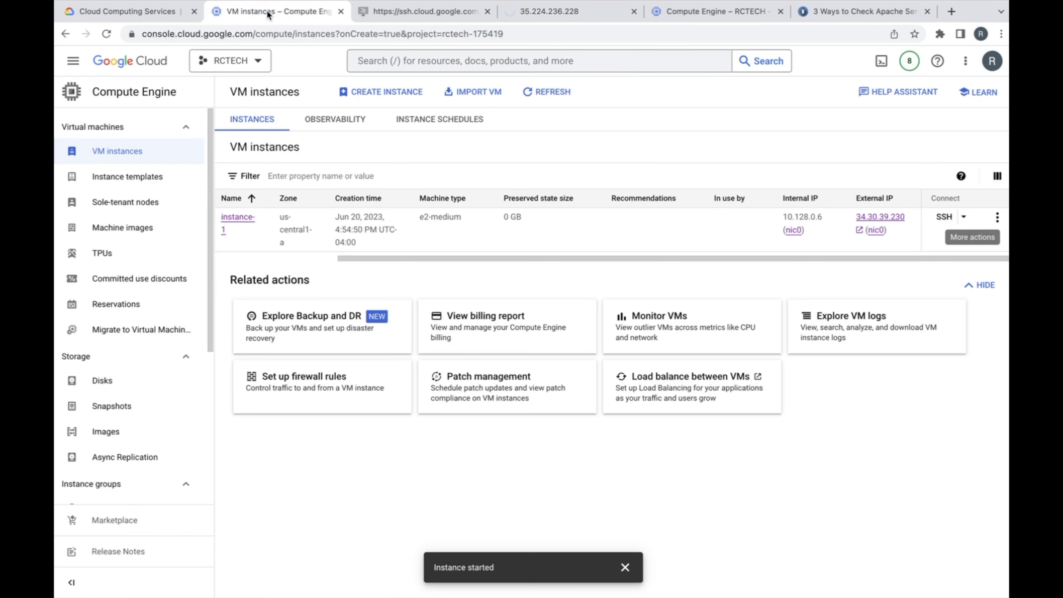
pyautogui.click(857, 231)
pyautogui.moveTo(319, 65); pyautogui.dragTo(50, 59)
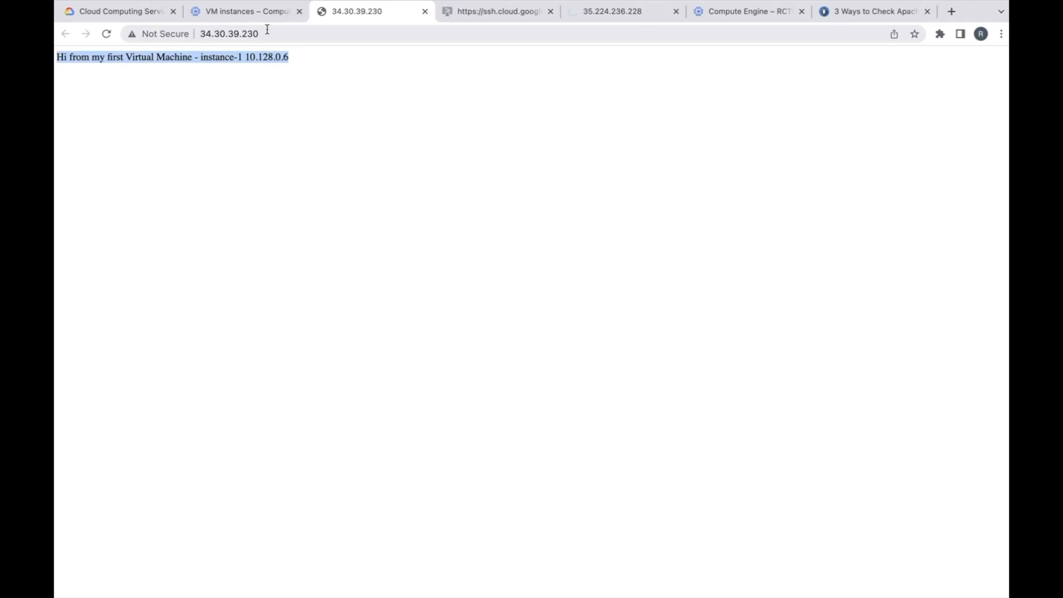
# Search the Google Cloud console for ip, open the VPC network IP addresses page and examine the address types
pyautogui.click(256, 13)
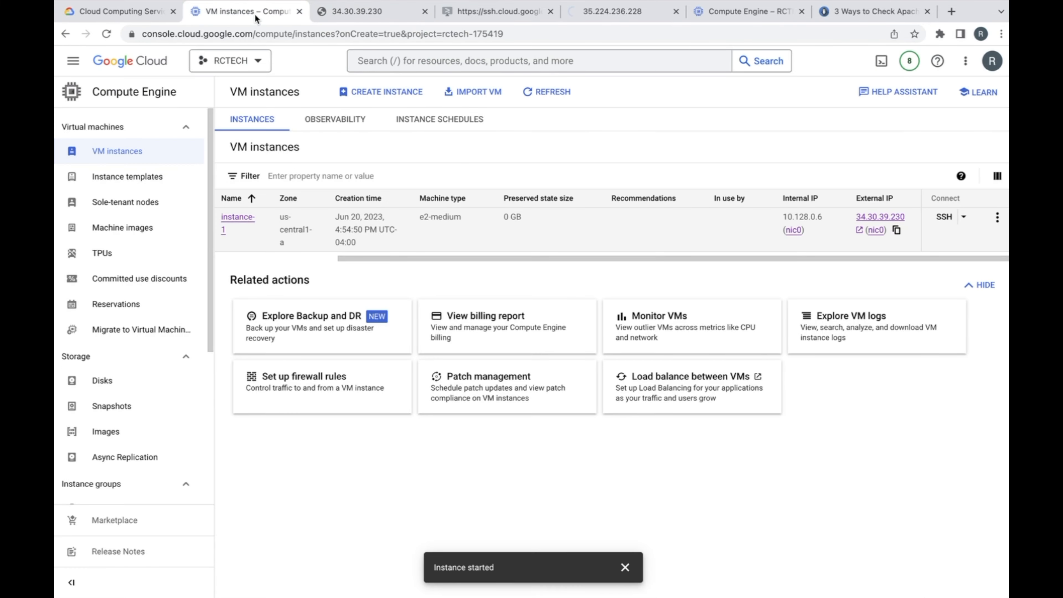
pyautogui.click(395, 62)
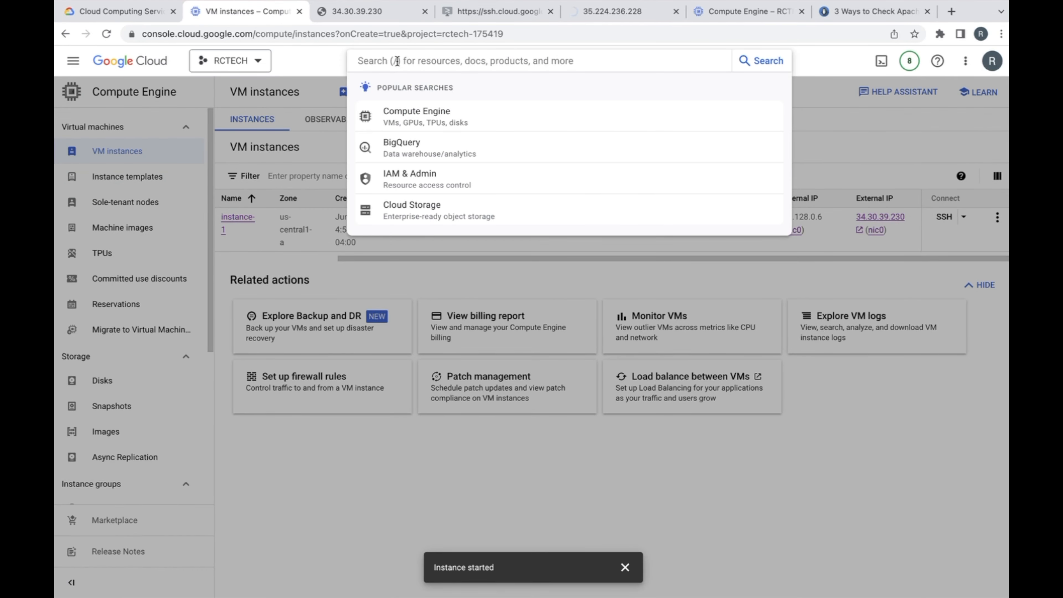
pyautogui.write('ip')
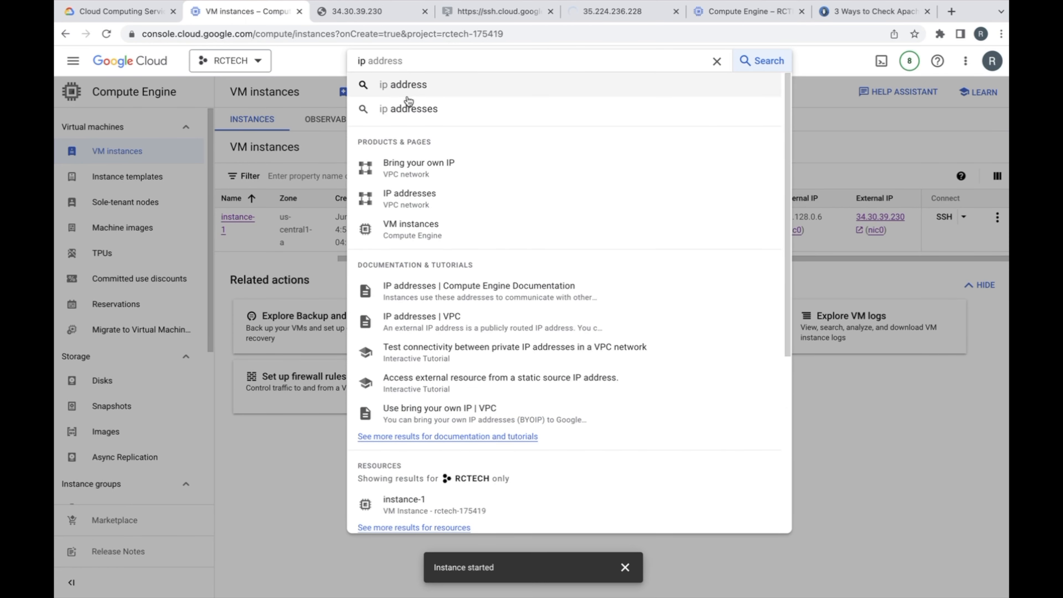
pyautogui.click(398, 201)
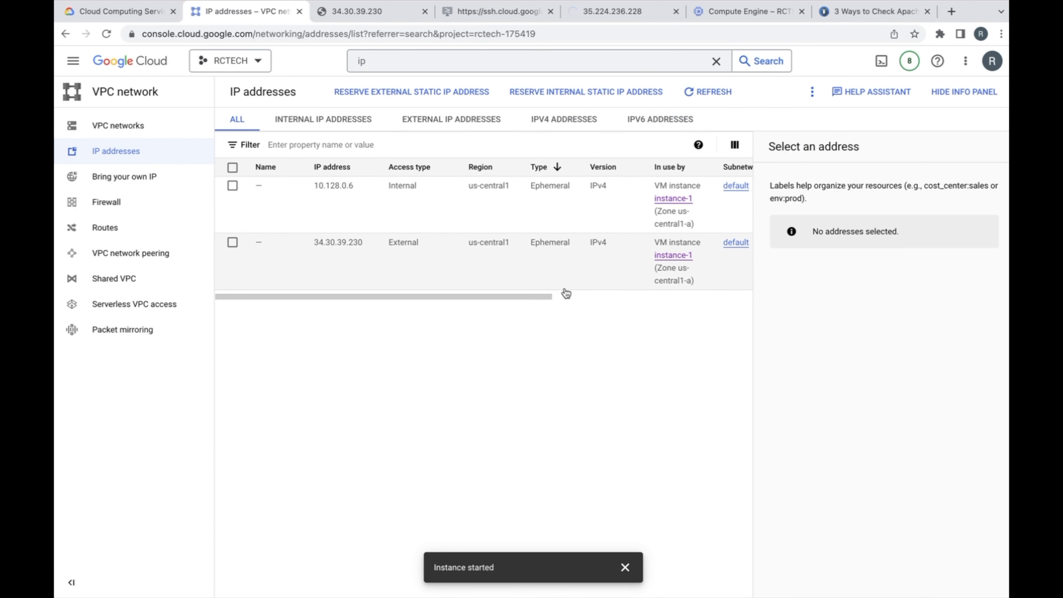
pyautogui.moveTo(545, 296); pyautogui.dragTo(507, 296)
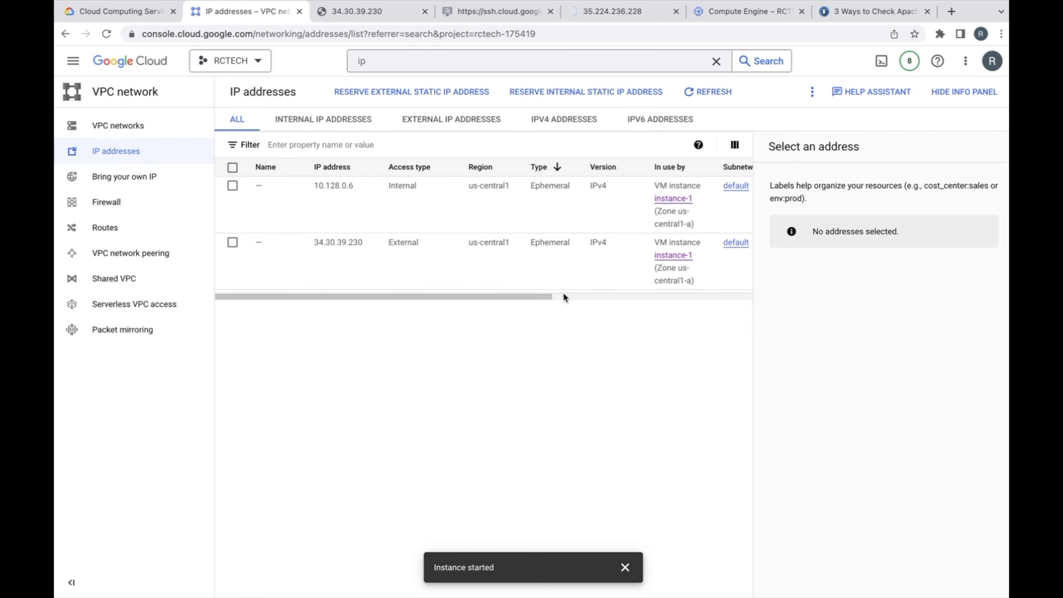
pyautogui.moveTo(536, 297); pyautogui.dragTo(353, 297)
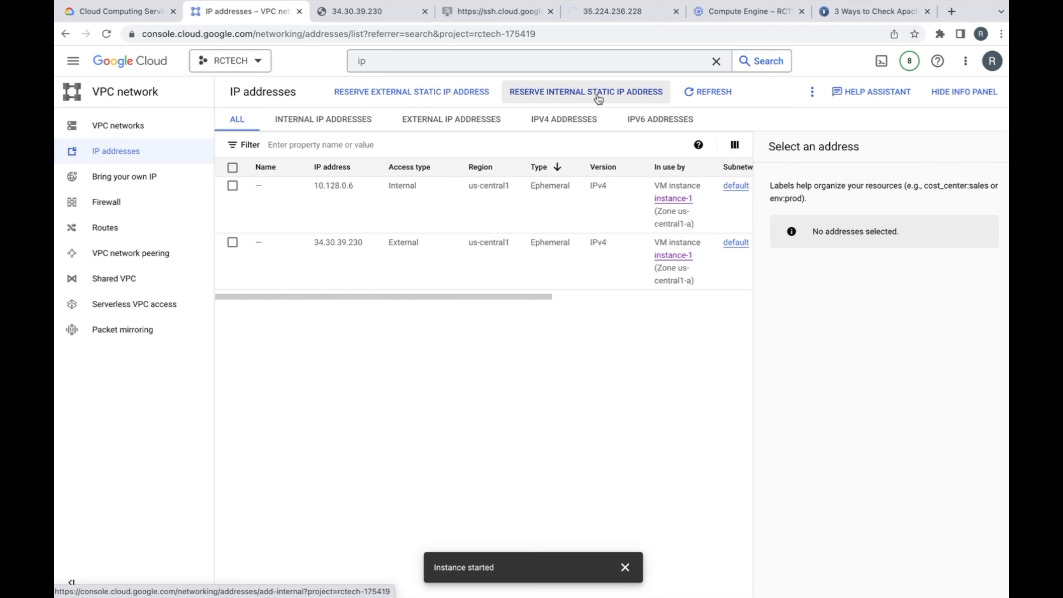
# Reserve an external static IP address named my-first-static-ip-address and attach it to instance-1
pyautogui.click(421, 92)
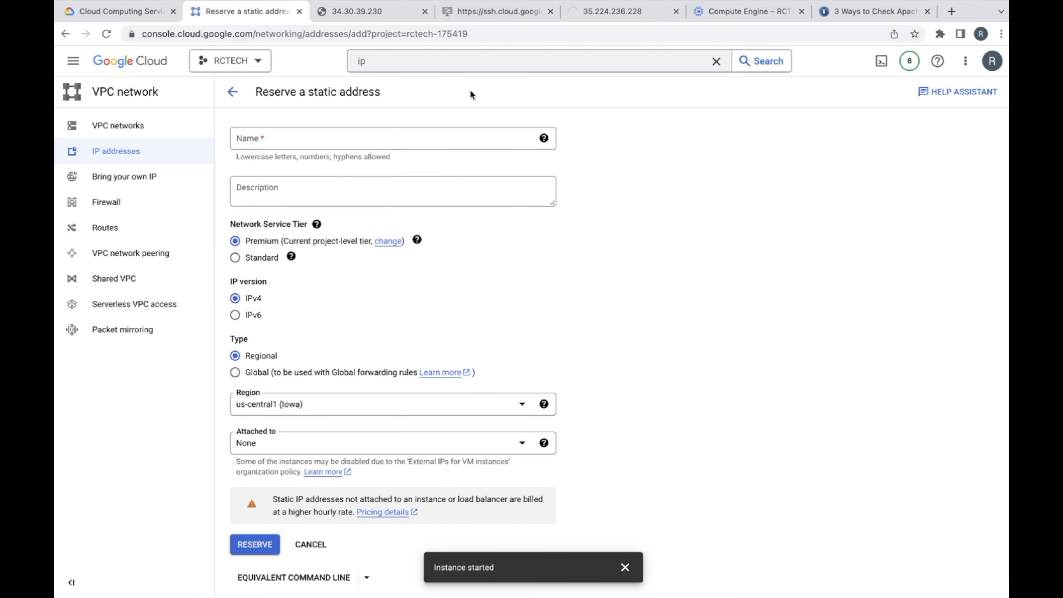
pyautogui.click(417, 142)
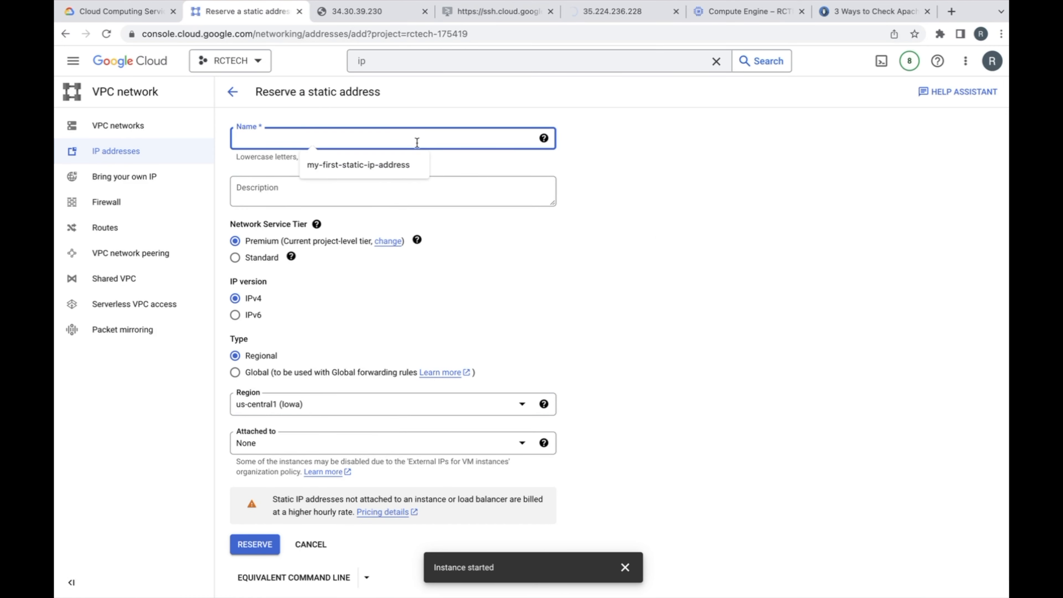
pyautogui.click(379, 162)
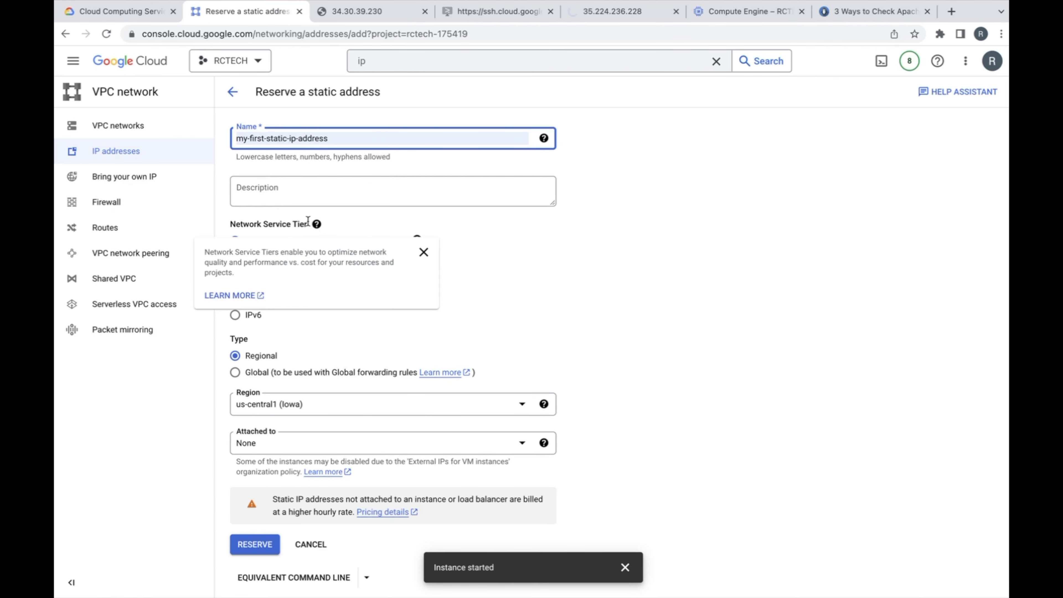
pyautogui.scroll(-1, 810, 237)
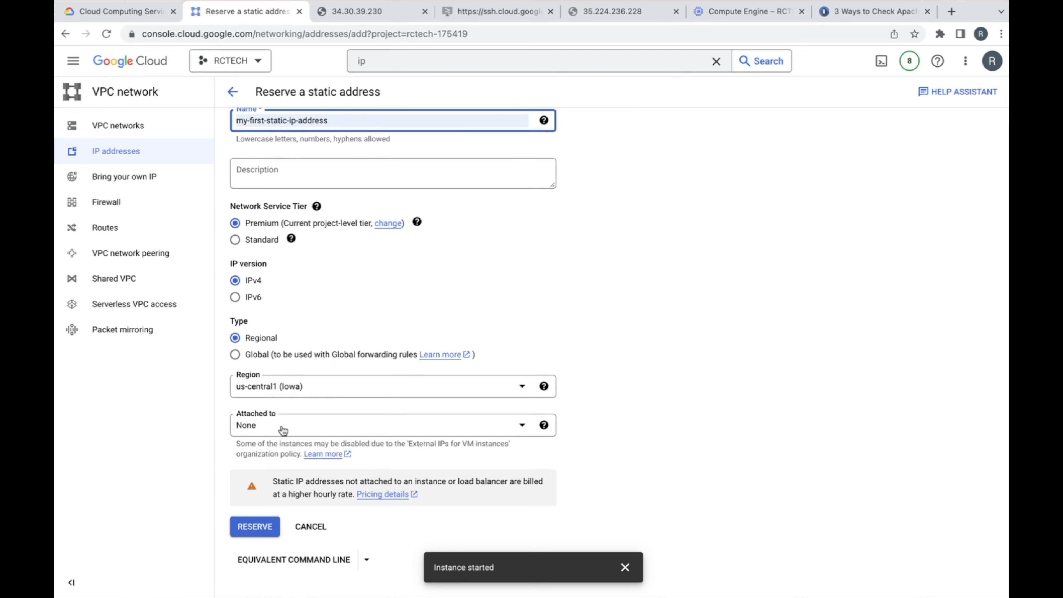
pyautogui.click(522, 426)
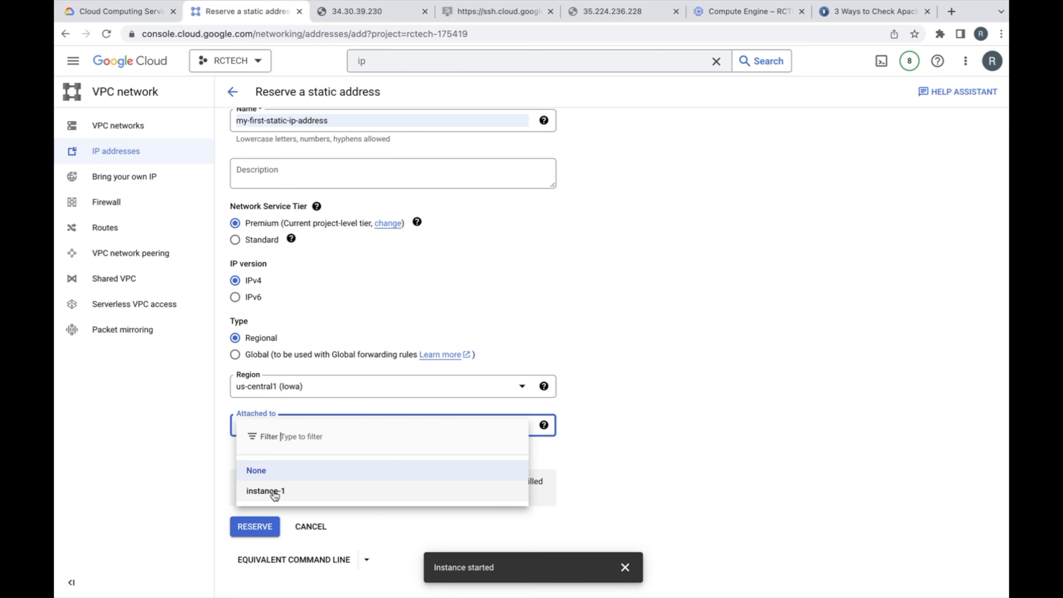
pyautogui.click(275, 492)
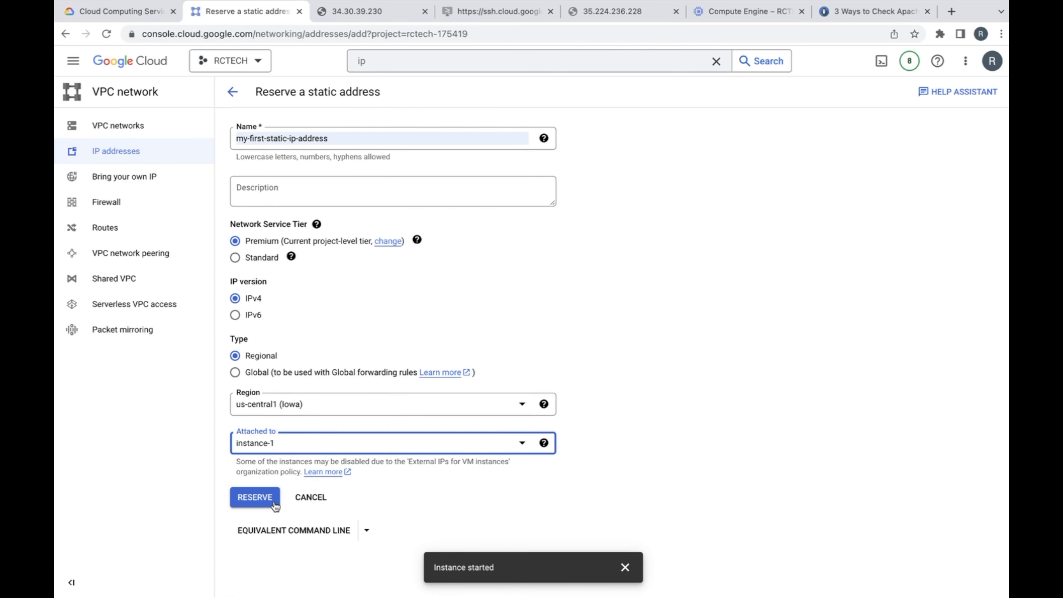
pyautogui.click(260, 500)
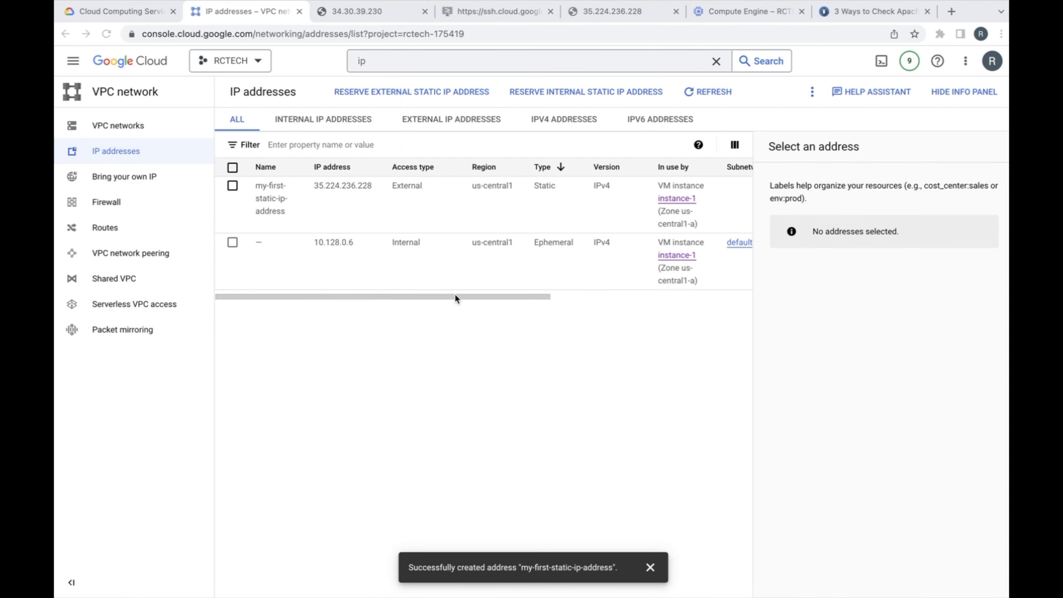
# Examine the reserved static address in the IP addresses list and reload the page at 35.224.236.228
pyautogui.moveTo(514, 297); pyautogui.dragTo(491, 298)
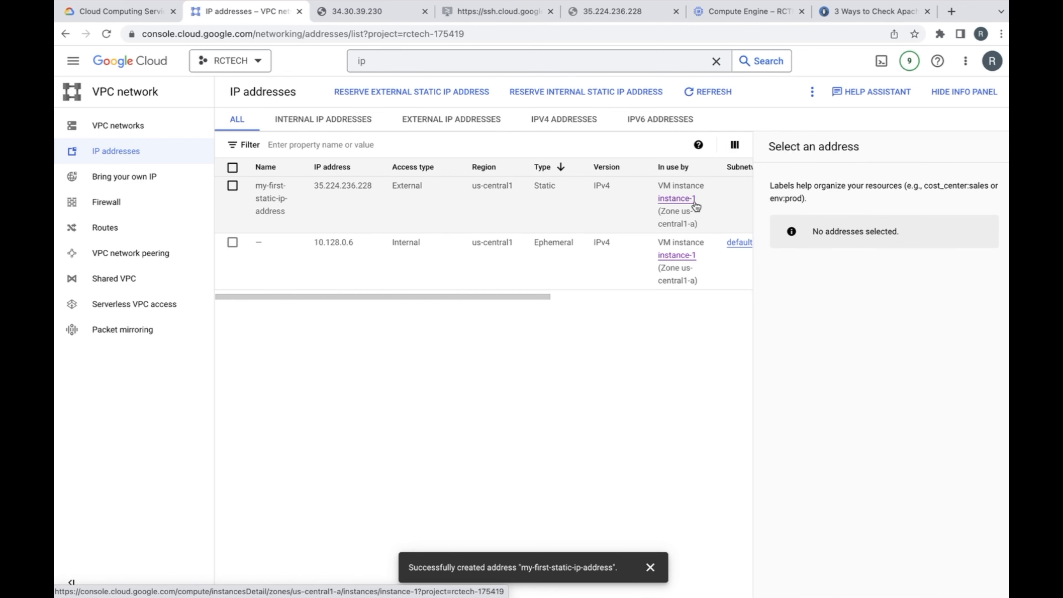
pyautogui.click(621, 11)
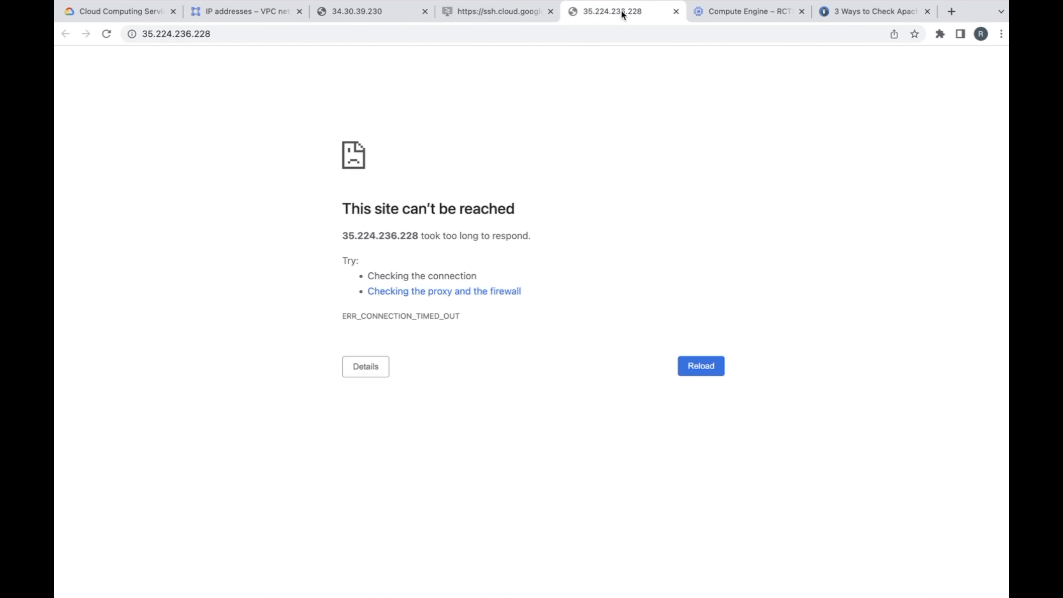
pyautogui.click(473, 37)
pyautogui.press('Return')
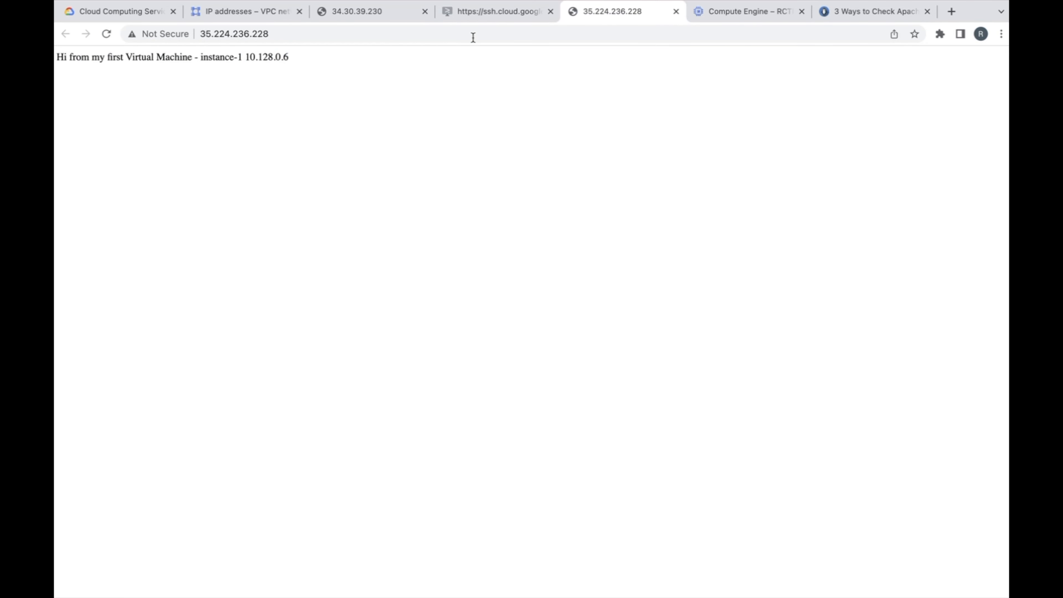
# Test the former address 34.30.39.230 and close its tab, checking the reserved static address against its web page
pyautogui.click(377, 12)
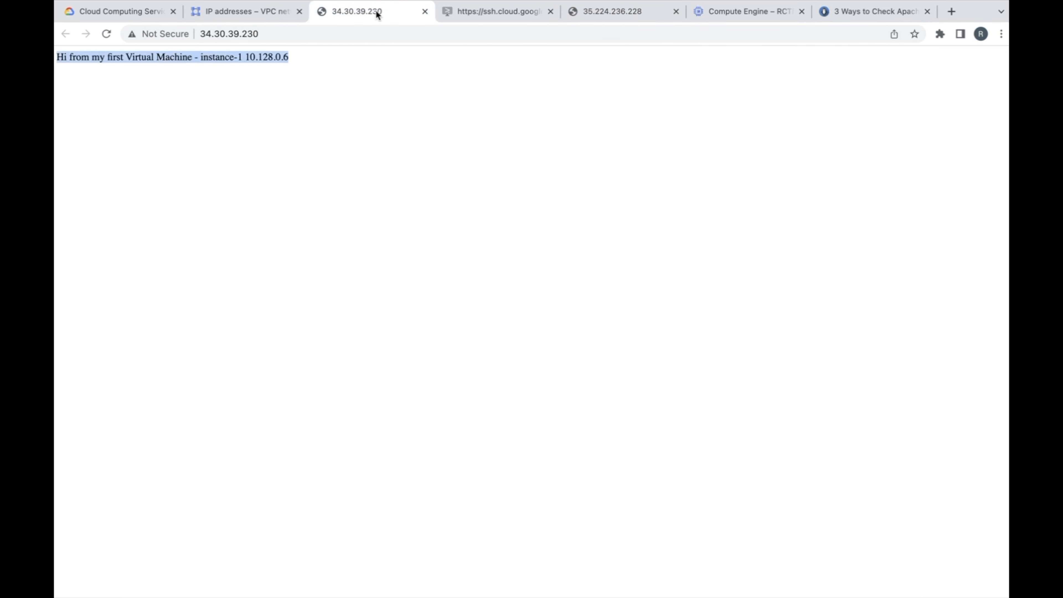
pyautogui.click(380, 31)
pyautogui.press('Return')
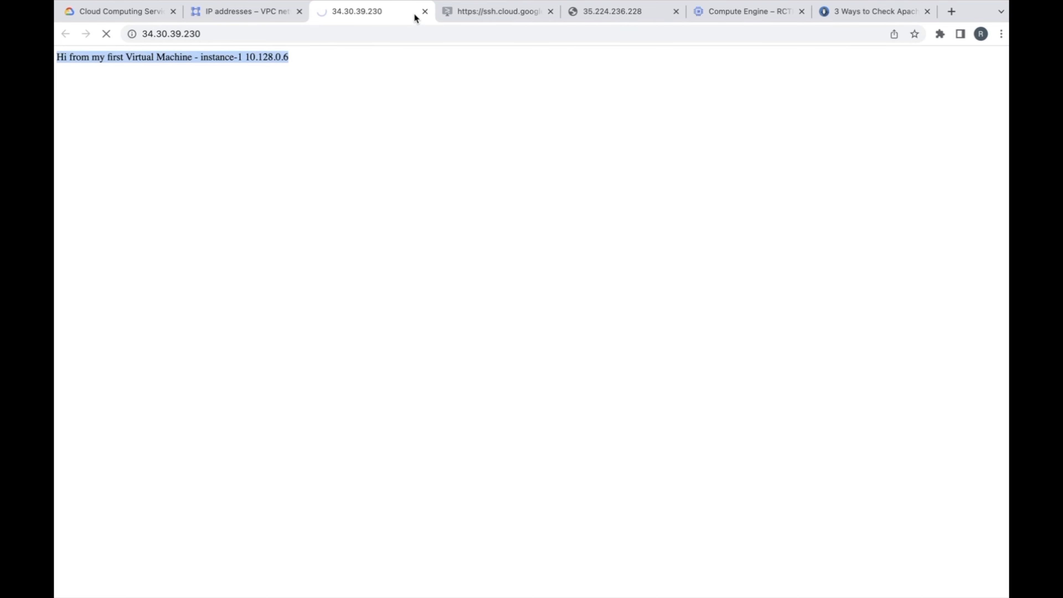
pyautogui.click(224, 20)
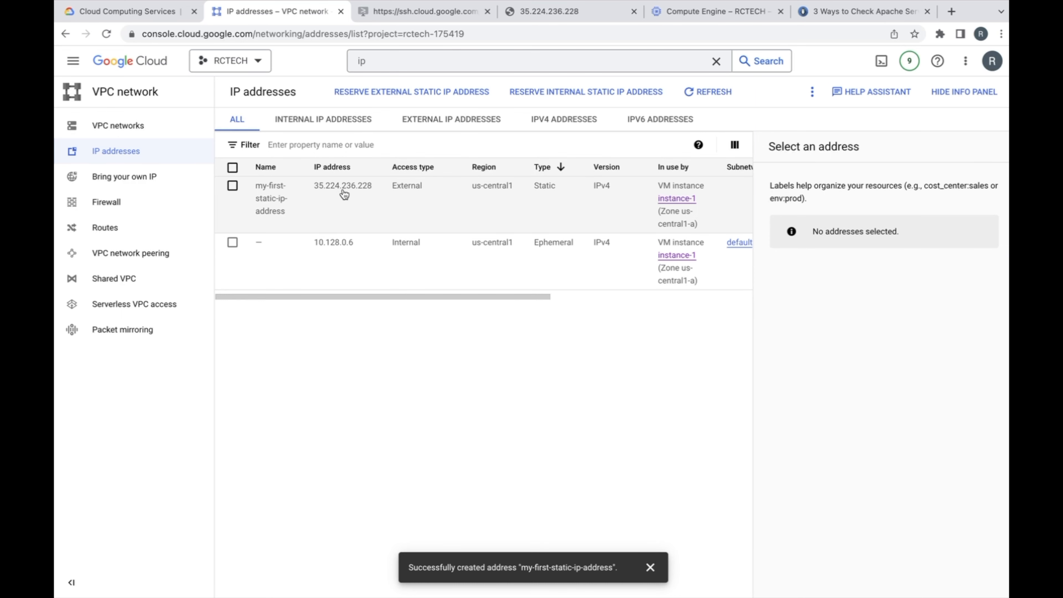
pyautogui.click(565, 13)
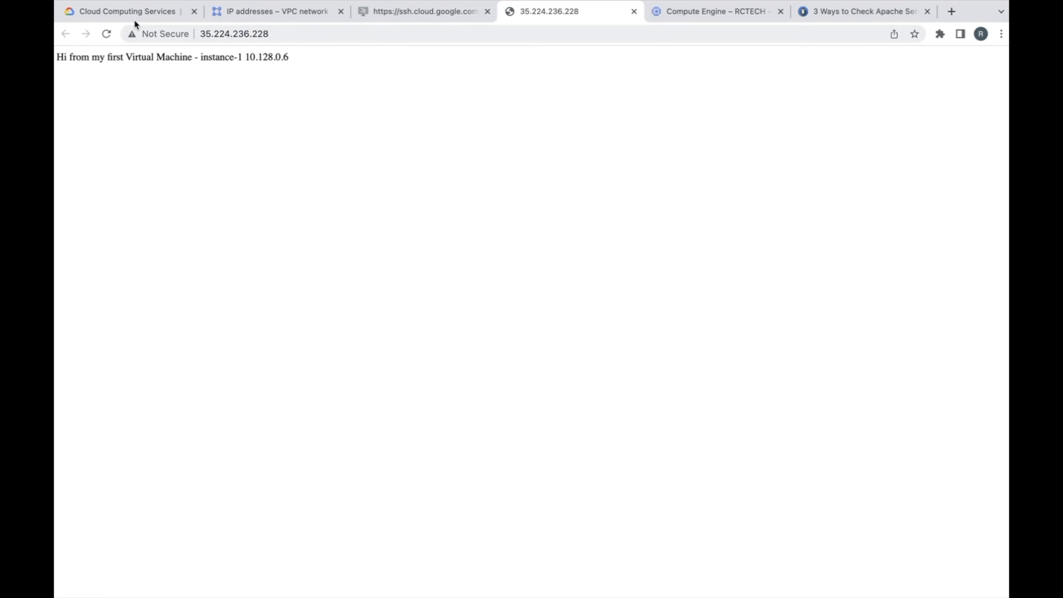
# Return to the Google Cloud console and open the Compute Engine VM instances list from the project dashboard
pyautogui.click(273, 11)
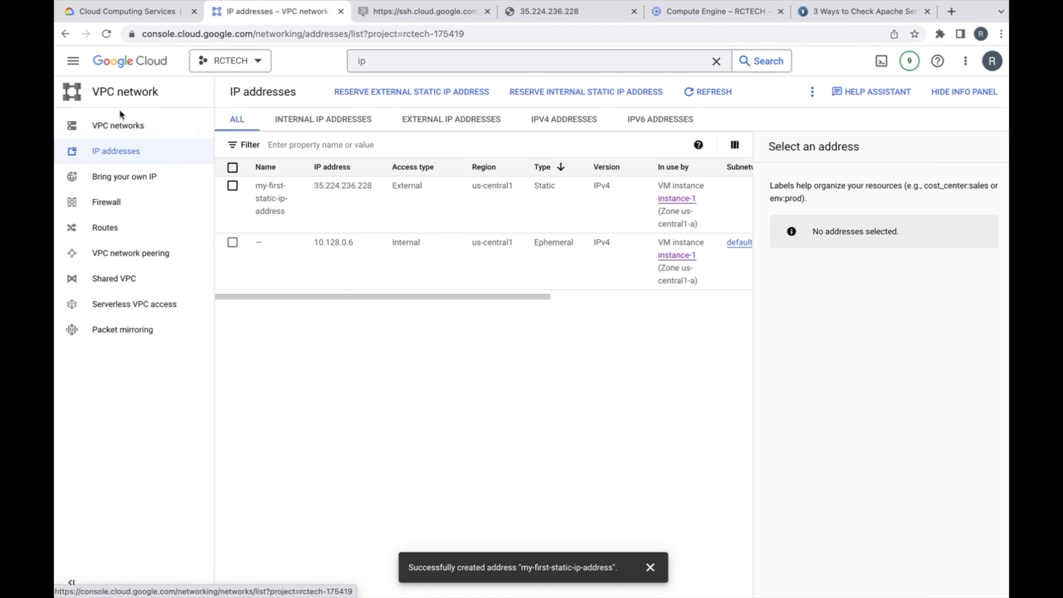
pyautogui.click(73, 64)
pyautogui.moveTo(104, 106)
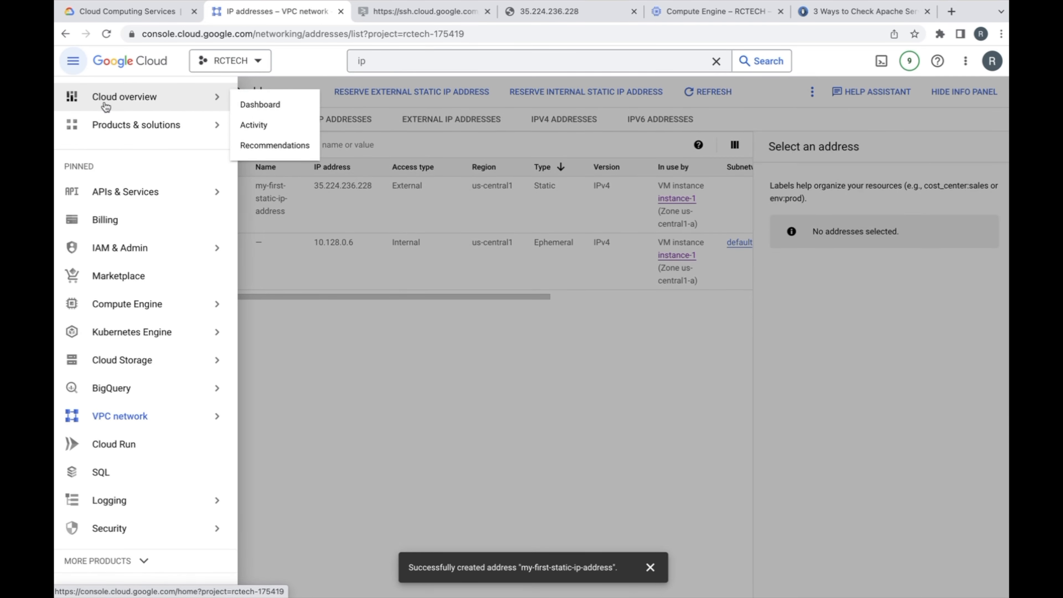
pyautogui.click(268, 104)
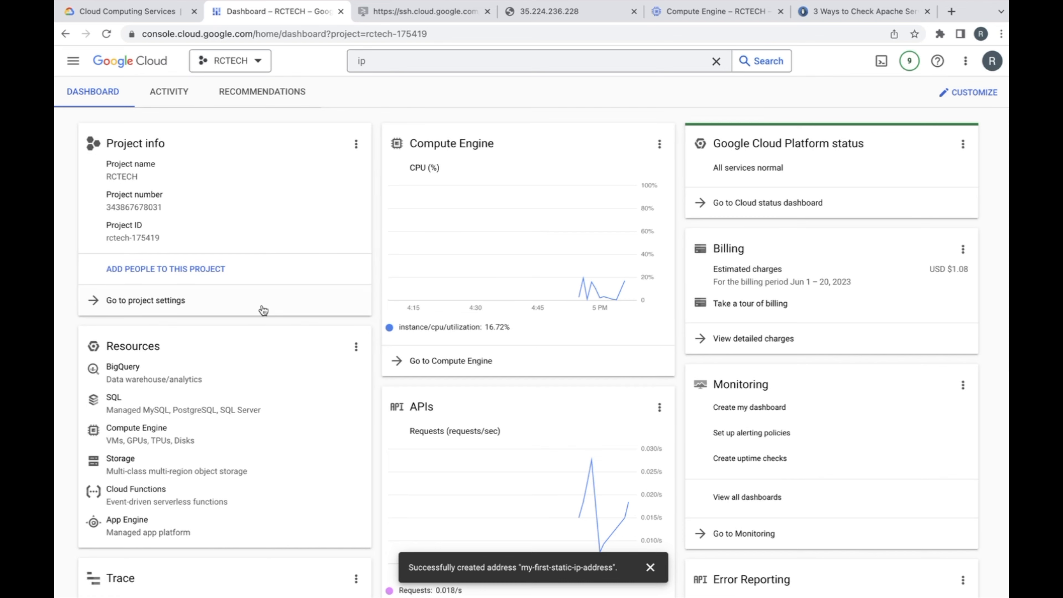
pyautogui.click(141, 441)
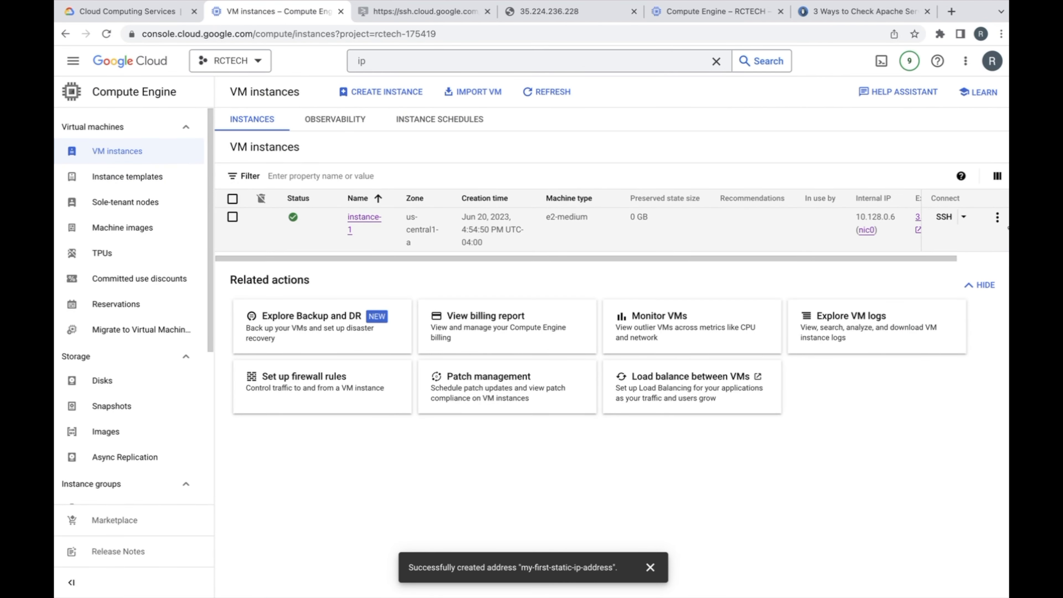
# Stop instance-1 and check its external IP address in the VM instances list
pyautogui.click(998, 217)
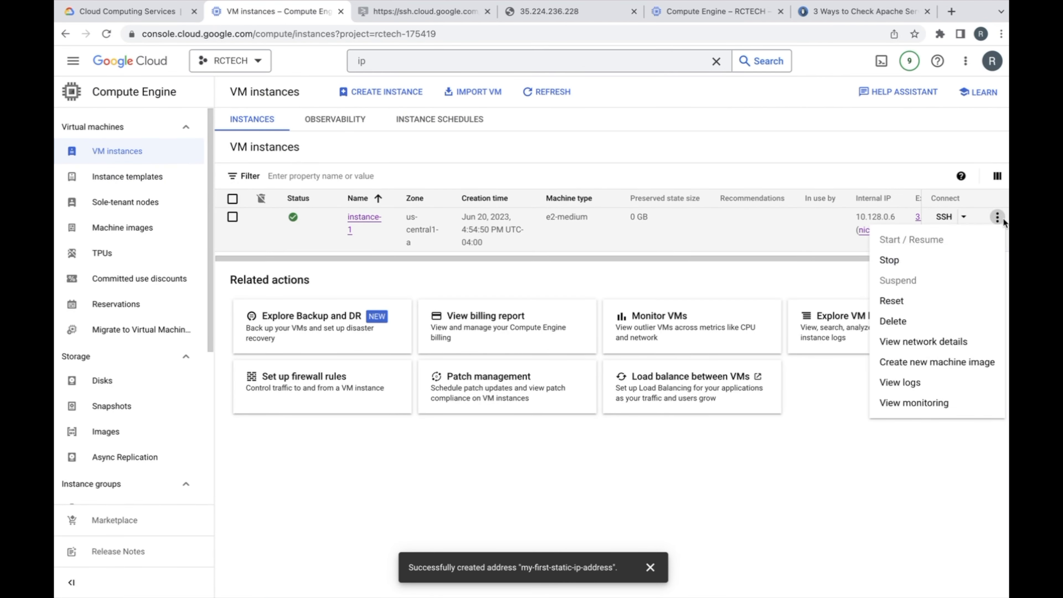
pyautogui.click(706, 261)
pyautogui.moveTo(713, 259); pyautogui.dragTo(795, 258)
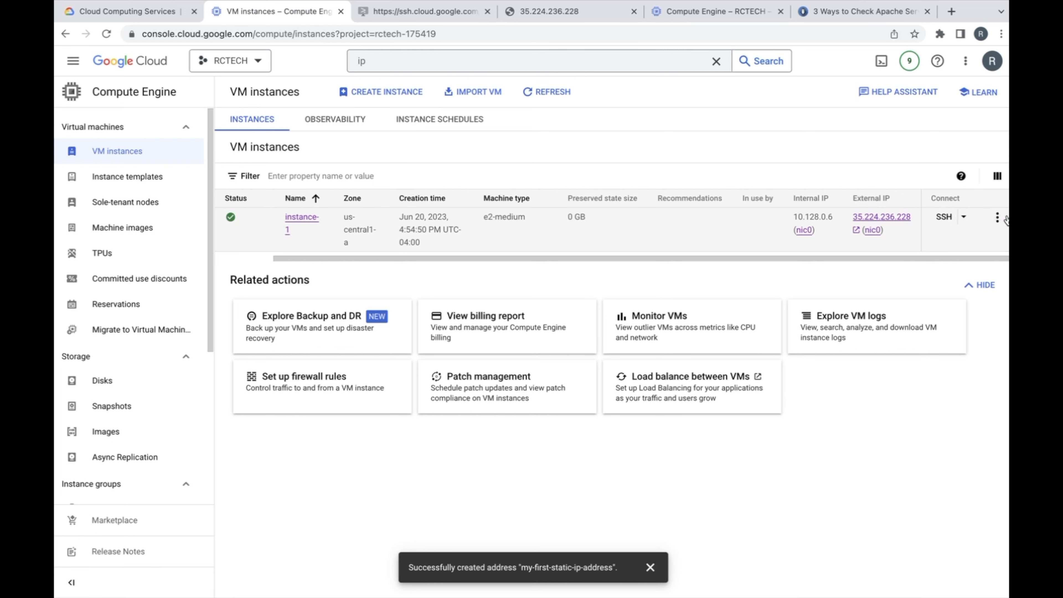
pyautogui.click(997, 217)
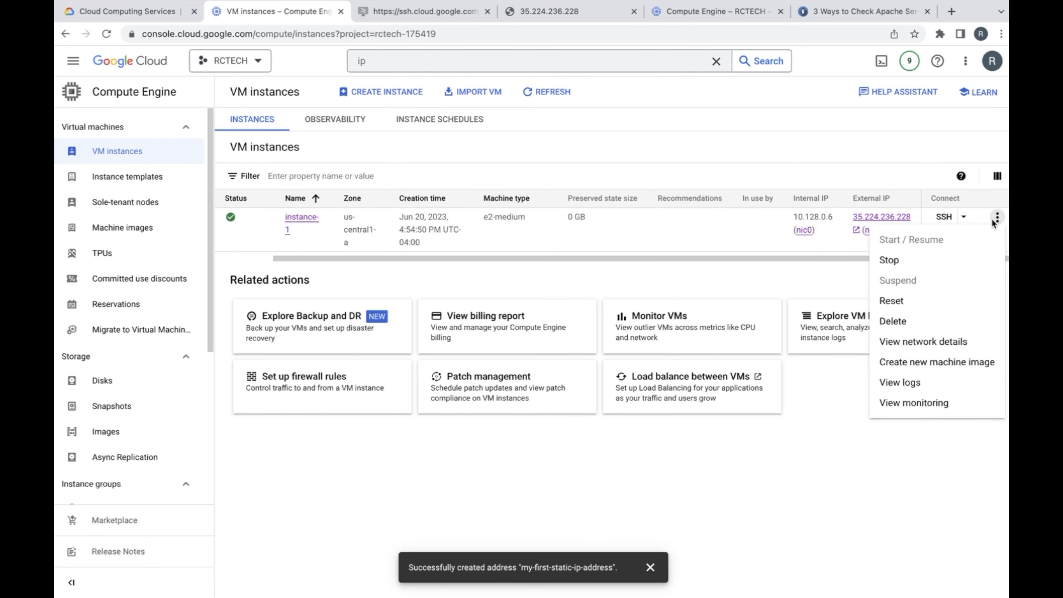
pyautogui.click(914, 262)
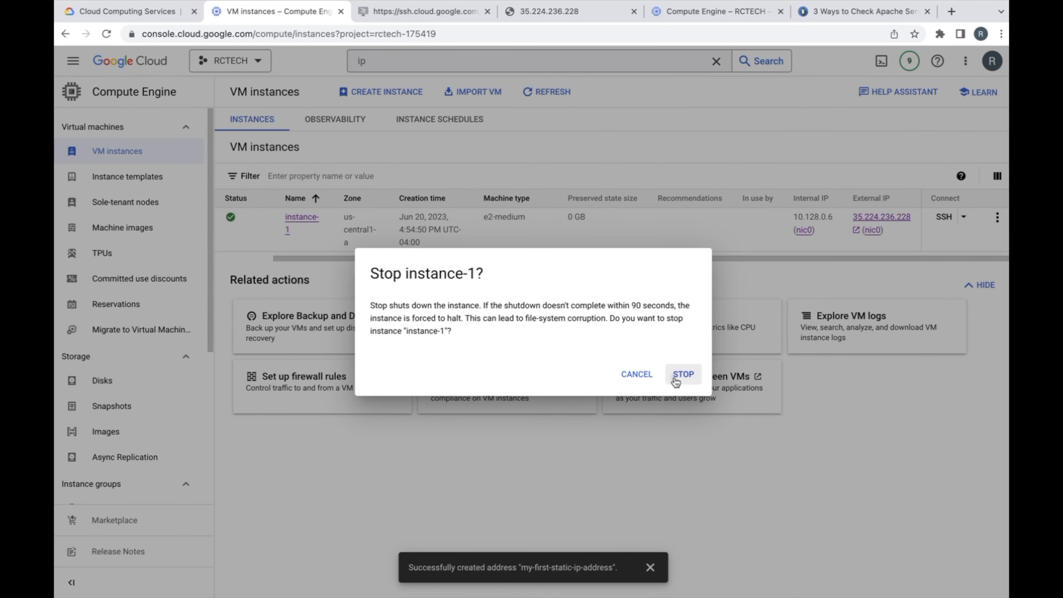
pyautogui.click(685, 375)
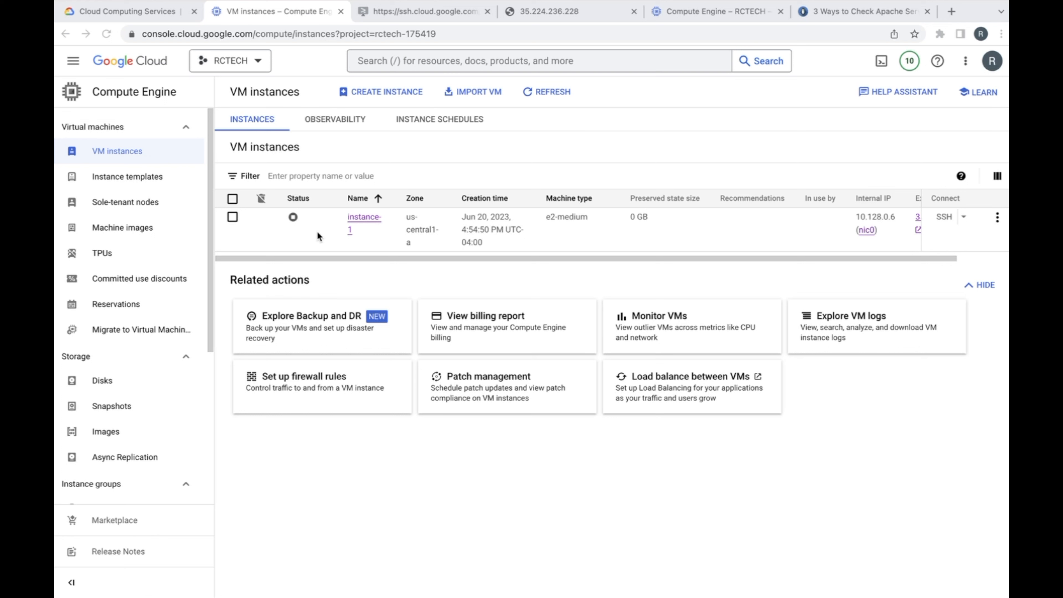
pyautogui.moveTo(447, 261); pyautogui.dragTo(592, 265)
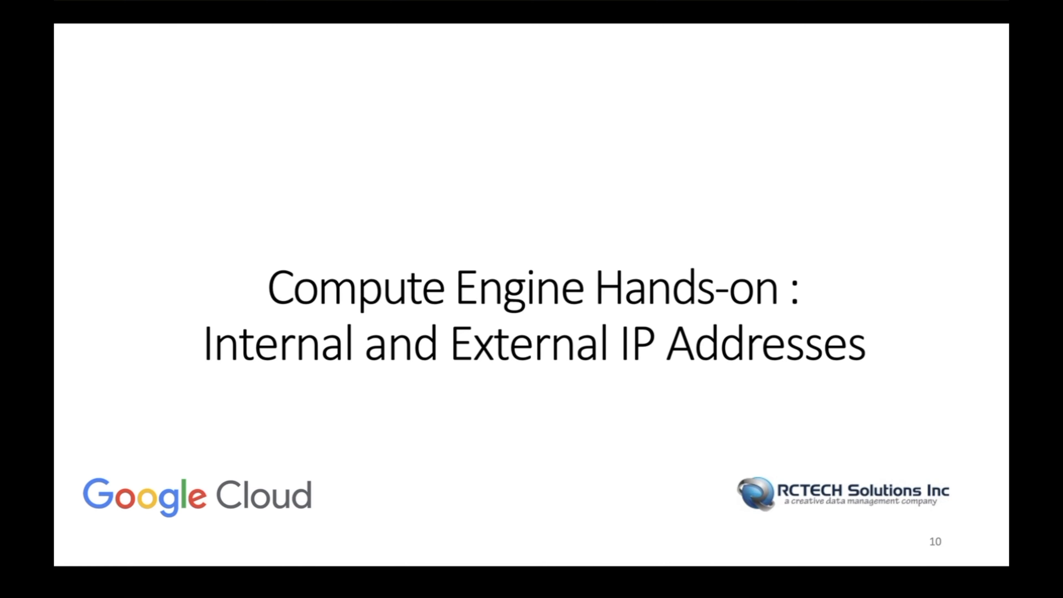
pyautogui.press('Right')
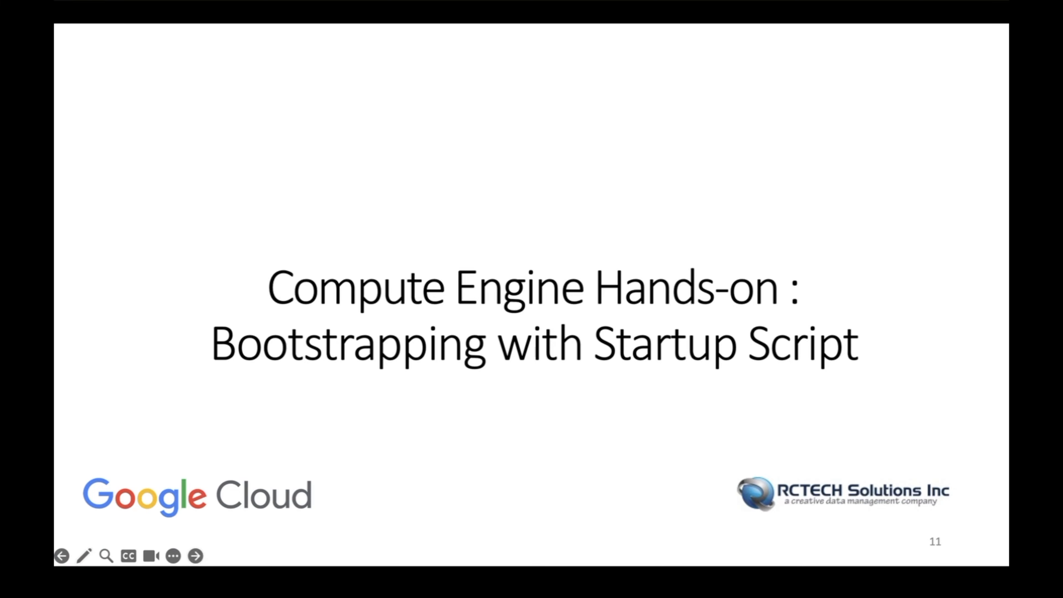
pyautogui.click(483, 391)
pyautogui.hotkey('ctrl', 'Right')
pyautogui.hotkey('ctrl', 'Left')
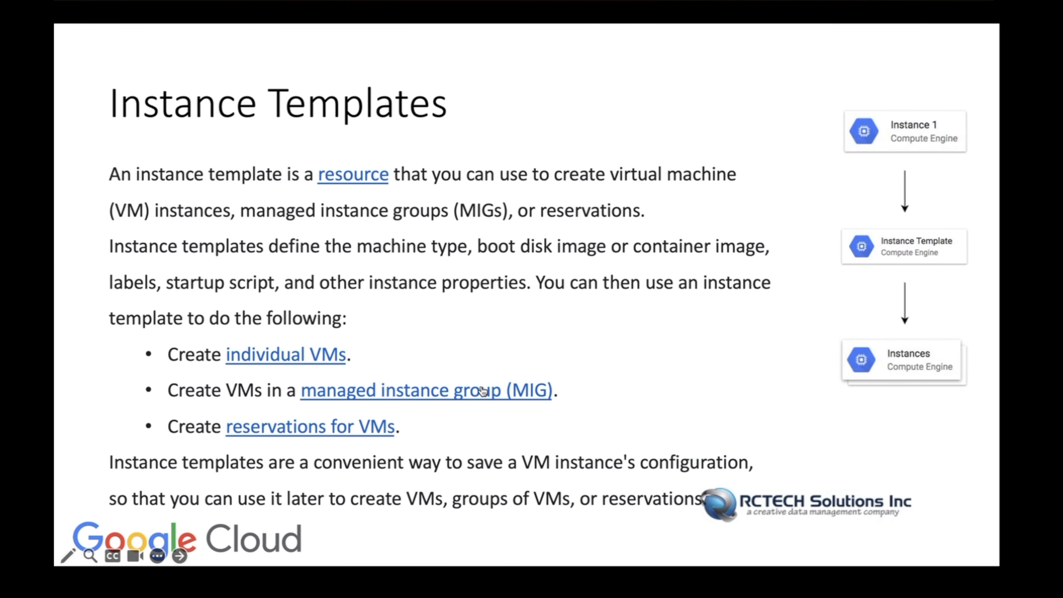
pyautogui.hotkey('ctrl', 'Right')
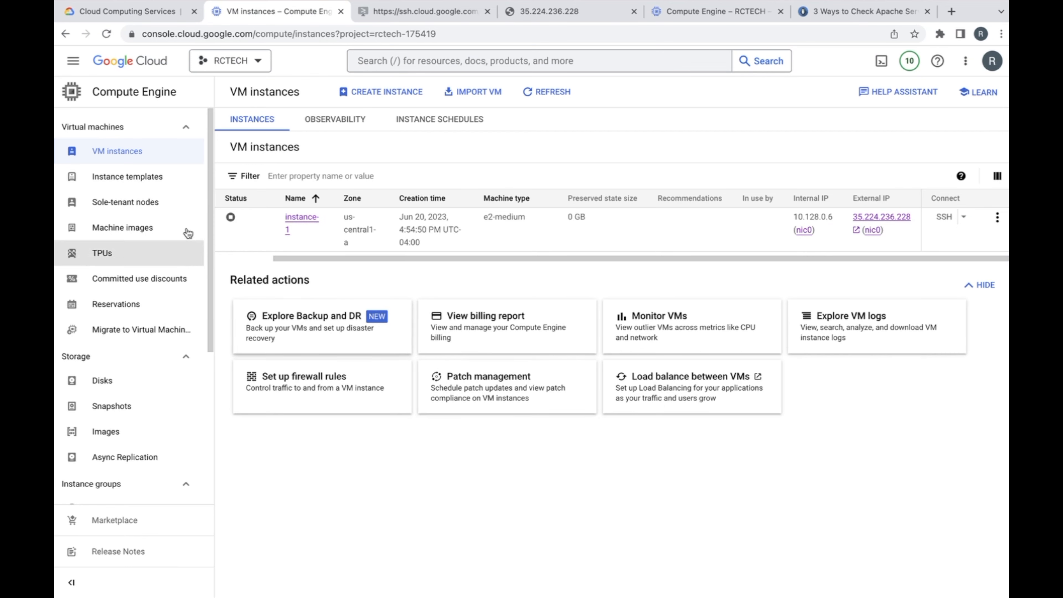
# Delete the stopped VM instance-1 from the VM instances list
pyautogui.click(136, 150)
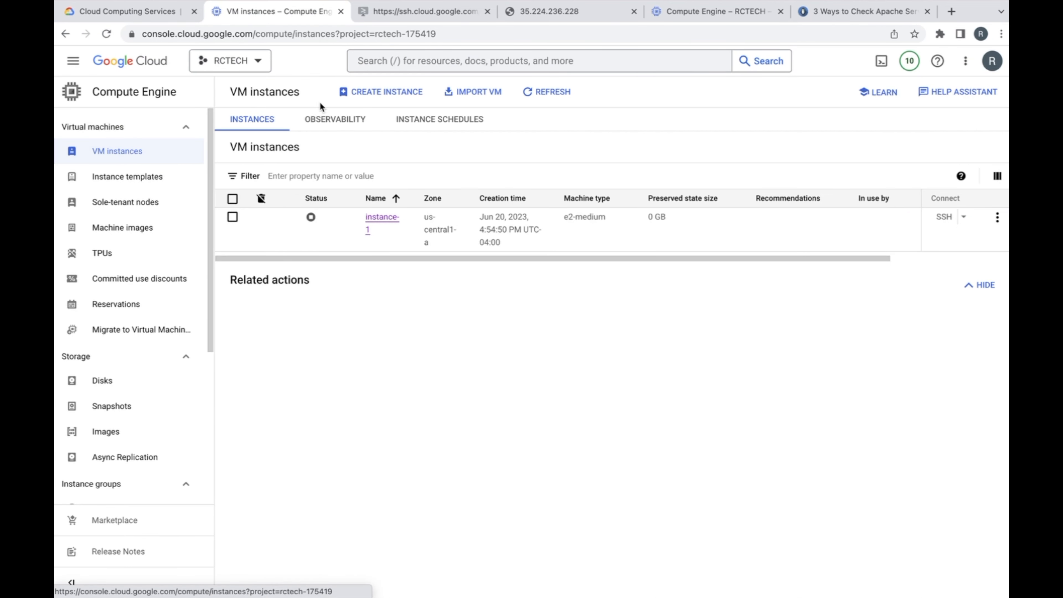
pyautogui.click(997, 217)
pyautogui.click(905, 324)
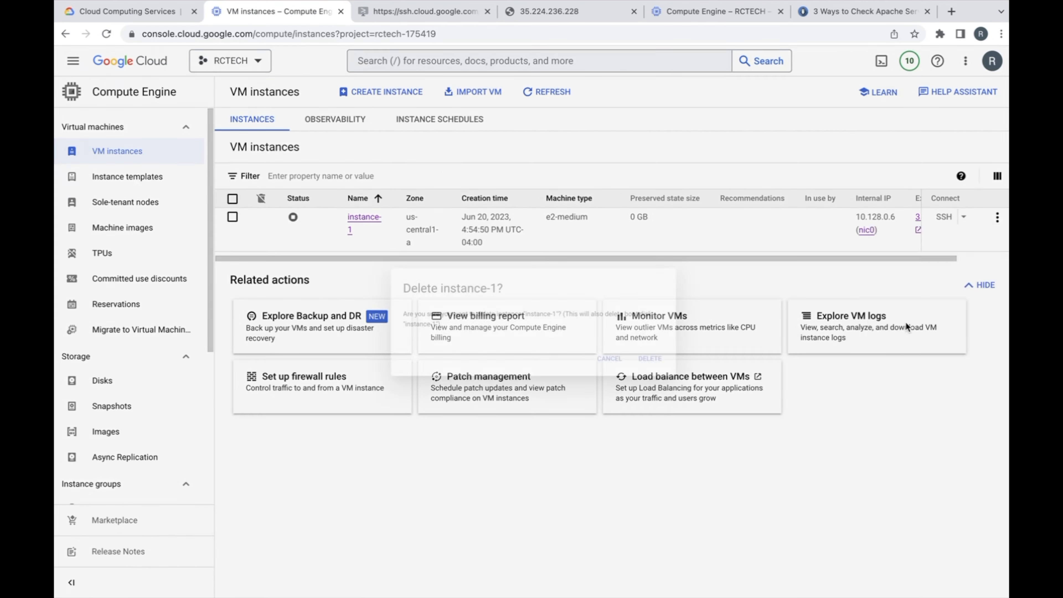
pyautogui.click(678, 367)
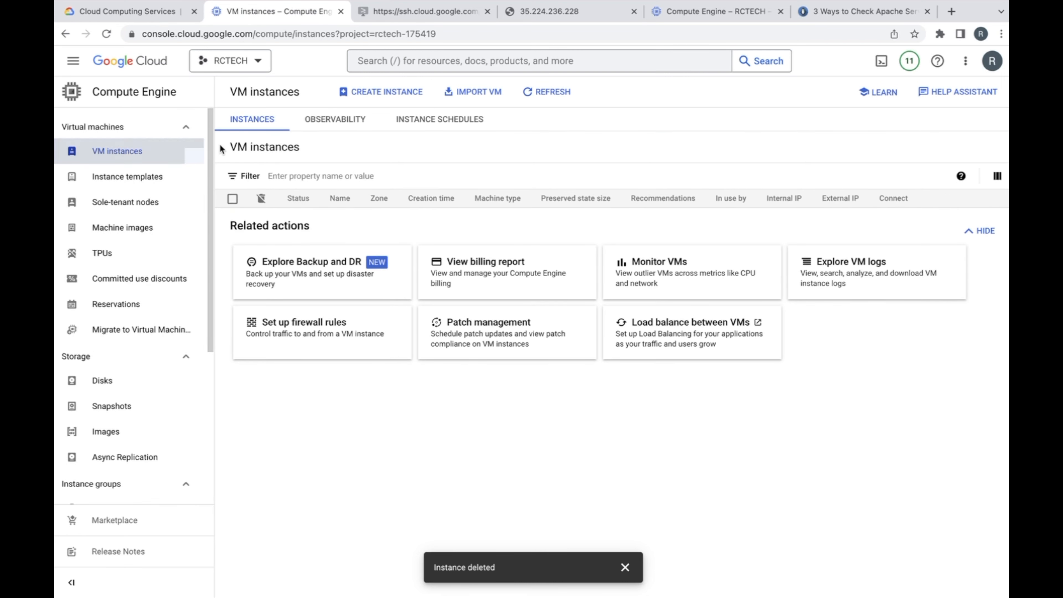
# Search the console for ip, open the VPC network IP addresses page and release my-first-static-ip-address
pyautogui.click(536, 59)
pyautogui.write('ip')
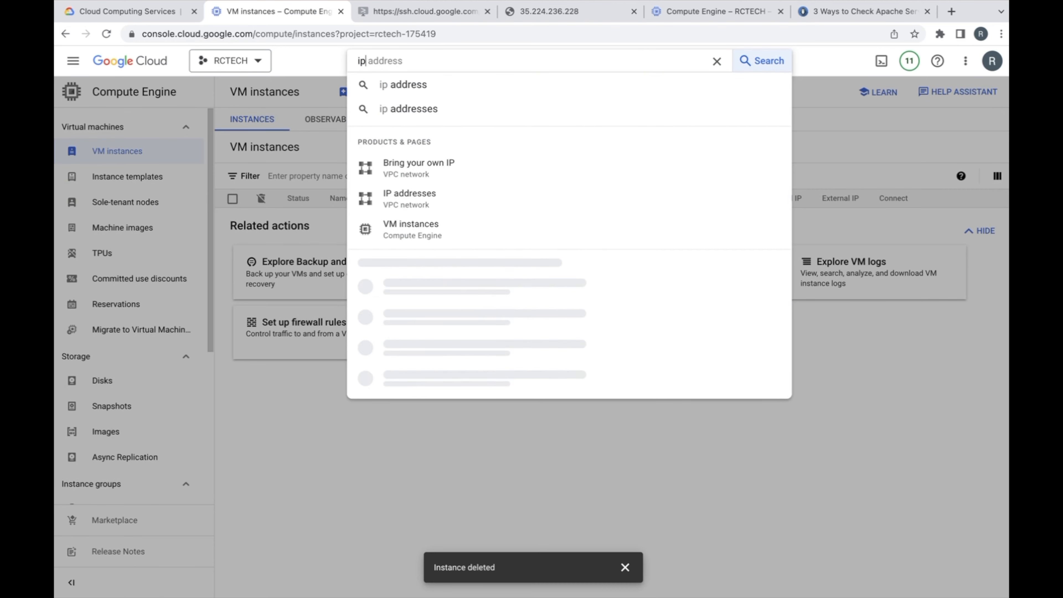
pyautogui.click(443, 197)
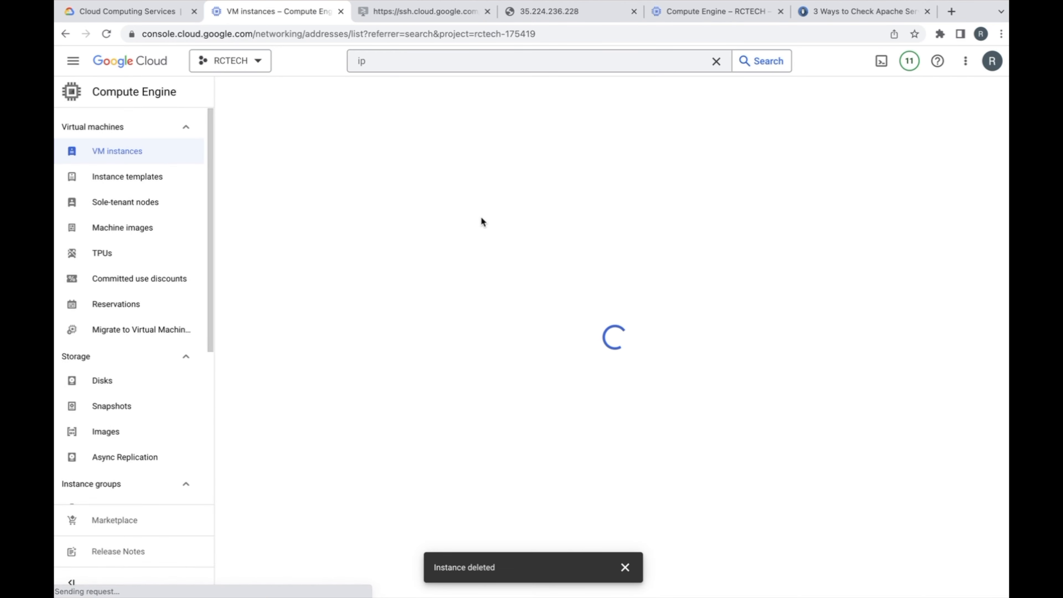
pyautogui.click(233, 186)
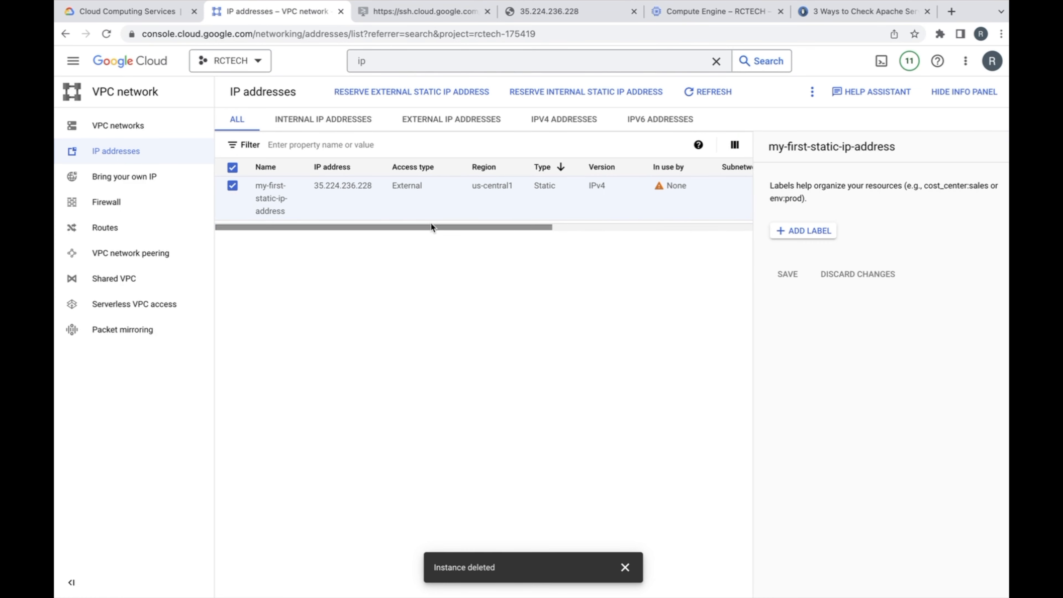
pyautogui.moveTo(431, 224); pyautogui.dragTo(667, 230)
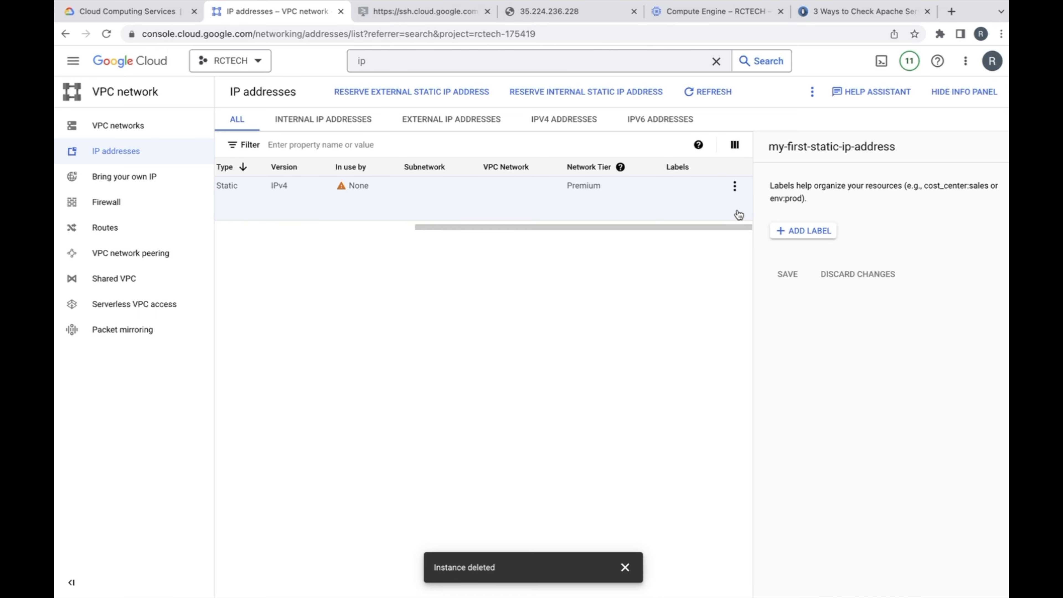
pyautogui.click(734, 186)
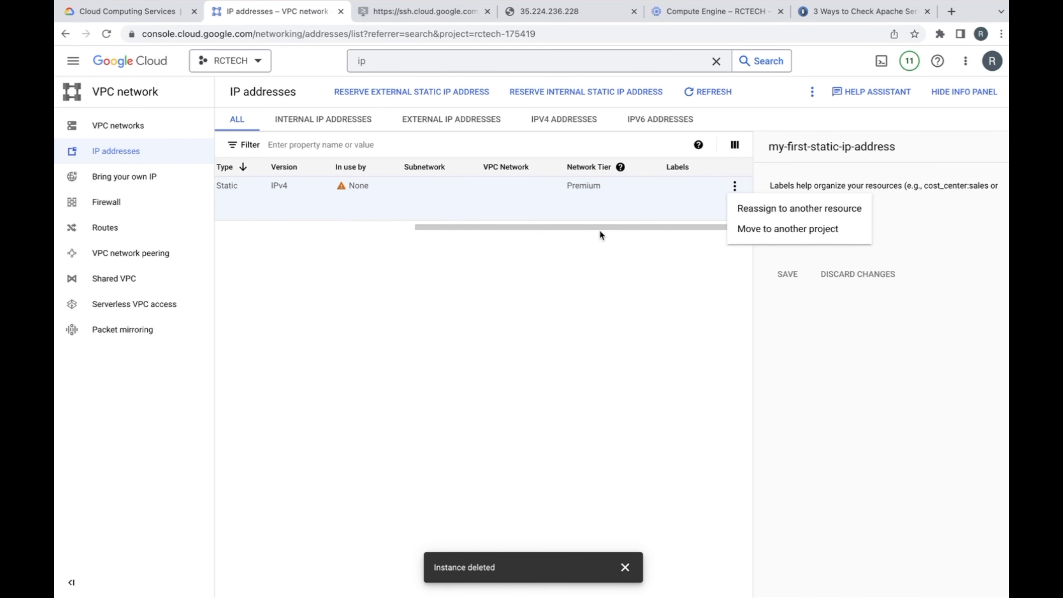
pyautogui.click(812, 92)
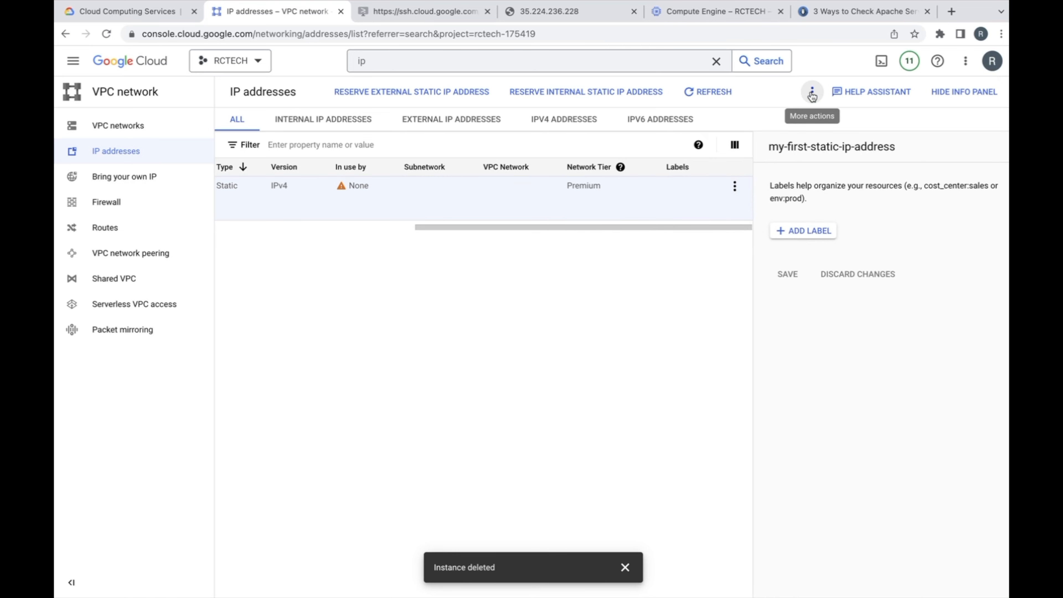
pyautogui.click(812, 93)
pyautogui.click(822, 122)
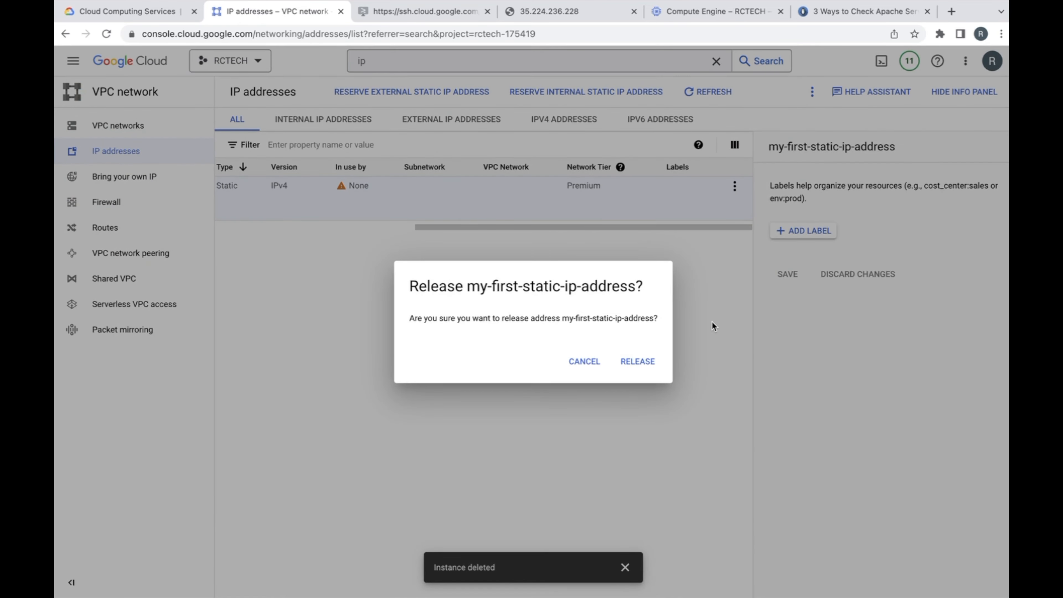
pyautogui.click(632, 362)
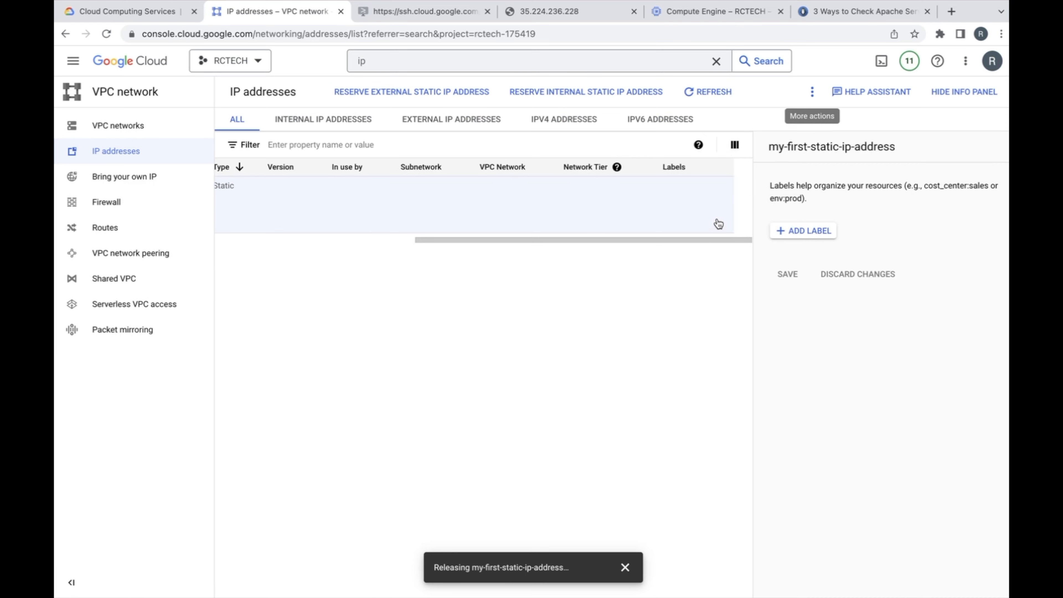
pyautogui.moveTo(709, 241); pyautogui.dragTo(218, 261)
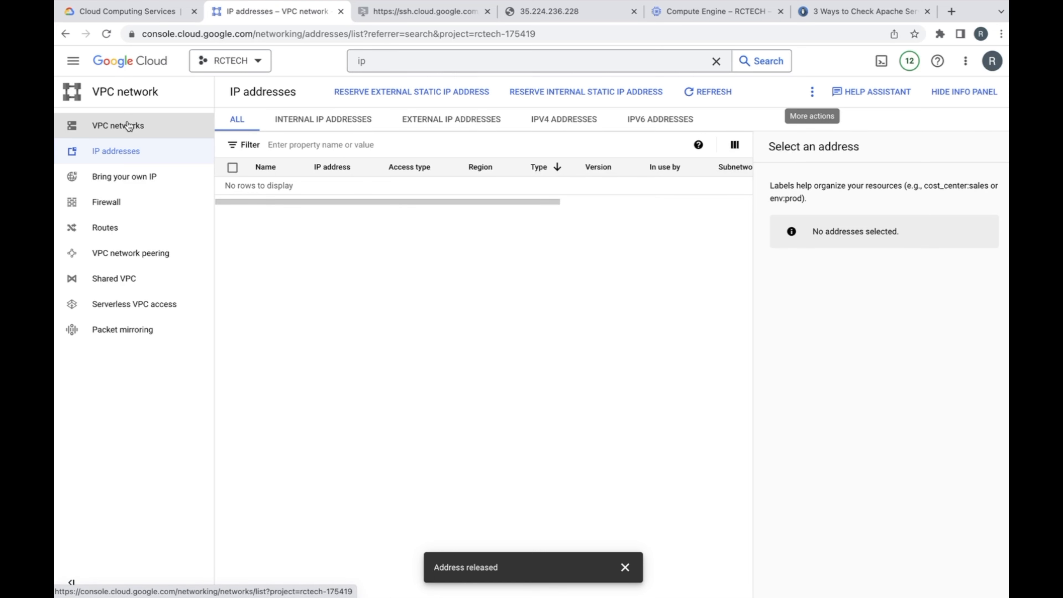
# Start creating a new Compute Engine VM instance and allow HTTP traffic in its firewall settings
pyautogui.click(95, 65)
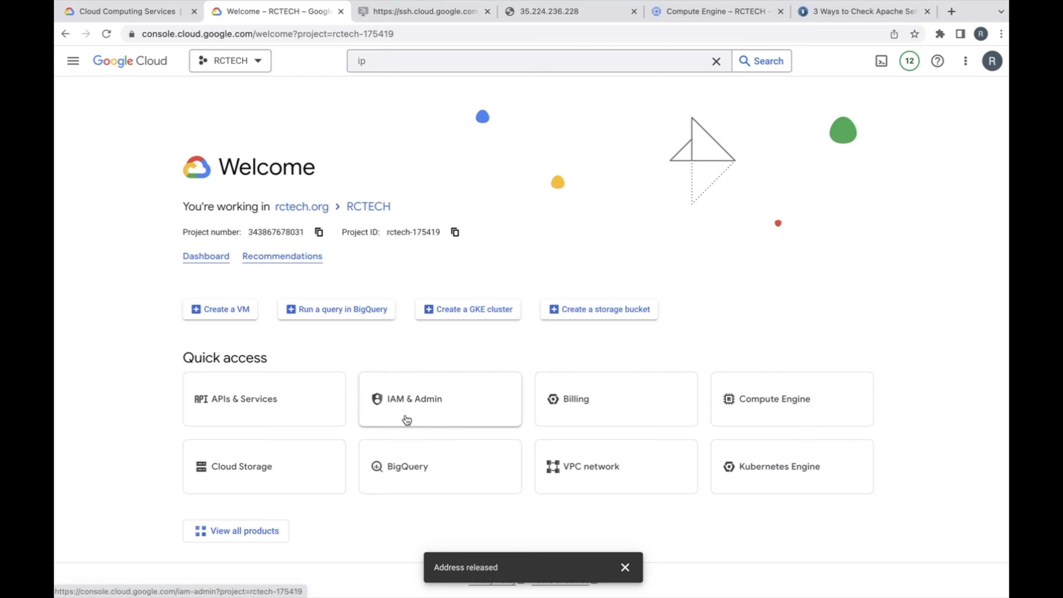
pyautogui.click(789, 419)
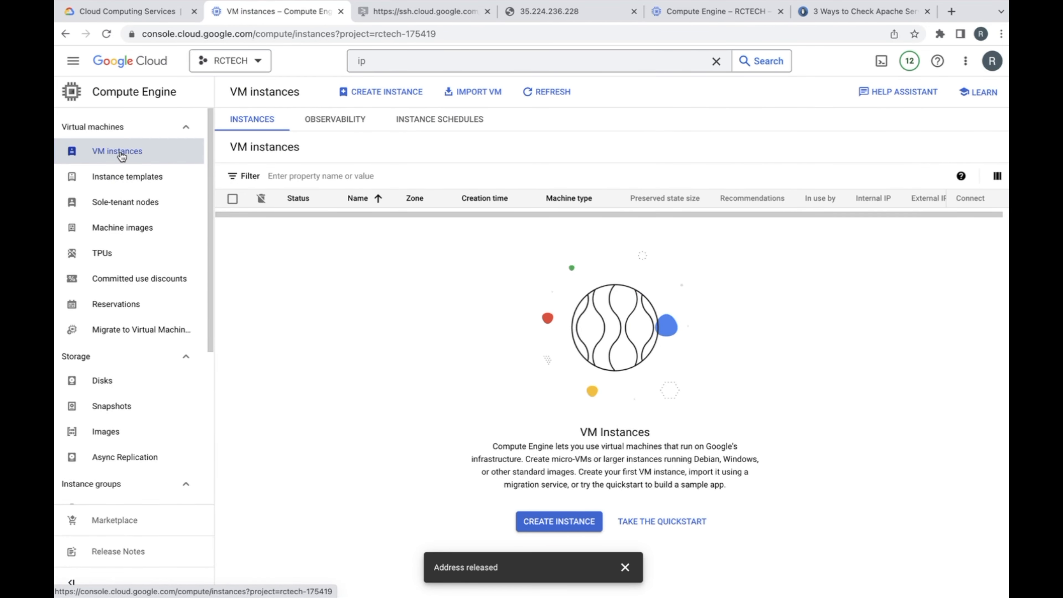
pyautogui.click(122, 154)
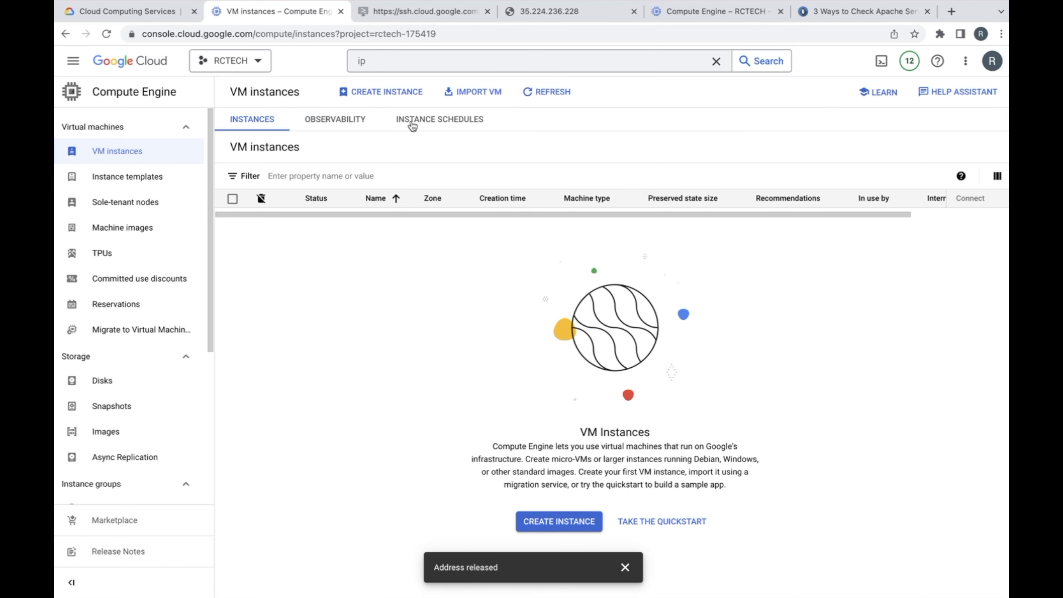
pyautogui.click(544, 521)
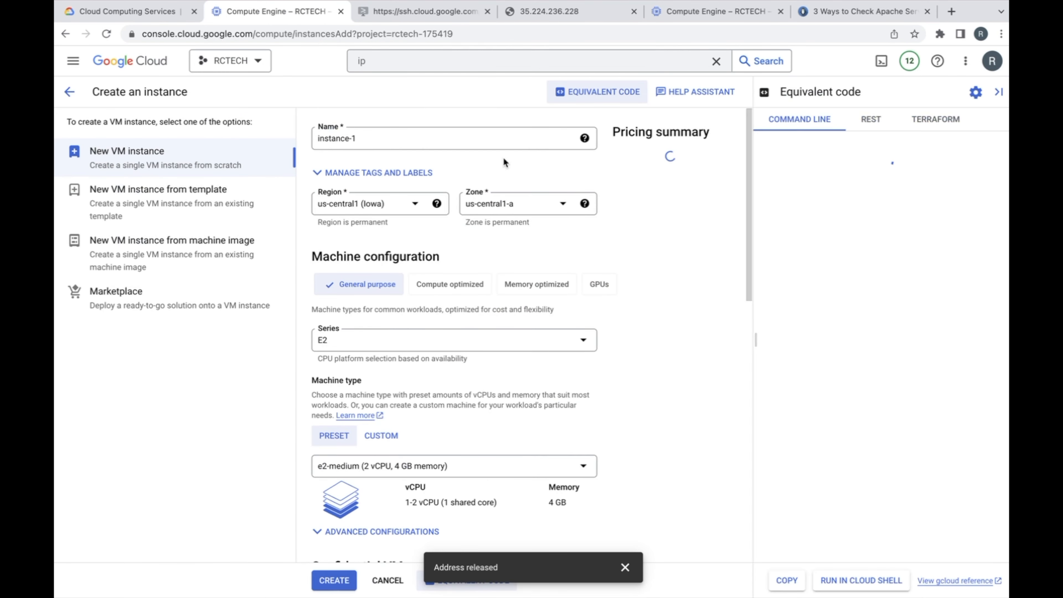
pyautogui.scroll(-1, 647, 314)
pyautogui.scroll(-10, 647, 316)
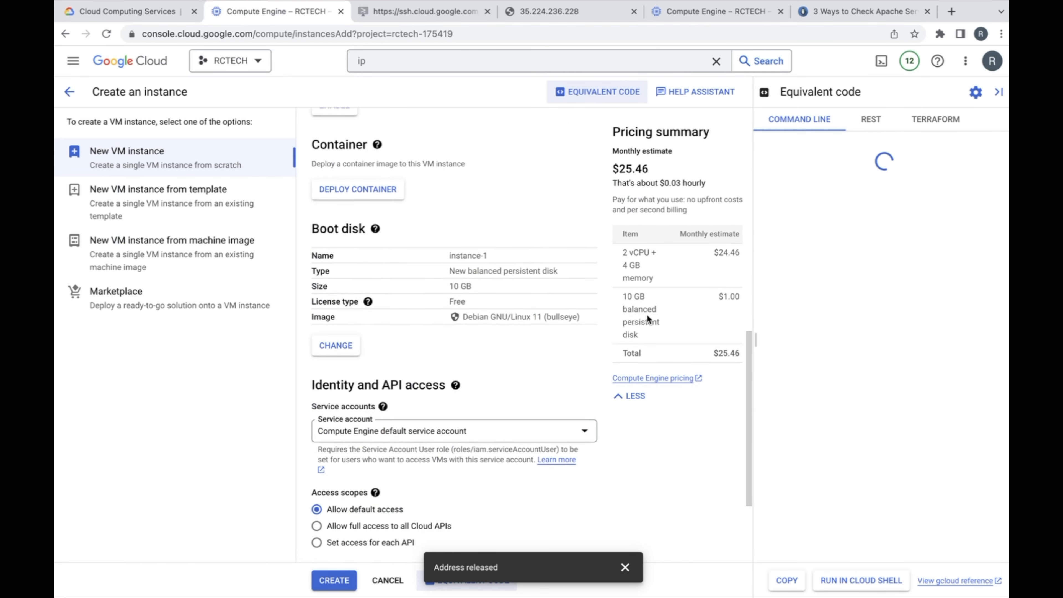
pyautogui.scroll(-4, 582, 341)
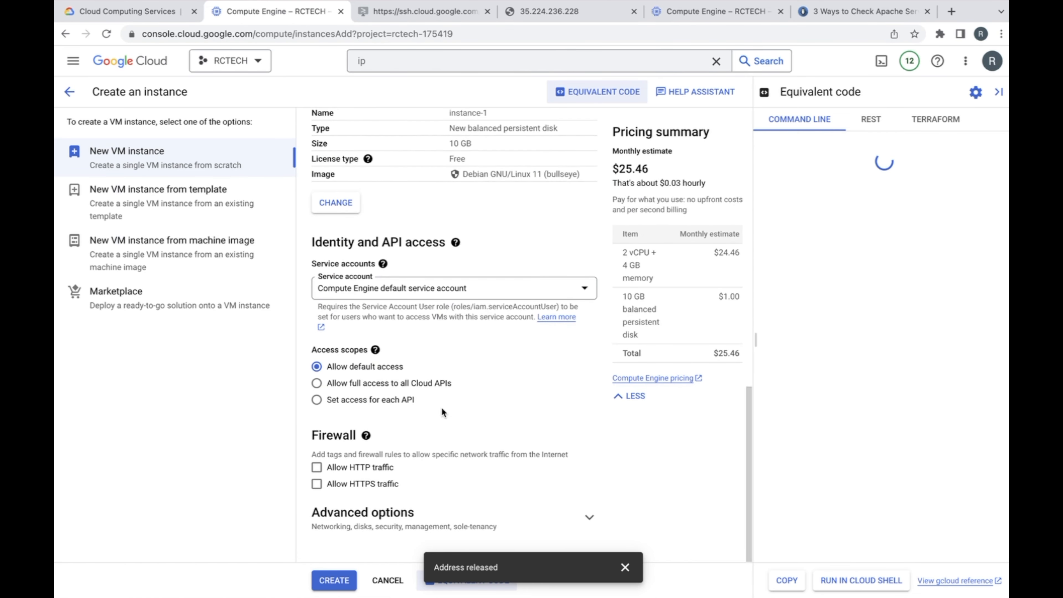
pyautogui.click(316, 468)
# Paste a startup script into the VM's advanced management settings that updates apt, installs apache2 and echoes Hello world with hostname details to /var/www/html/index.html, and enlarge its box
pyautogui.click(589, 521)
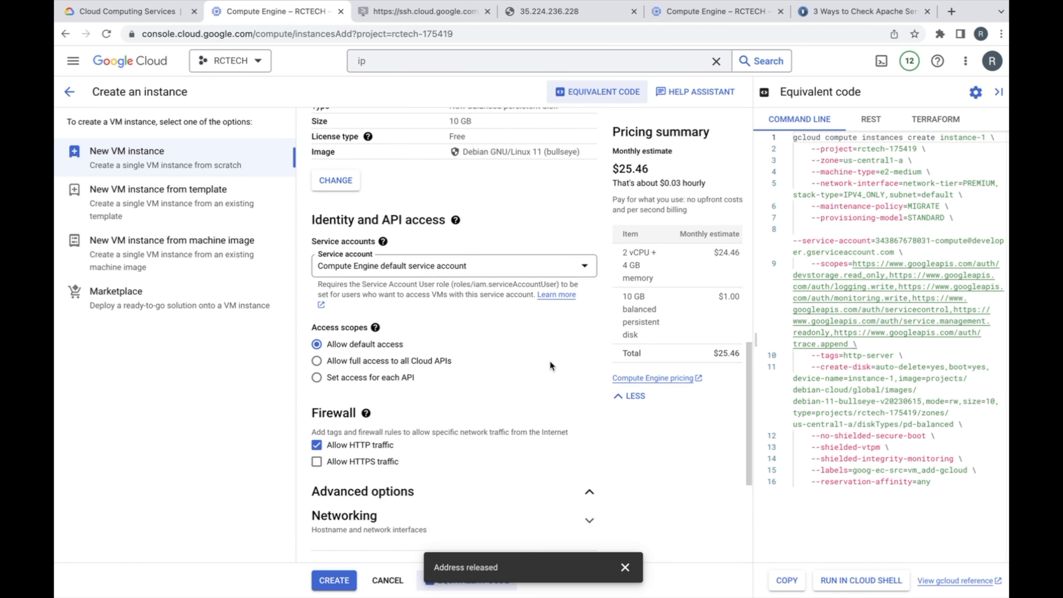
pyautogui.scroll(-6, 550, 360)
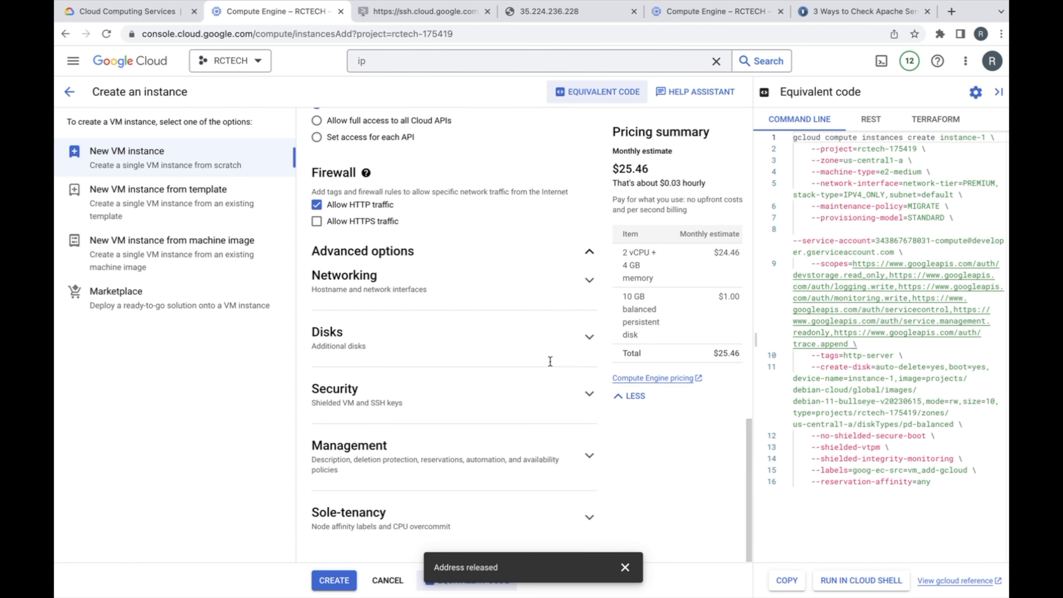
pyautogui.click(588, 456)
pyautogui.click(598, 92)
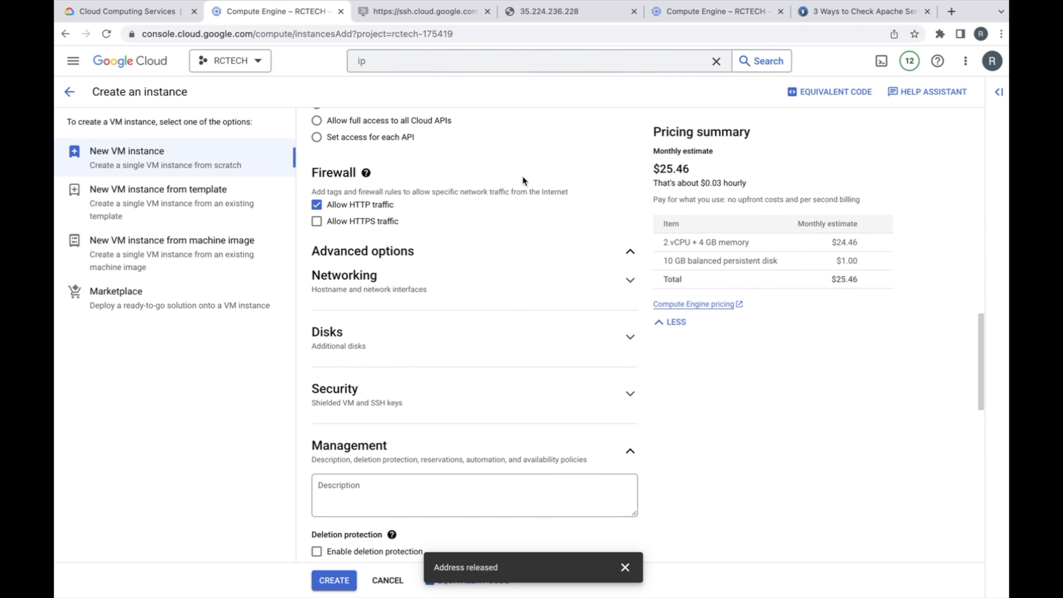
pyautogui.scroll(-5, 458, 454)
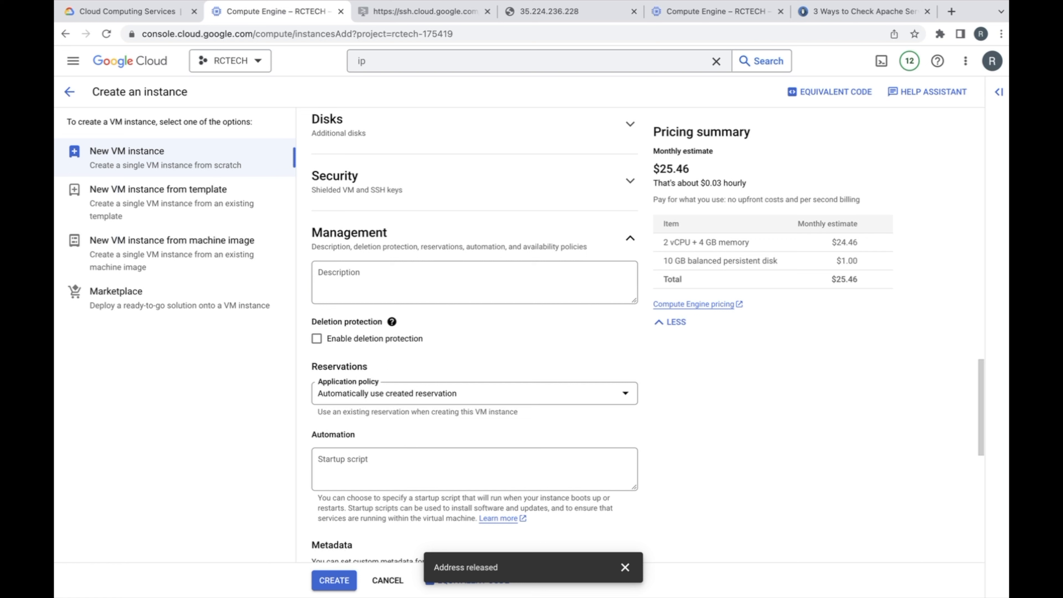
pyautogui.click(373, 463)
pyautogui.press('super+v')
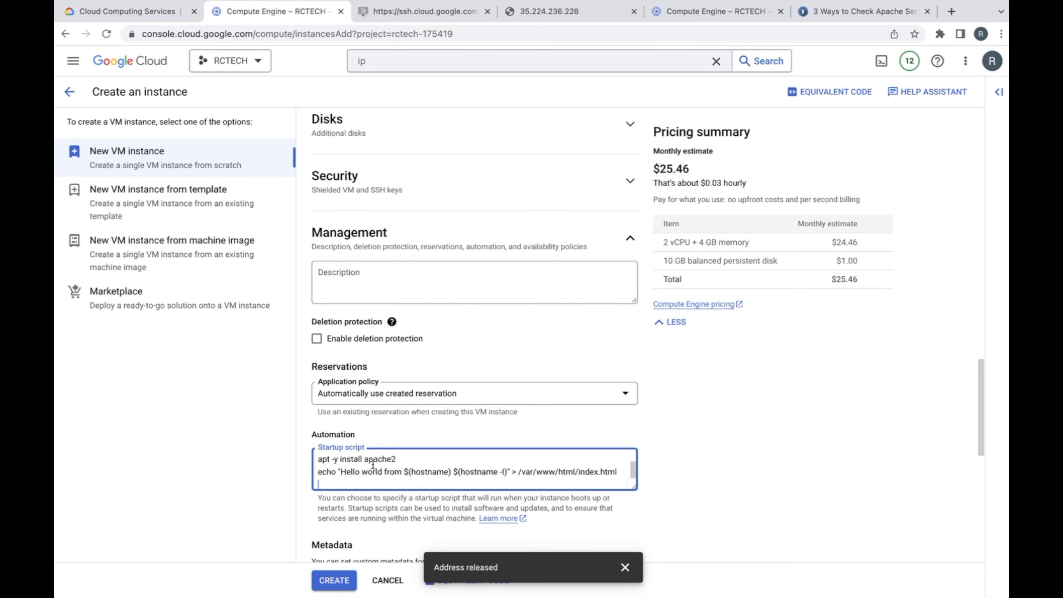
pyautogui.moveTo(628, 484); pyautogui.dragTo(632, 544)
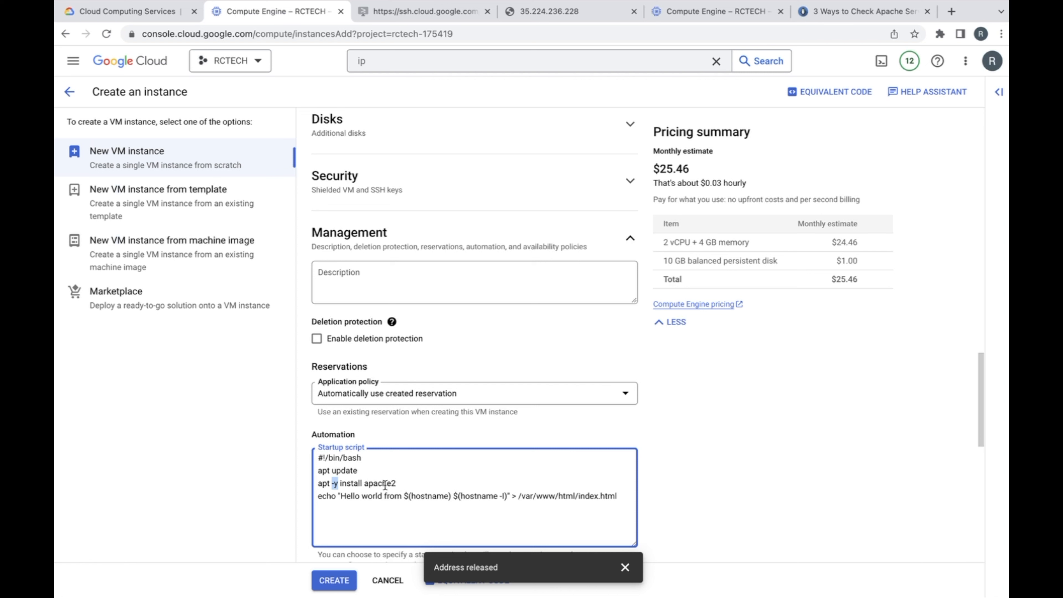
# Replace Hello world in the startup script's echo line with Hi from my new server
pyautogui.doubleClick(369, 497)
pyautogui.press('BackSpace')
pyautogui.press('BackSpace')
pyautogui.press('BackSpace')
pyautogui.press('BackSpace')
pyautogui.press('BackSpace')
pyautogui.press('BackSpace')
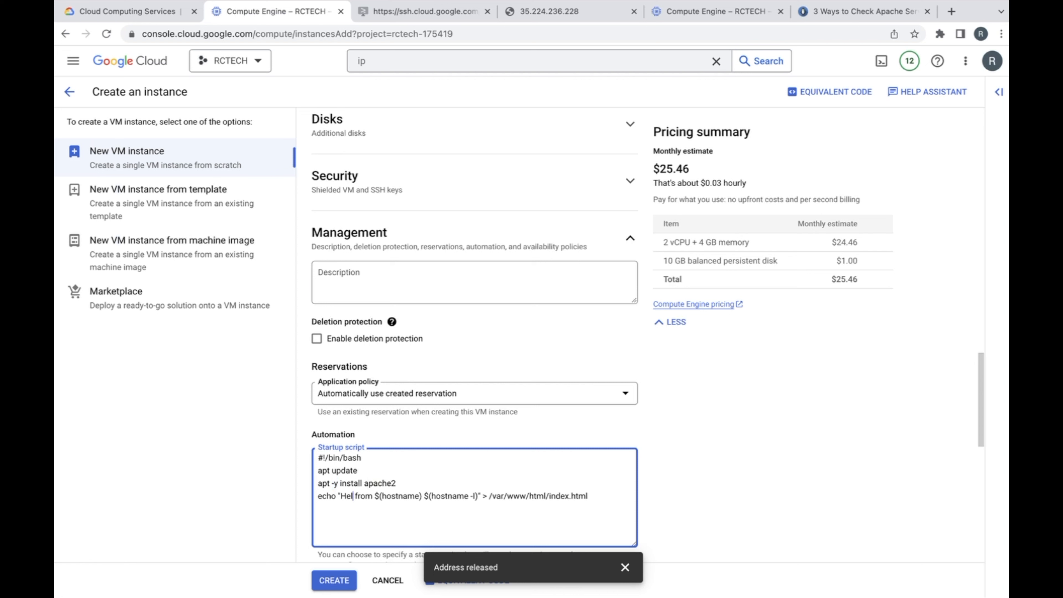
pyautogui.write('i from nm')
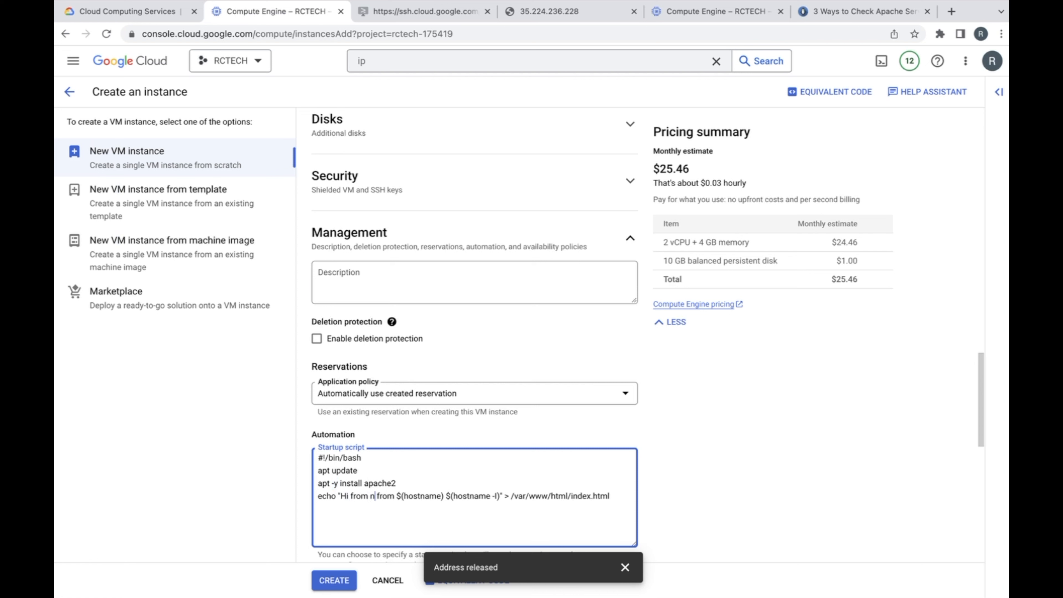
pyautogui.write(' new serv')
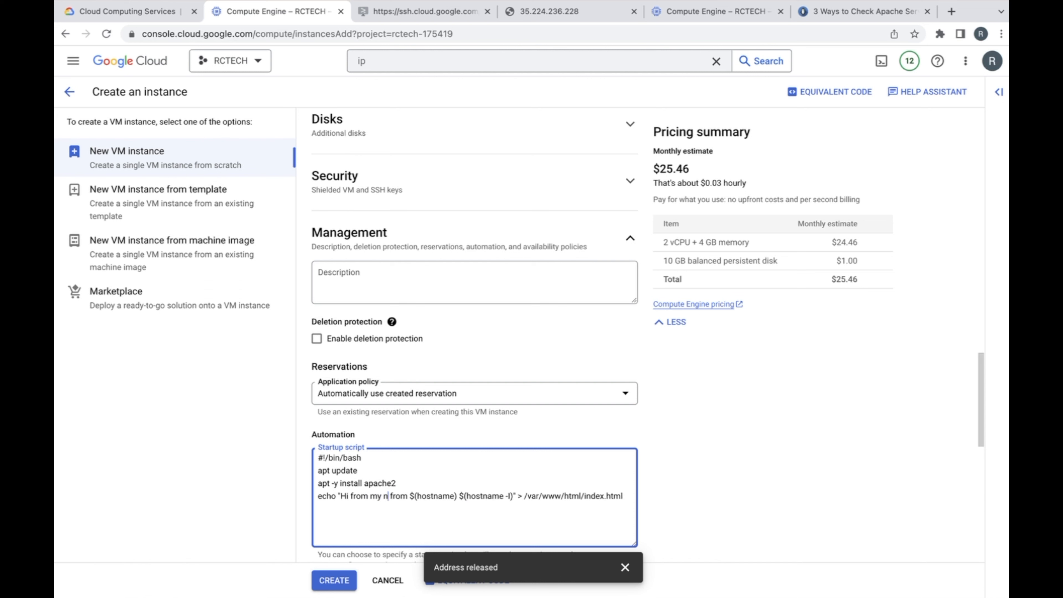
pyautogui.write('er')
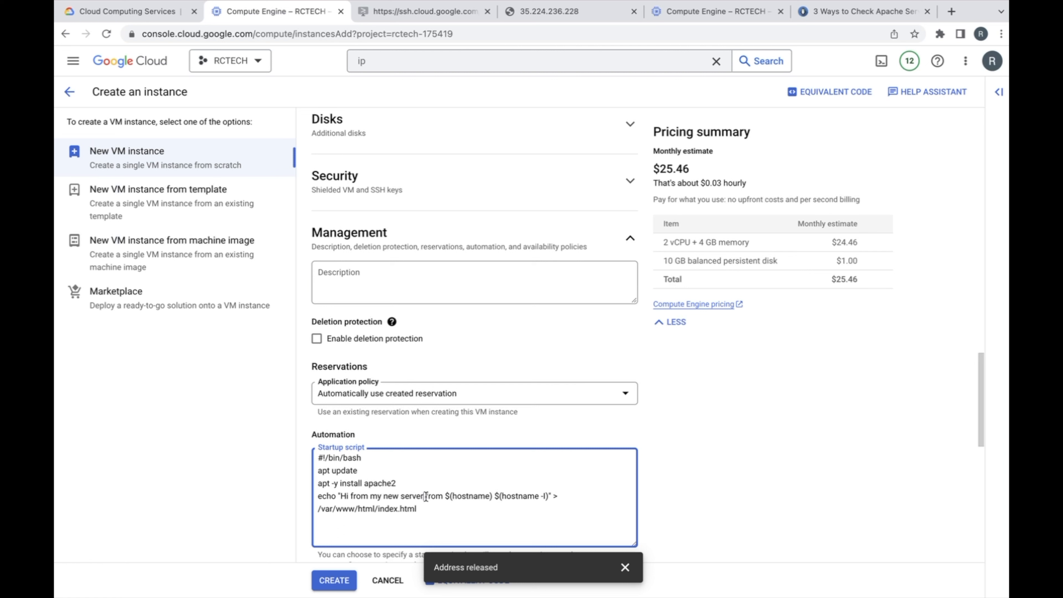
# Add (VM) after the word server in the startup script's echo message
pyautogui.write(' 9VRM)')
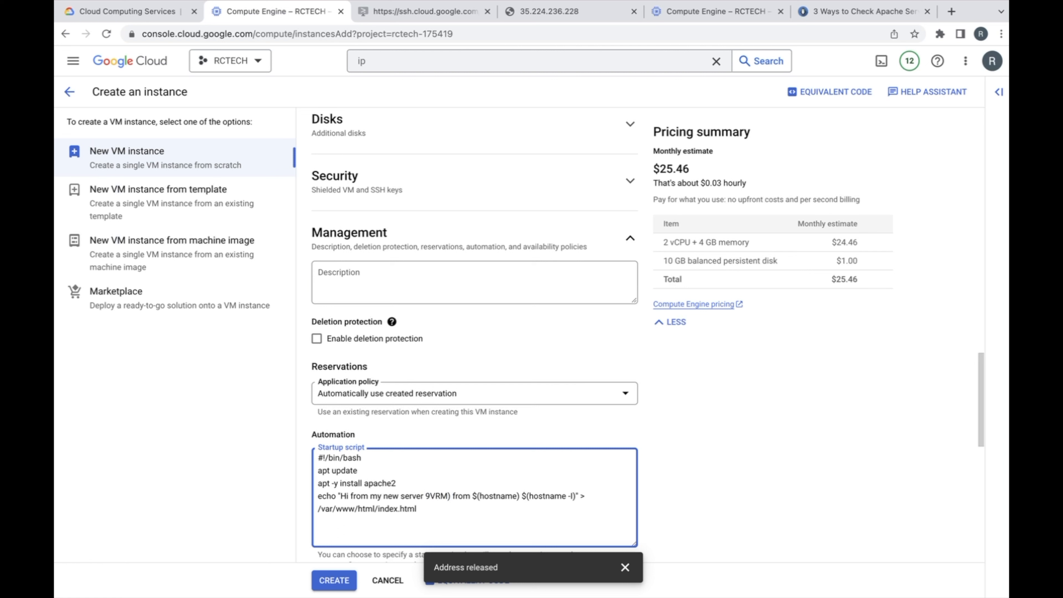
pyautogui.press('Delete')
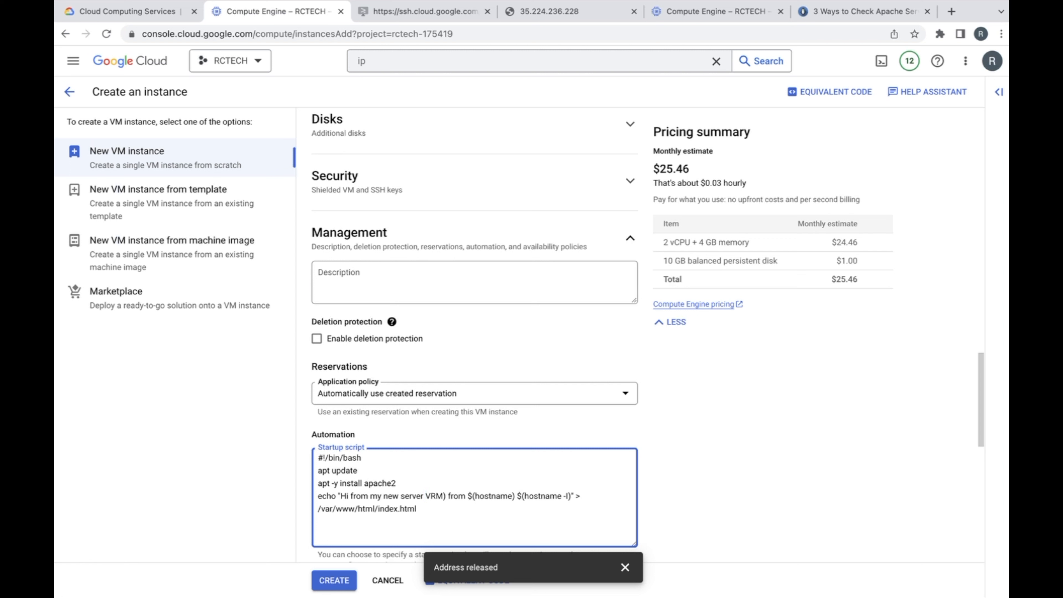
pyautogui.write('(')
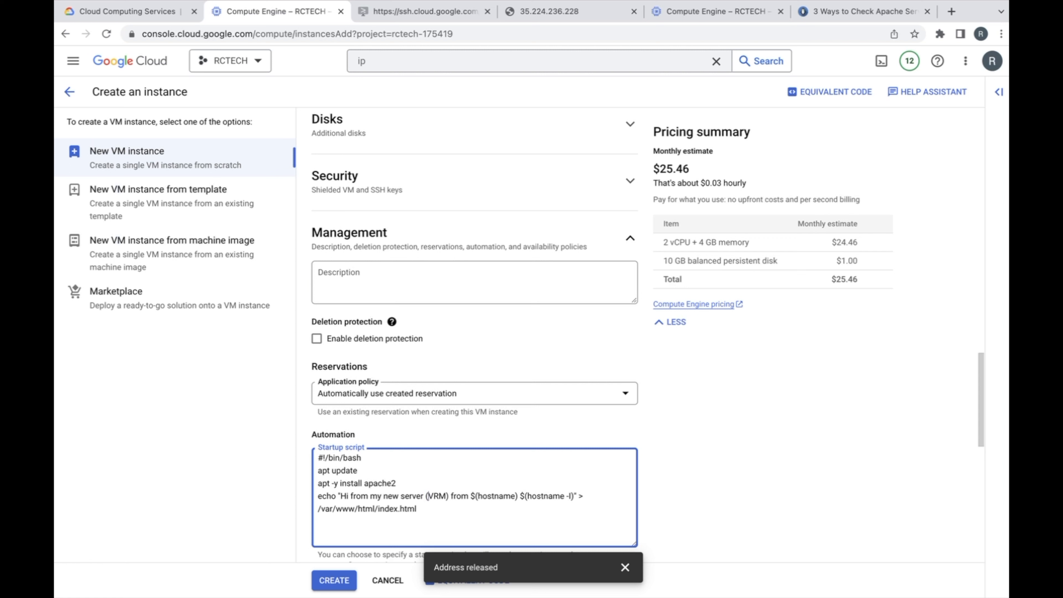
pyautogui.press('Right')
pyautogui.press('Delete')
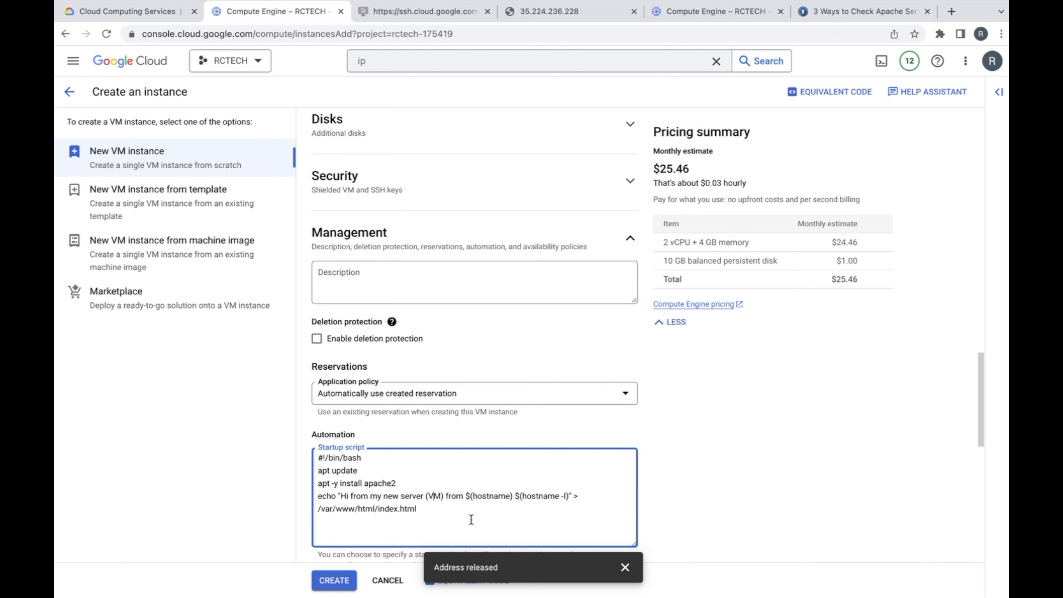
# Review the full startup script and create the VM instance
pyautogui.scroll(-3, 472, 519)
pyautogui.moveTo(419, 437); pyautogui.dragTo(314, 387)
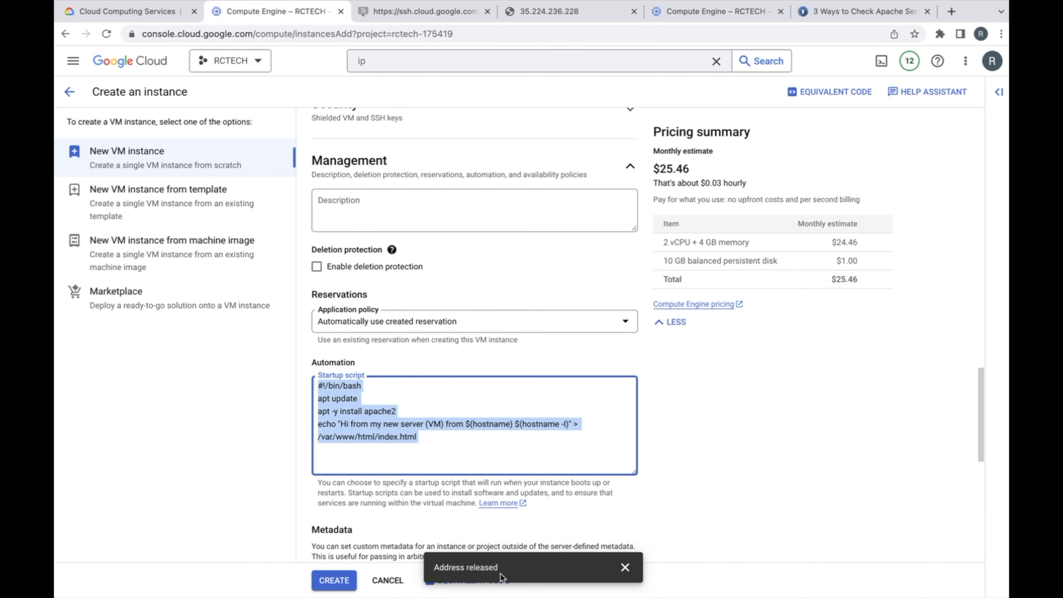
pyautogui.click(334, 581)
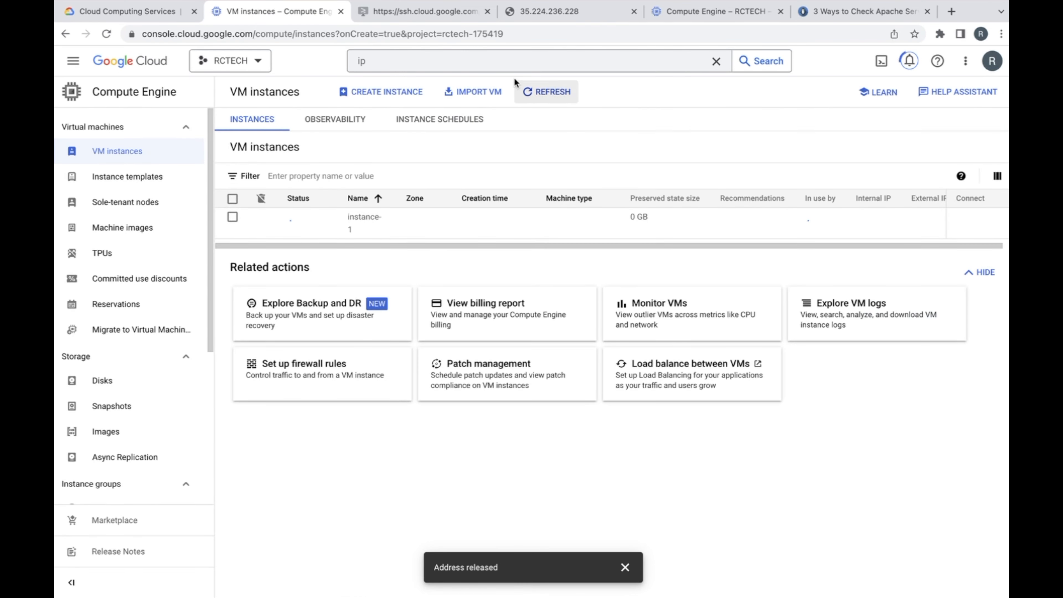
# Close the leftover old IP, instance groups, Apache article and SSH browser tabs, and open the external IP address of instance-1
pyautogui.click(547, 11)
pyautogui.click(634, 11)
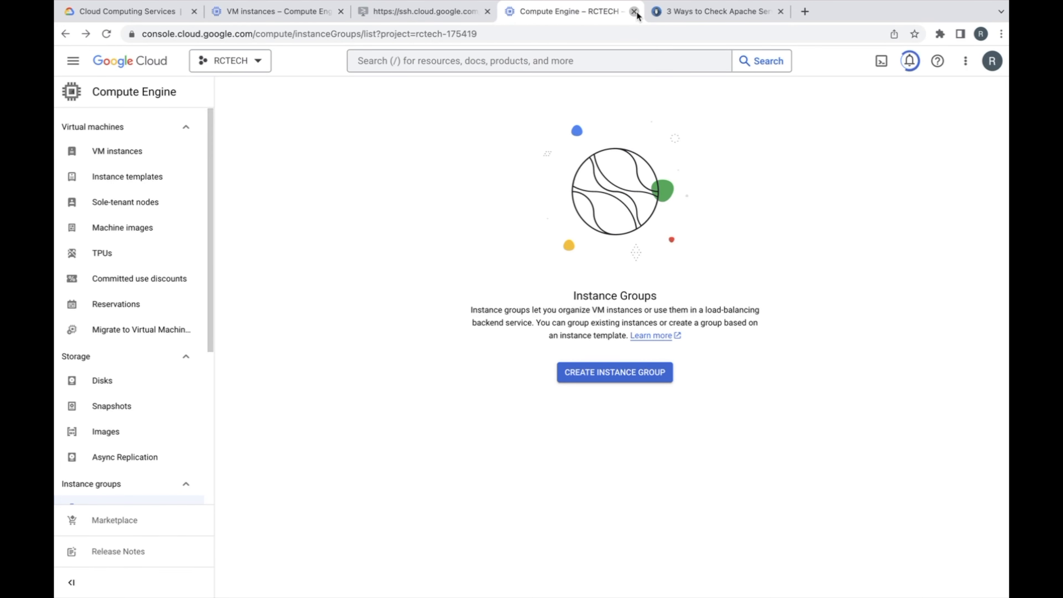
pyautogui.click(634, 12)
pyautogui.click(634, 11)
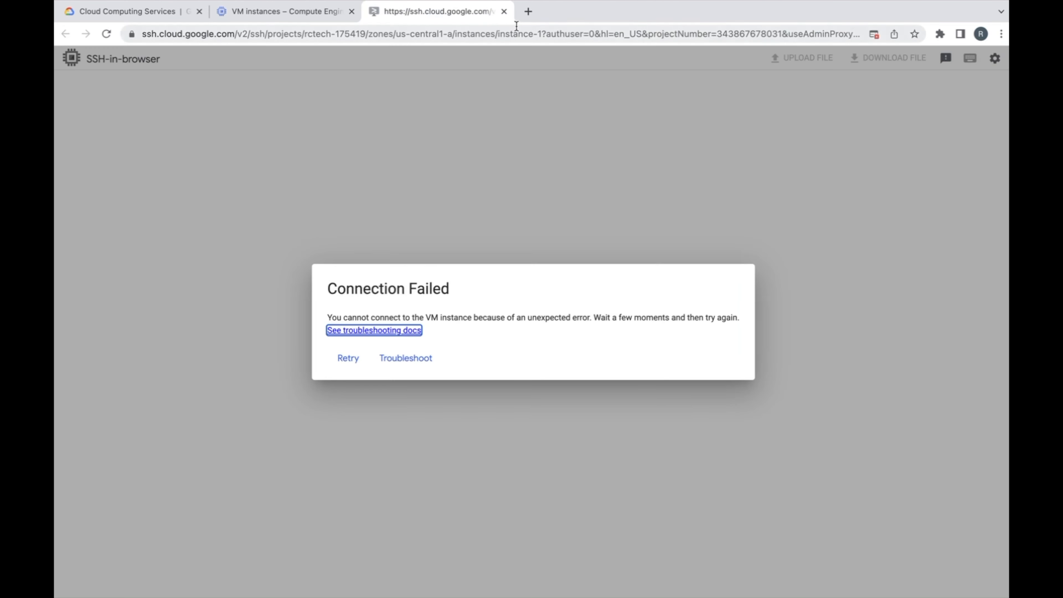
pyautogui.click(505, 12)
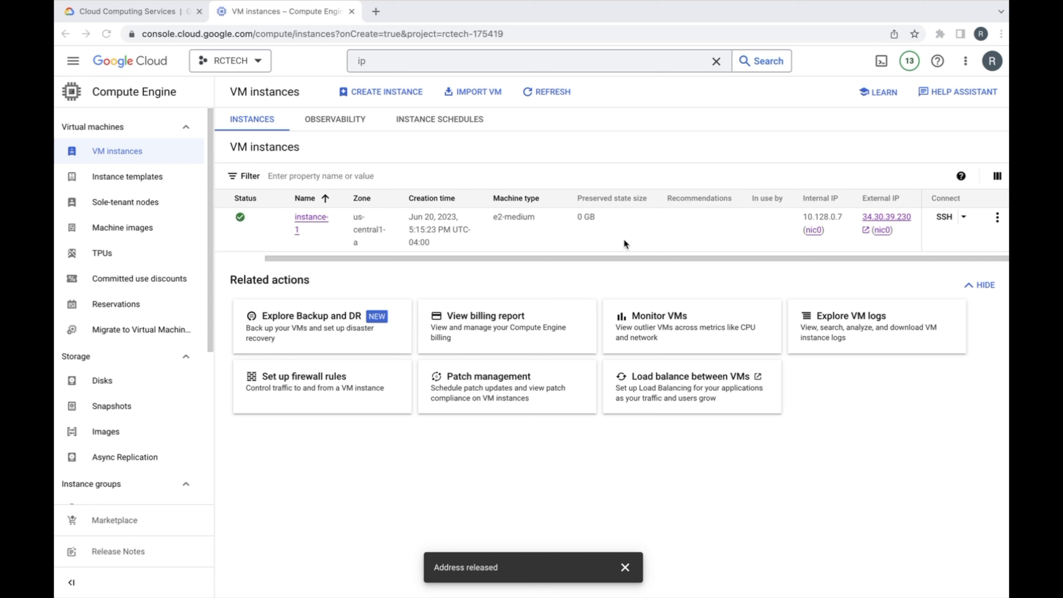
pyautogui.click(865, 230)
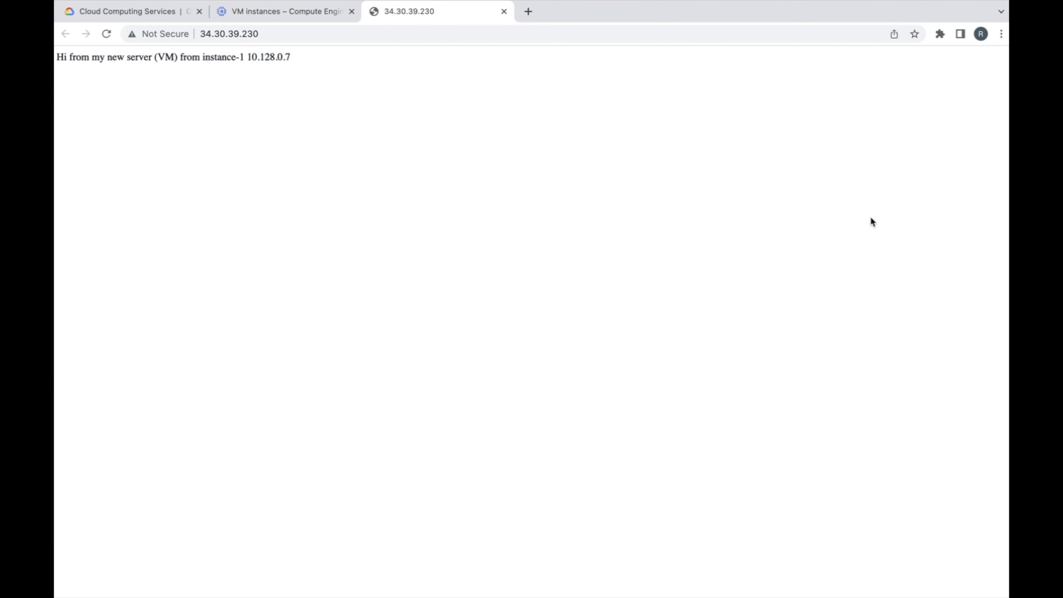